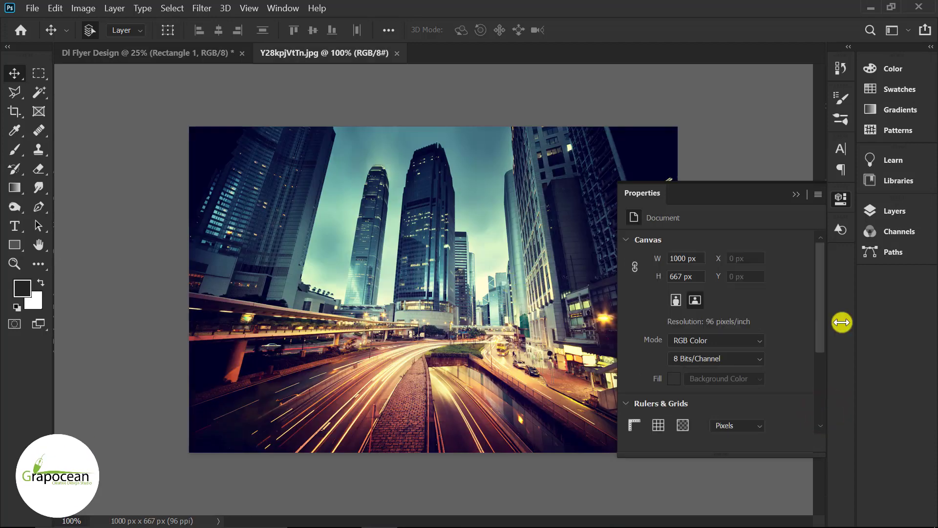
Step: Unlock the city photo's background layer and copy the photo into the Dl Flyer Design document
click(796, 194)
click(918, 211)
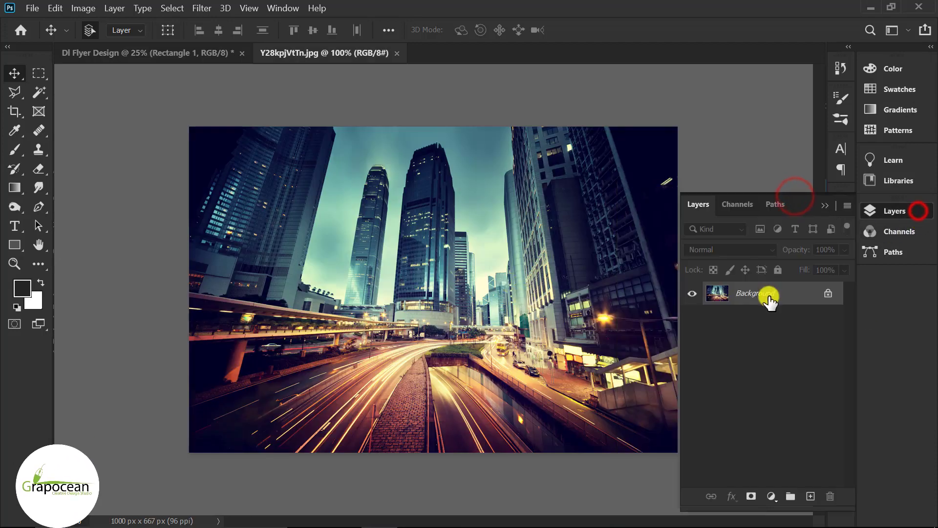
click(830, 296)
drag(328, 168, 444, 202)
Step: Scale the city photo to about 155% width and 171% height and position it across the top of the flyer
key(ctrl+t)
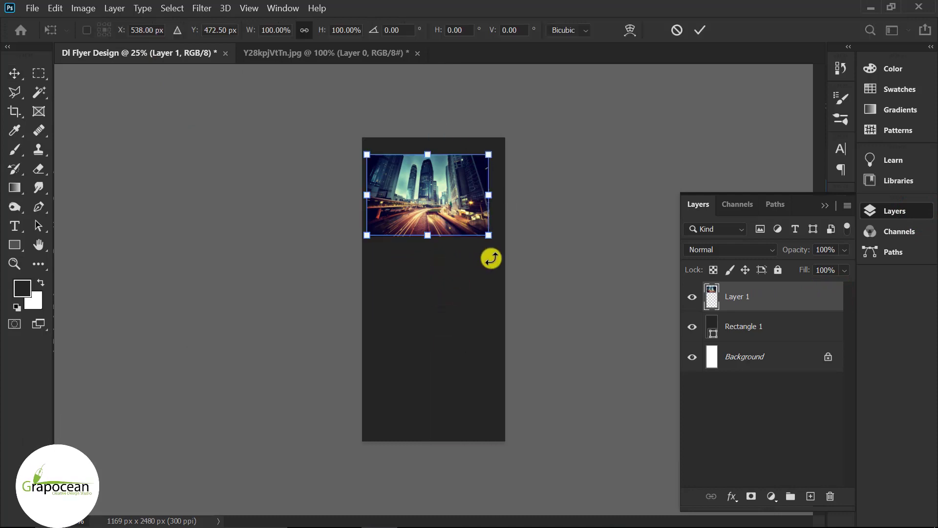
drag(484, 233, 518, 262)
drag(454, 241, 464, 240)
drag(532, 263, 527, 259)
drag(457, 232, 433, 275)
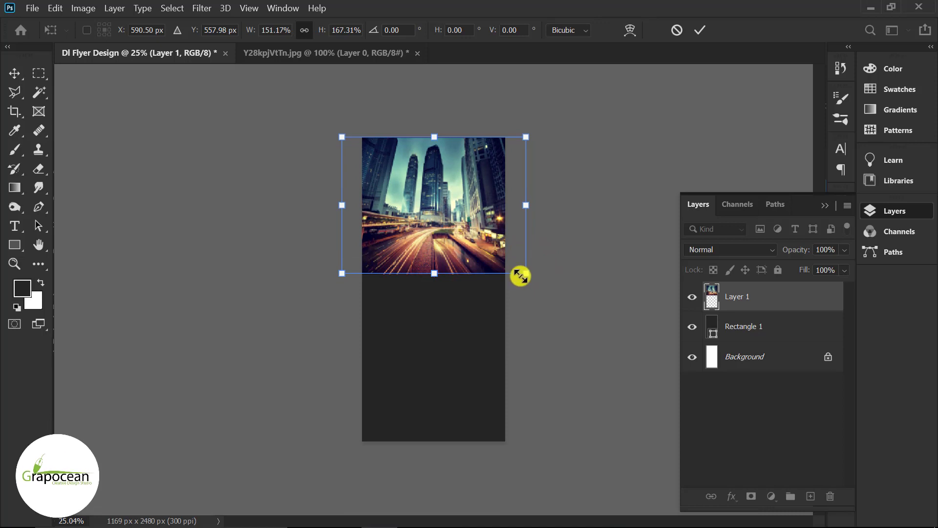
drag(524, 274, 531, 277)
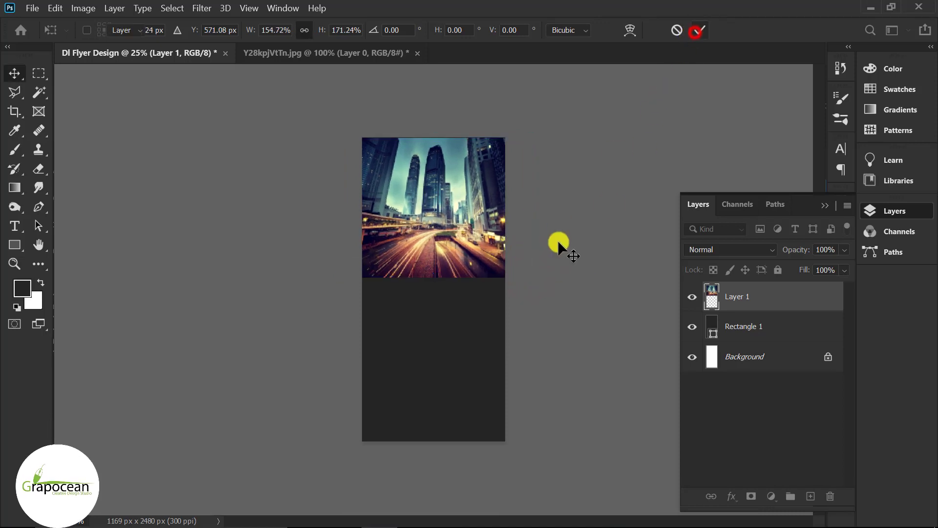
Step: Add a layer mask to the city photo and fade its lower edge into the dark background with a black-to-transparent linear gradient
scroll(502, 345, up, 2)
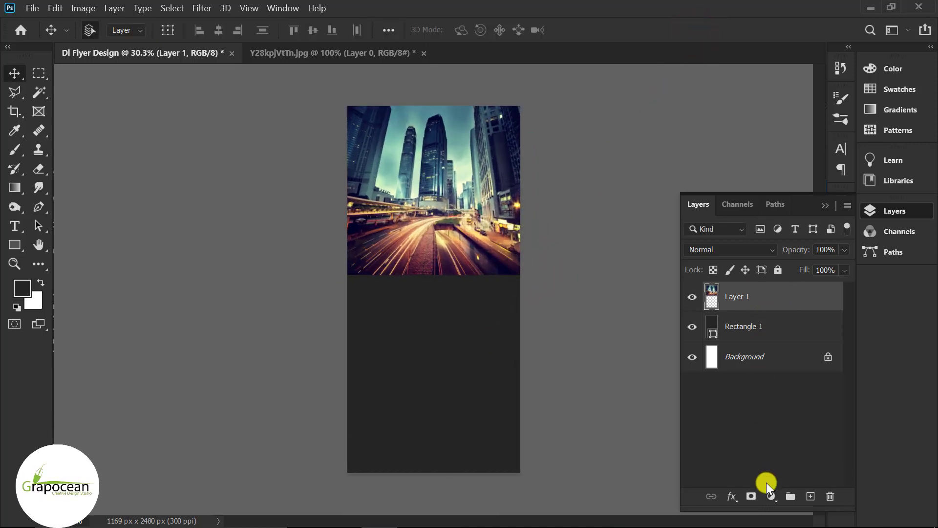
click(751, 496)
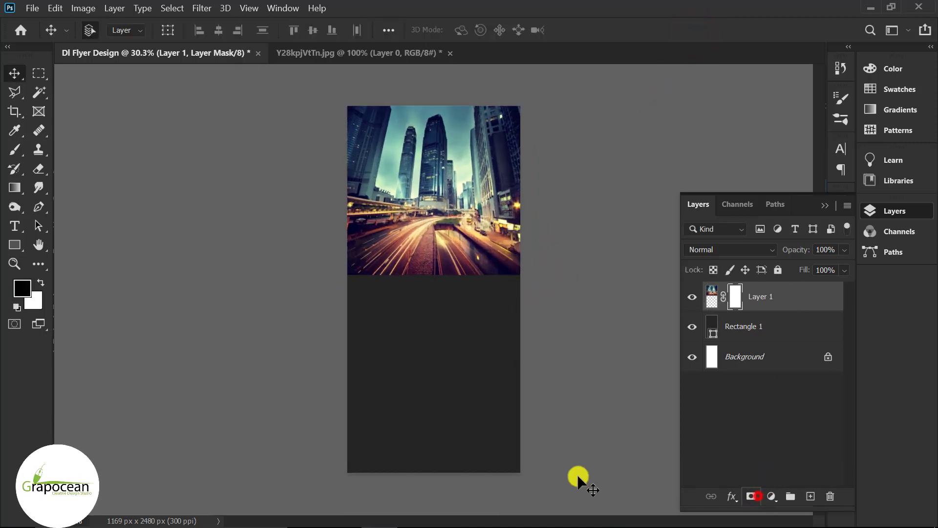
click(15, 187)
drag(440, 247, 440, 248)
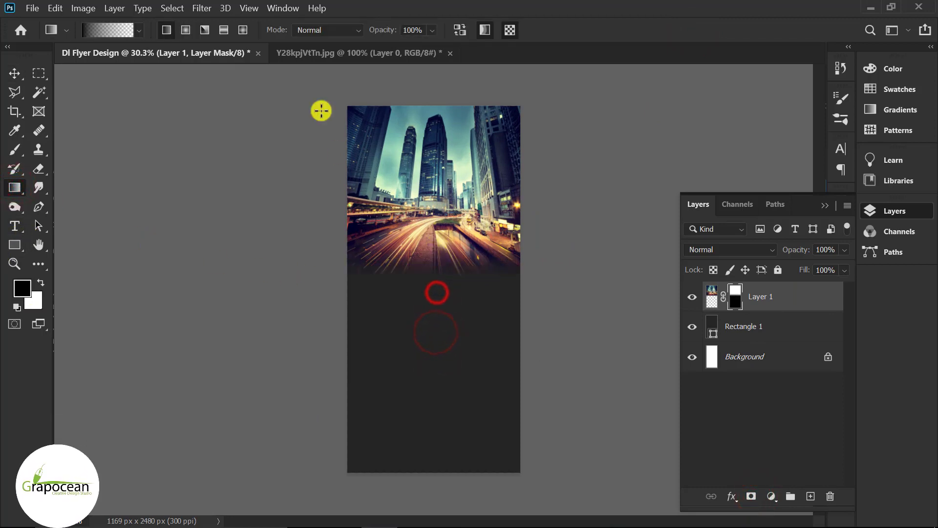
drag(429, 294, 433, 217)
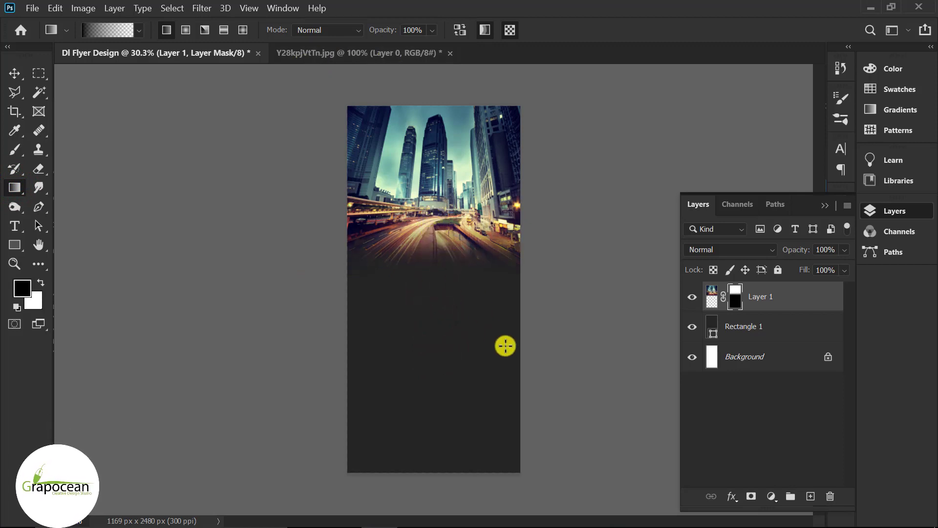
Step: Add a black Solid Color fill layer above the city photo layer
click(15, 74)
click(807, 298)
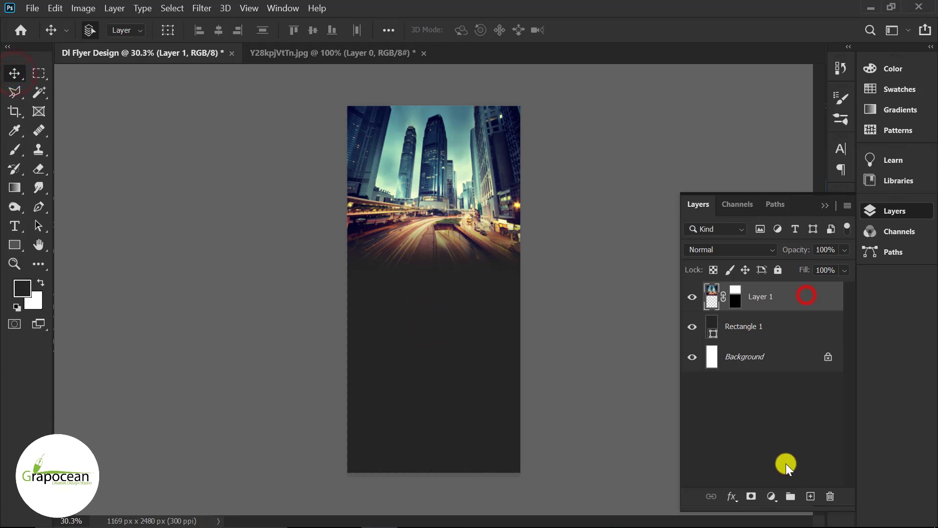
click(773, 495)
click(803, 231)
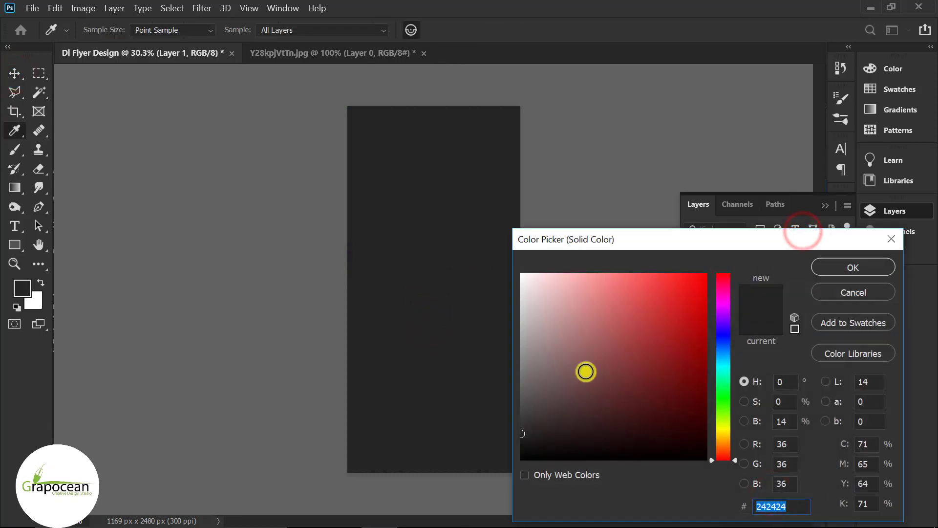
drag(586, 372, 496, 469)
click(848, 269)
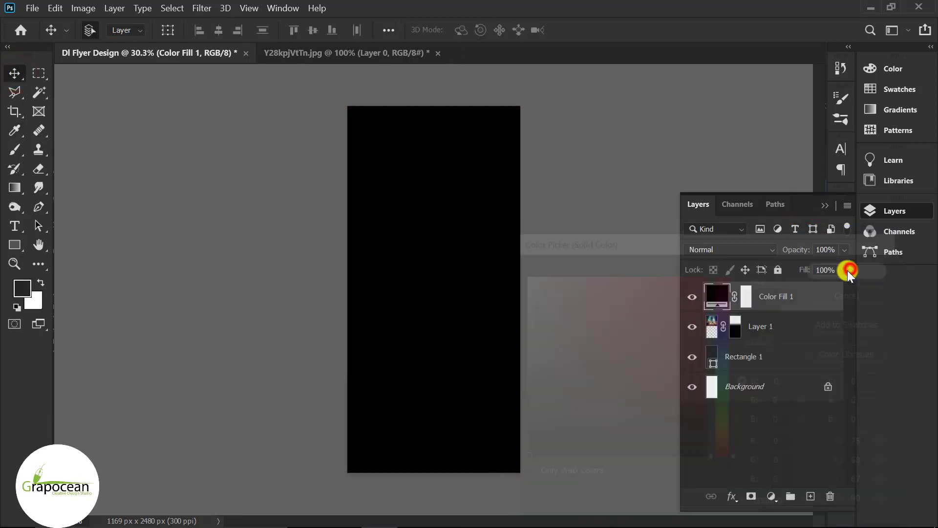
click(728, 249)
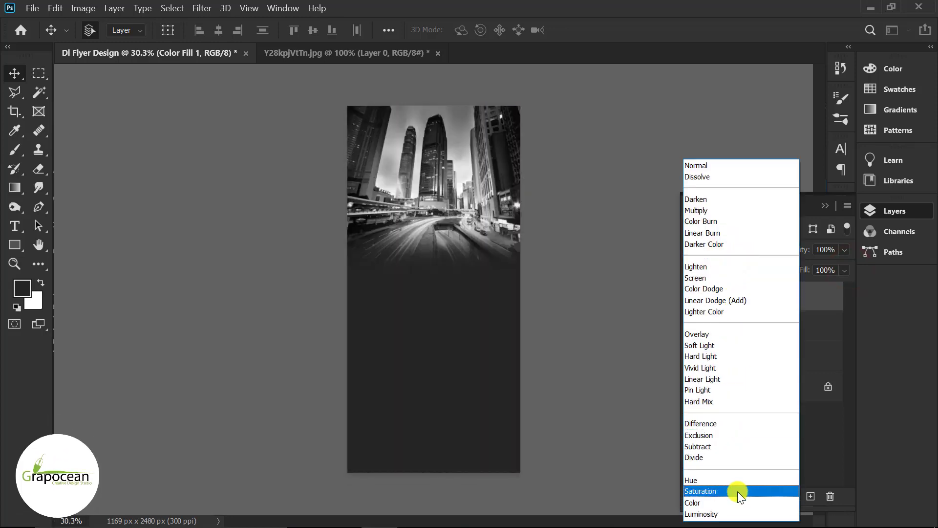
click(578, 437)
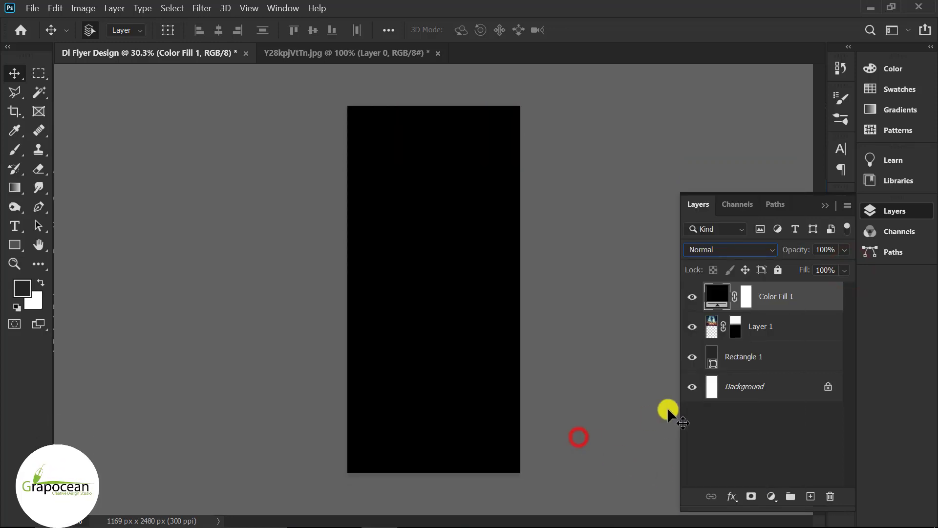
click(840, 252)
mouse_move(802, 265)
mouse_down()
mouse_move(829, 268)
mouse_move(805, 267)
mouse_up()
click(599, 379)
key(ctrl+z)
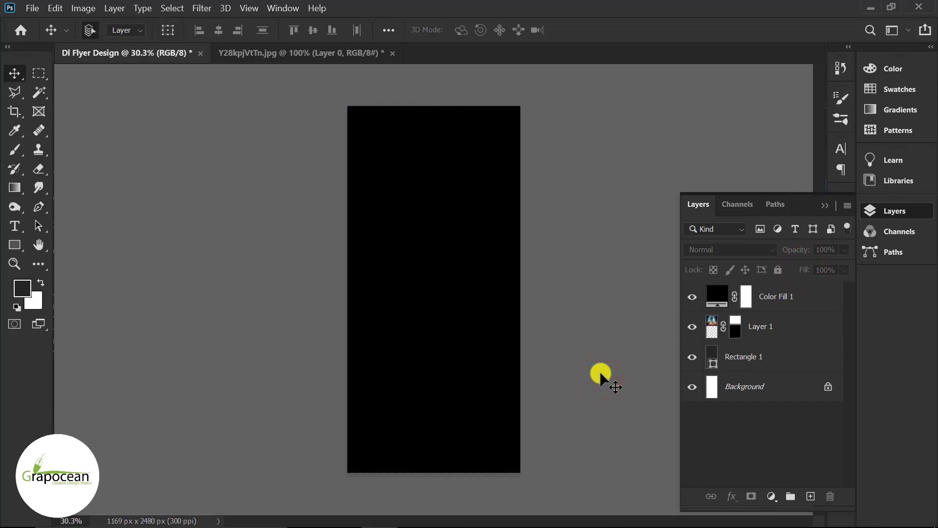
click(781, 300)
click(628, 382)
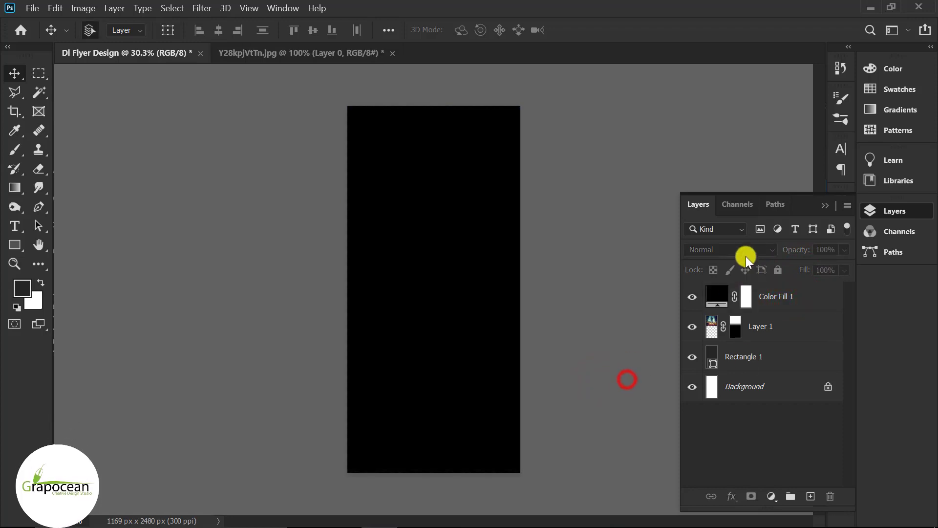
Step: Set the blend mode of the black color fill layer to Hue
click(784, 302)
click(744, 251)
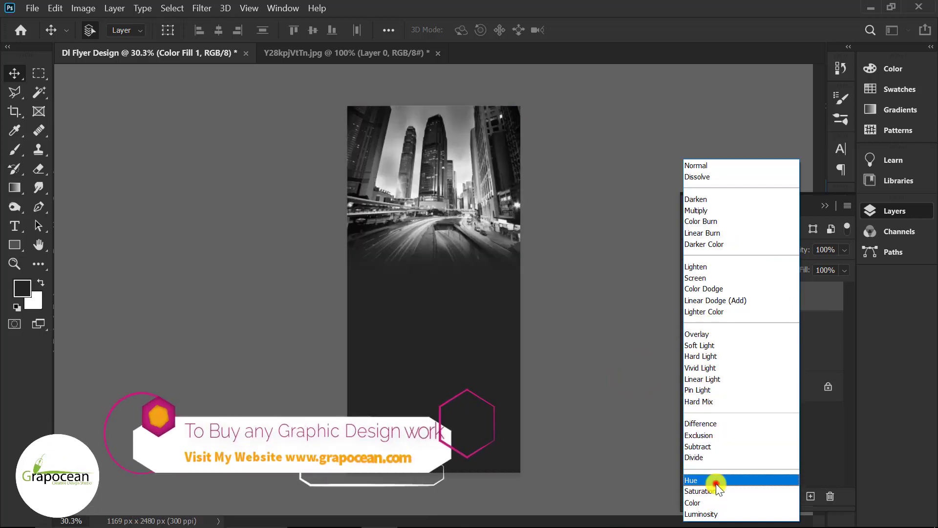
click(716, 481)
click(646, 355)
Step: Add a second black (000000) Solid Color fill layer above the first one and set its opacity to 29%
click(782, 296)
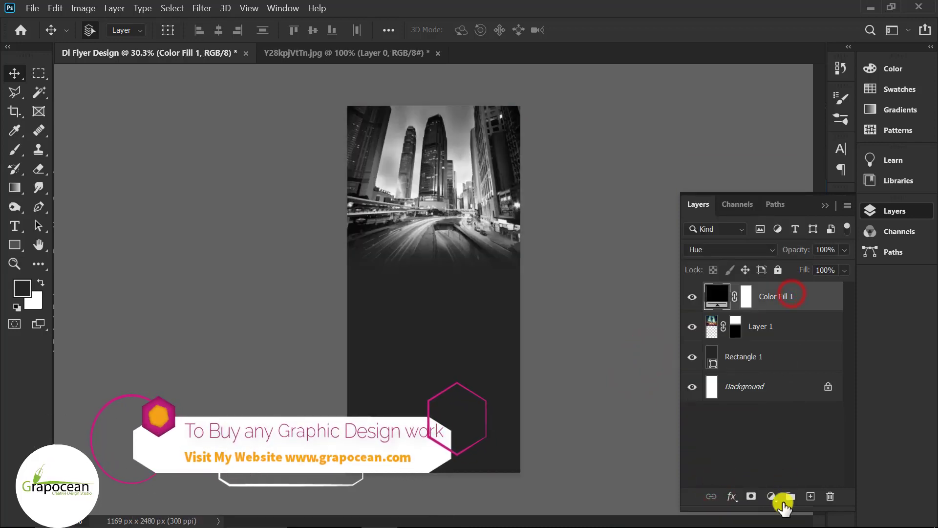
click(772, 498)
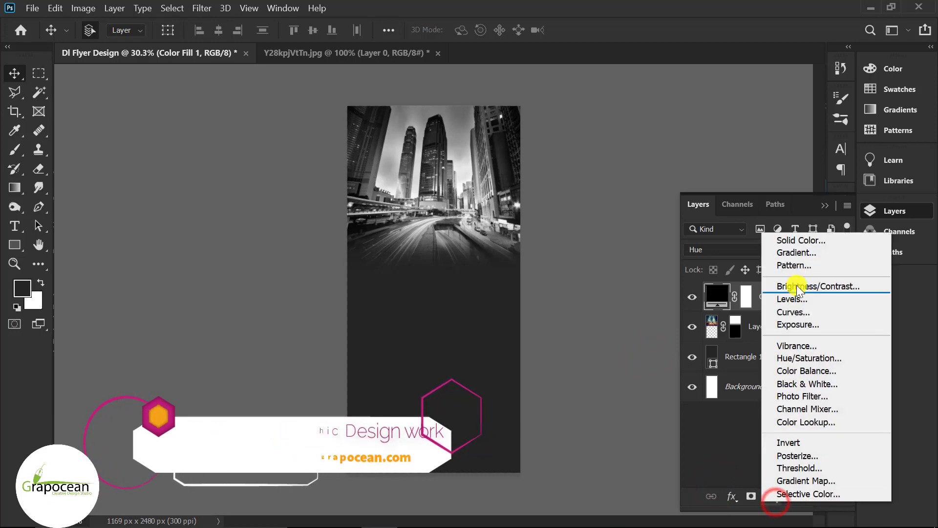
click(801, 240)
click(849, 267)
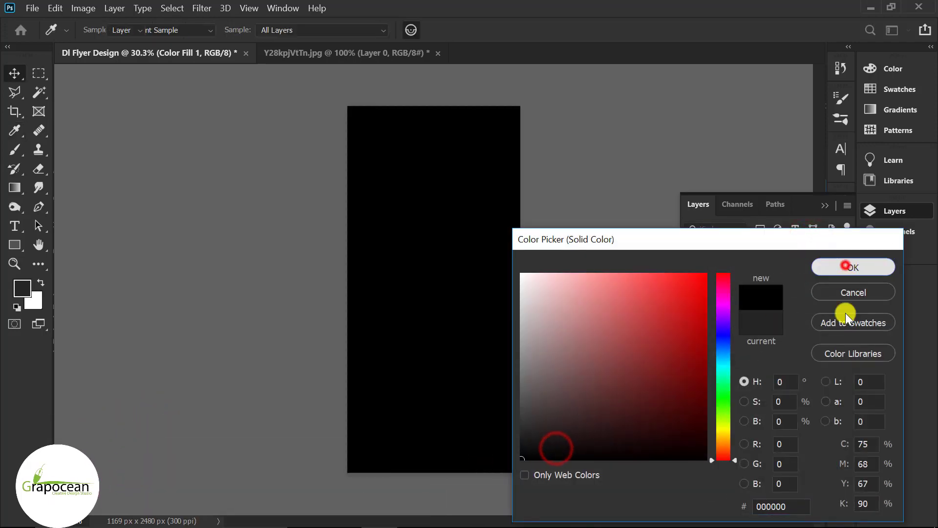
drag(845, 251, 798, 268)
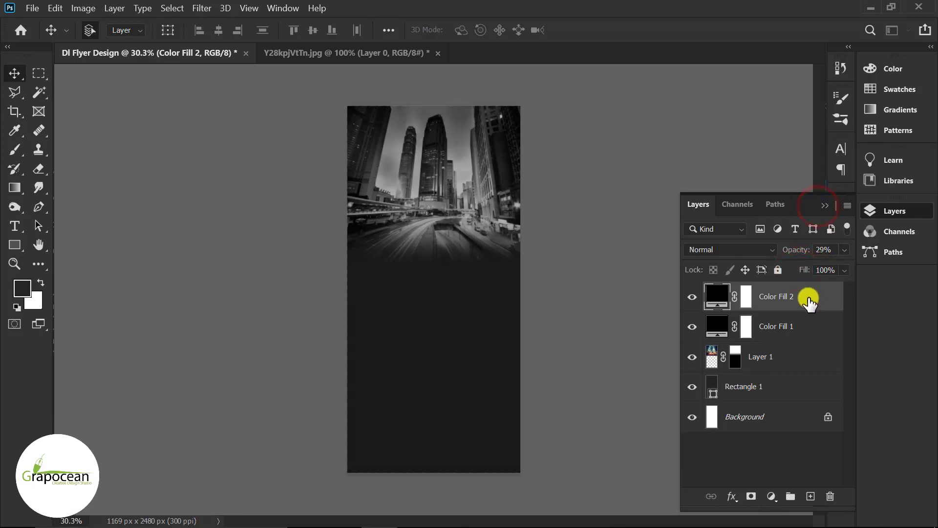
Step: Create a new layer and draw a tall rectangle about 200 × 1355 px on the left part of the flyer
key(ctrl+plus)
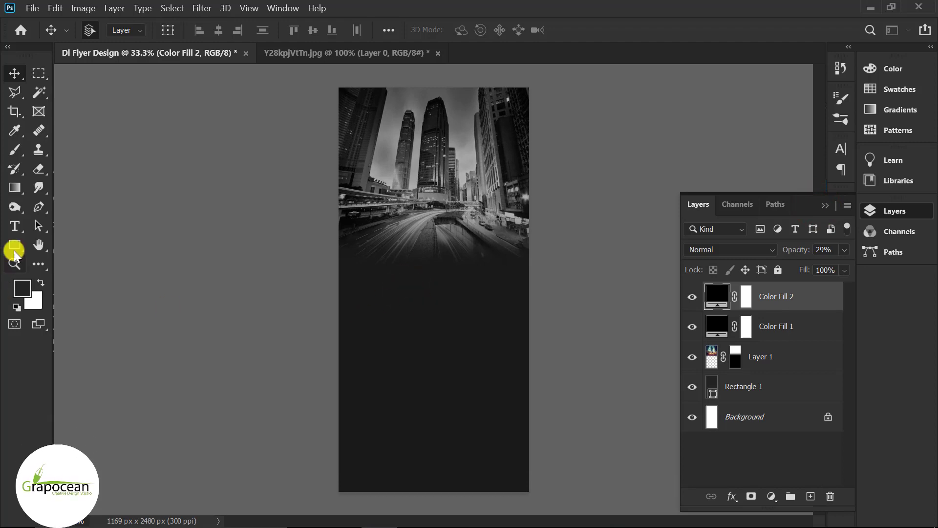
right_click(15, 250)
click(79, 243)
click(811, 496)
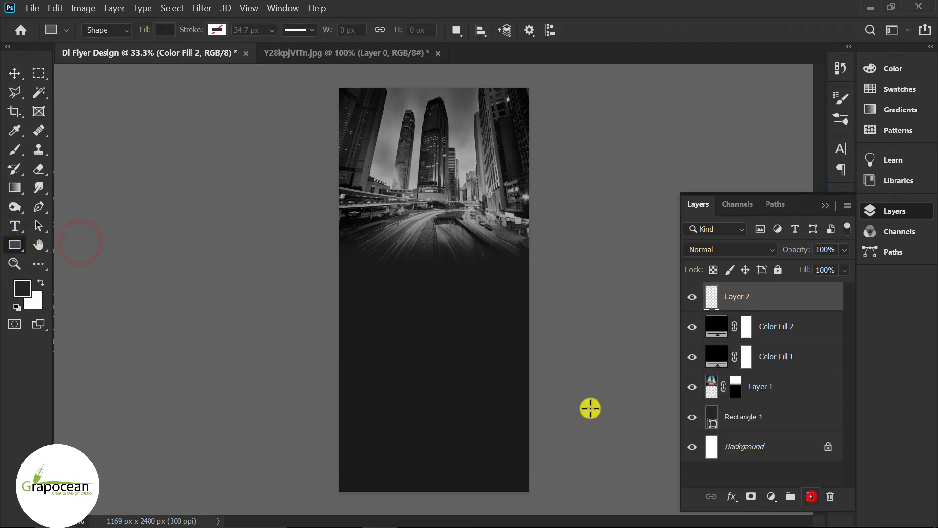
key(ctrl+plus)
drag(441, 239, 392, 335)
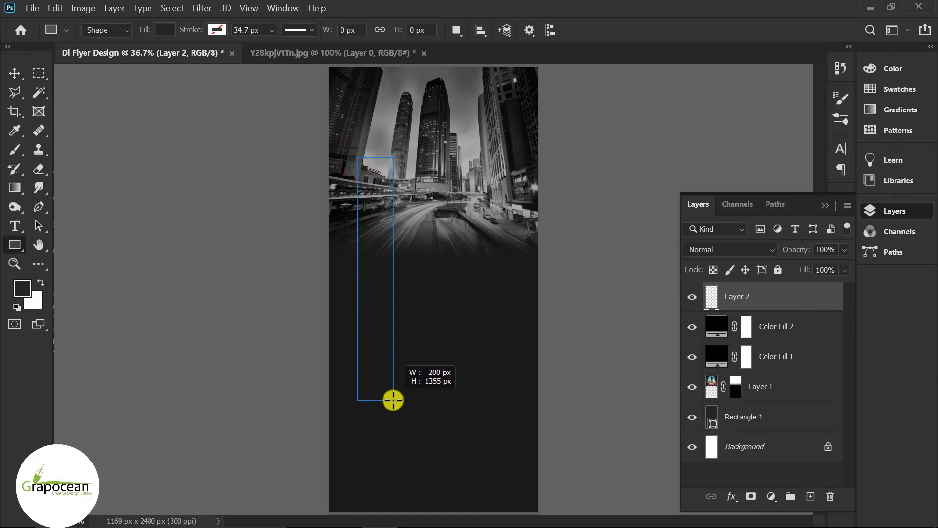
drag(393, 400, 393, 400)
Step: Change the tall rectangle's fill color to dark green
click(159, 31)
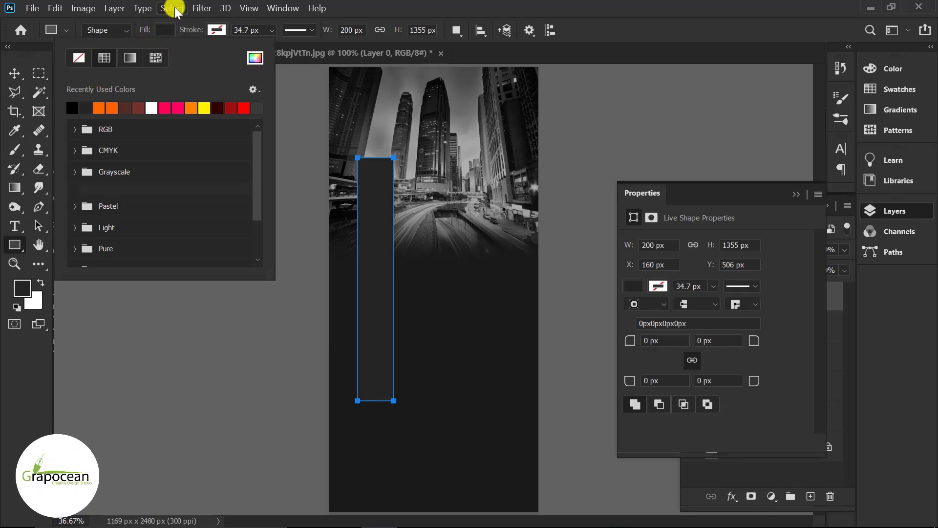
click(253, 62)
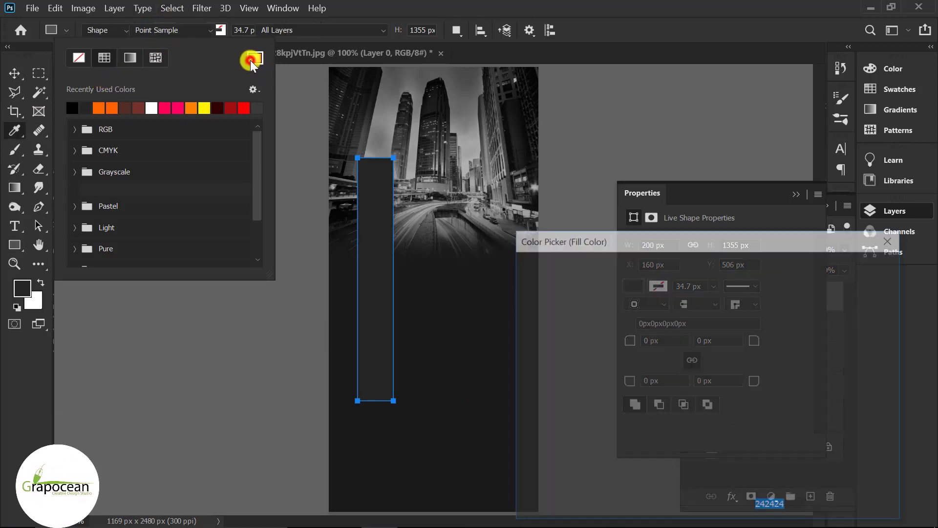
click(727, 398)
mouse_move(728, 397)
mouse_down()
mouse_move(727, 408)
mouse_move(747, 396)
mouse_move(722, 415)
mouse_move(708, 380)
mouse_move(723, 413)
mouse_move(728, 391)
mouse_up()
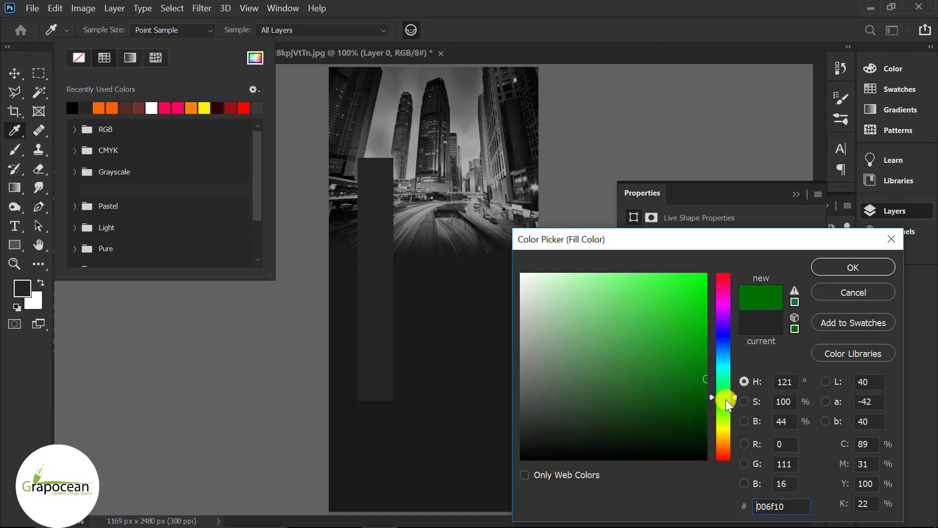
click(865, 266)
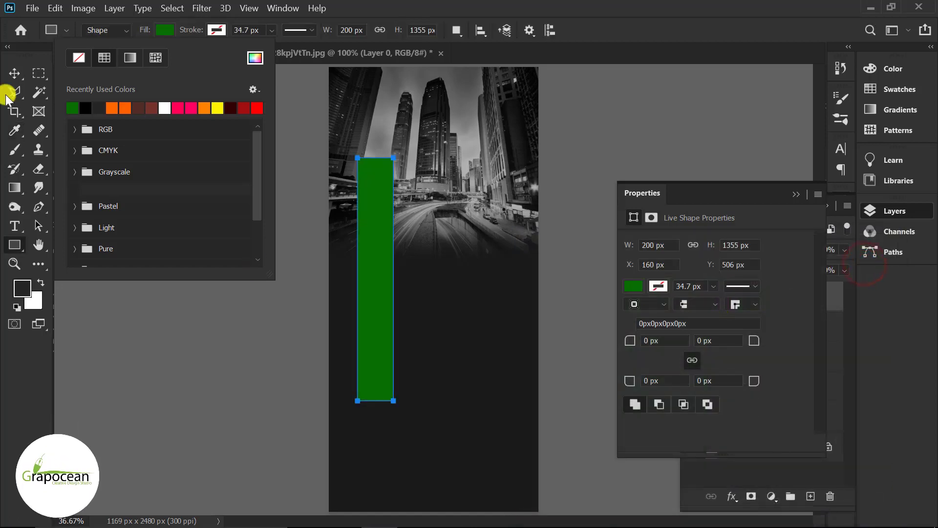
Step: Rotate the green rectangle to about -47.8° and move it so it descends diagonally from the flyer's left edge below the skyline
click(14, 73)
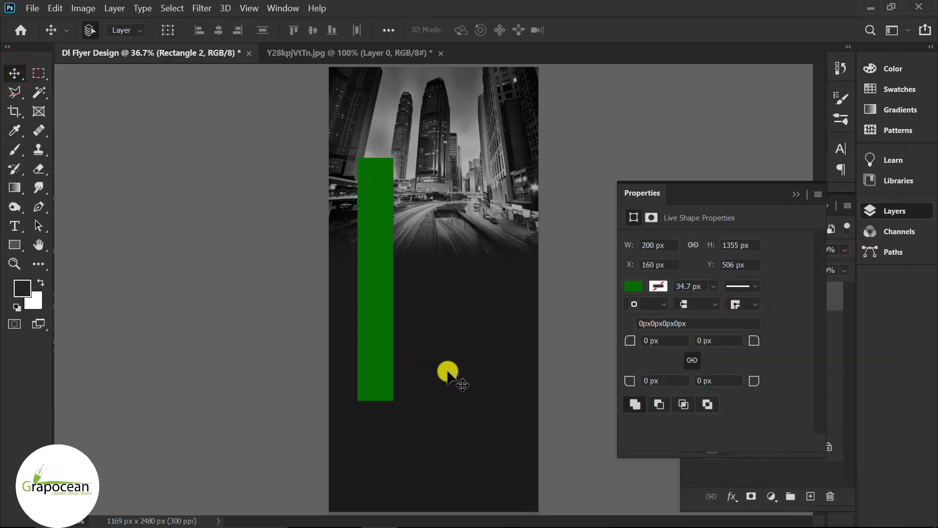
click(375, 300)
key(ctrl+t)
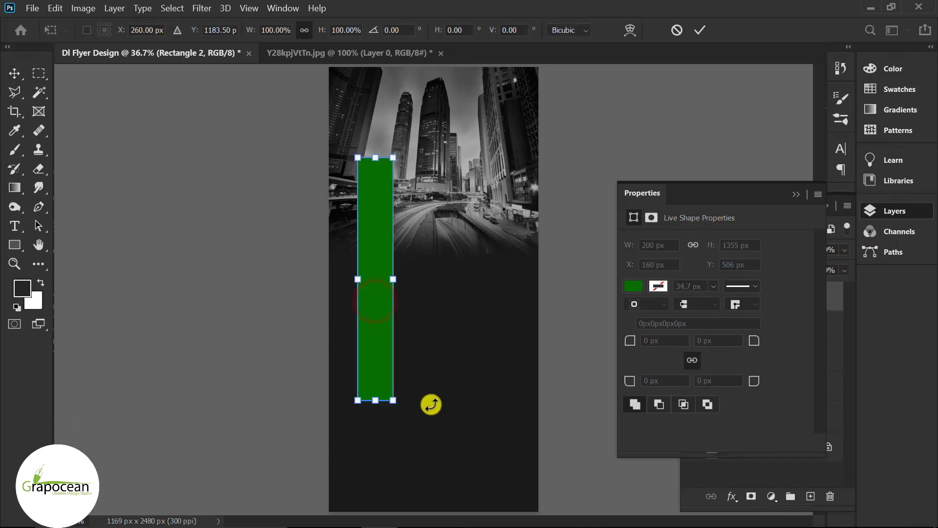
drag(431, 404, 443, 245)
drag(506, 264, 494, 280)
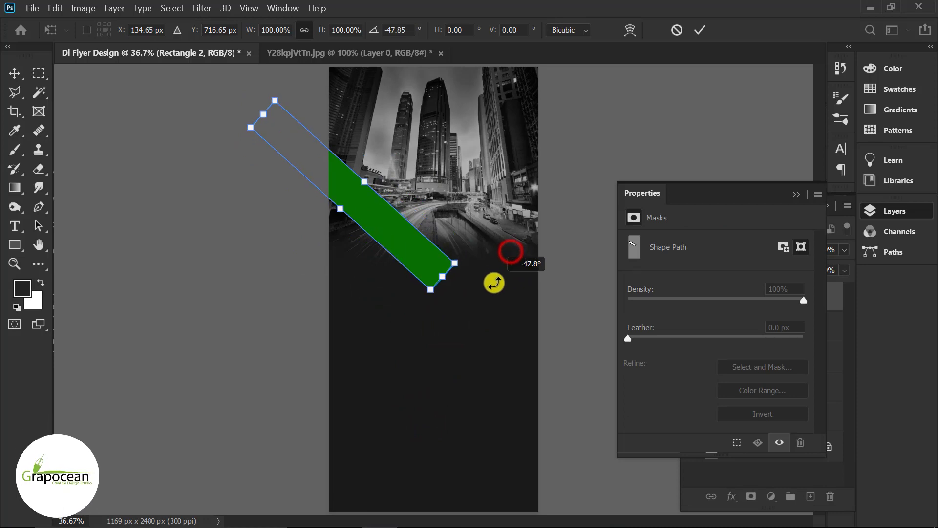
drag(400, 242, 383, 266)
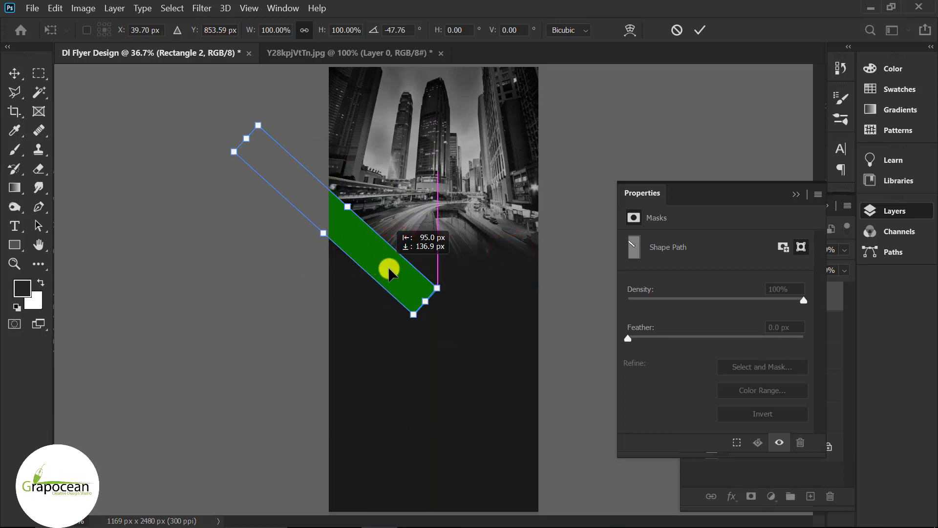
click(700, 29)
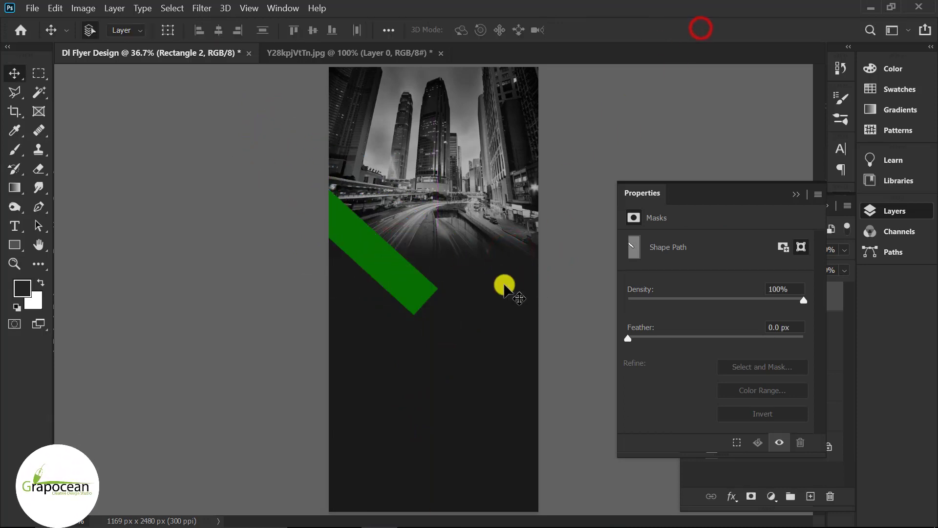
Step: Duplicate the diagonal green bar, flip the copy horizontally and move it to the flyer's right side to form a V
click(797, 194)
key(ctrl+j)
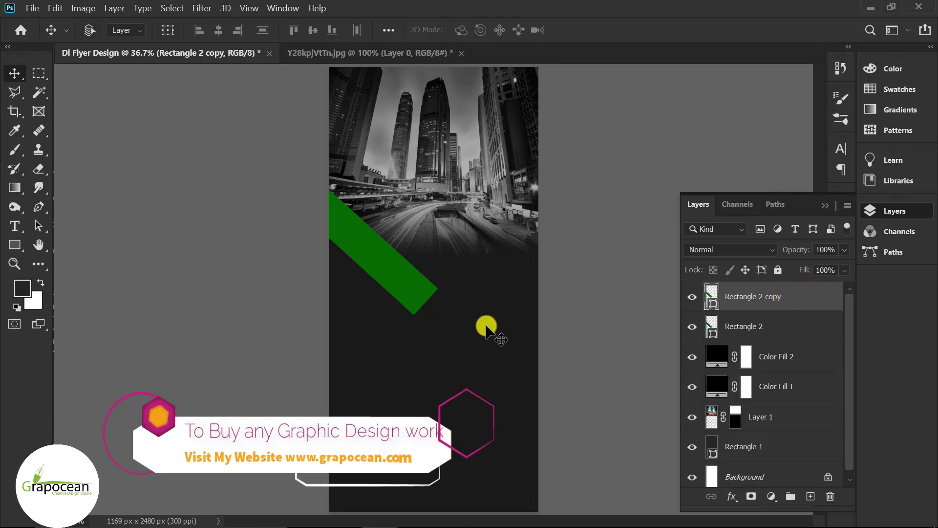
key(ctrl+t)
right_click(398, 273)
click(455, 253)
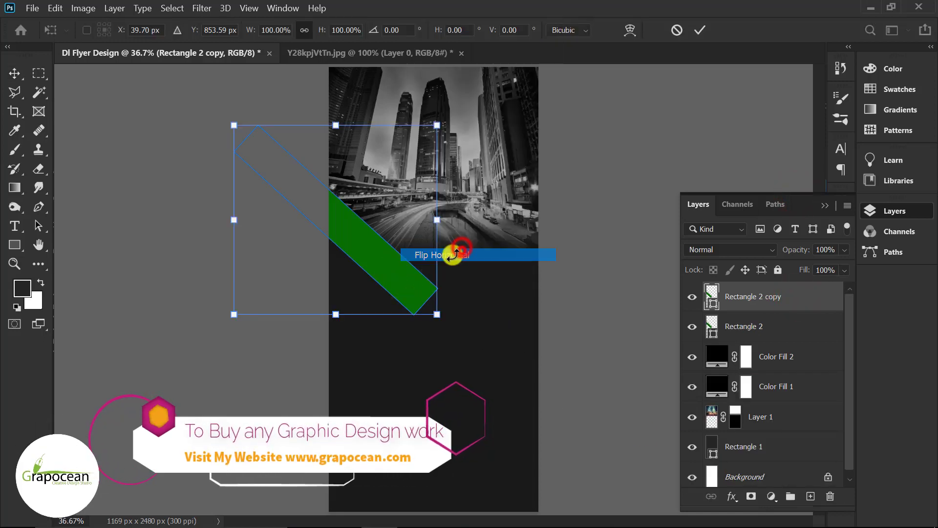
drag(367, 210, 517, 214)
scroll(464, 310, up, 5)
scroll(420, 333, down, 4)
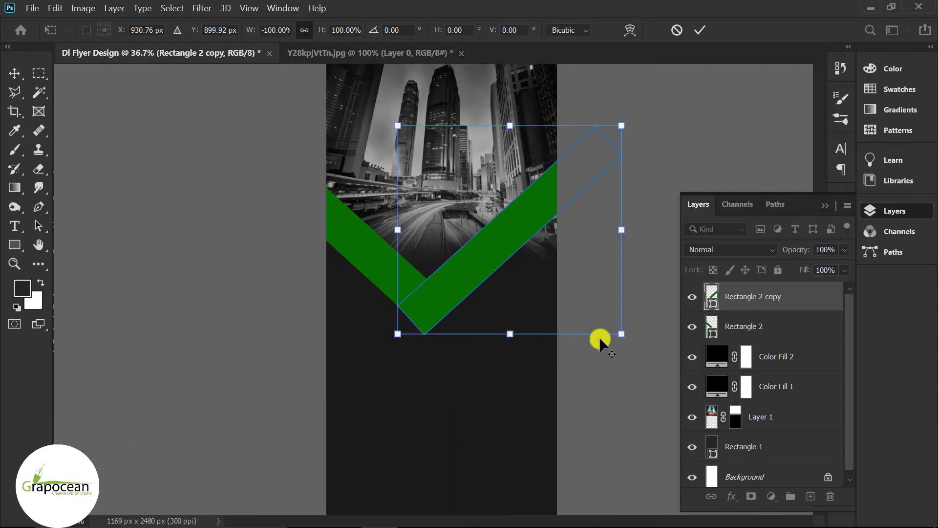
Step: Rotate and reposition the flipped bar so its lower end meets the first bar in a clean V point
drag(623, 330, 603, 310)
scroll(406, 334, up, 3)
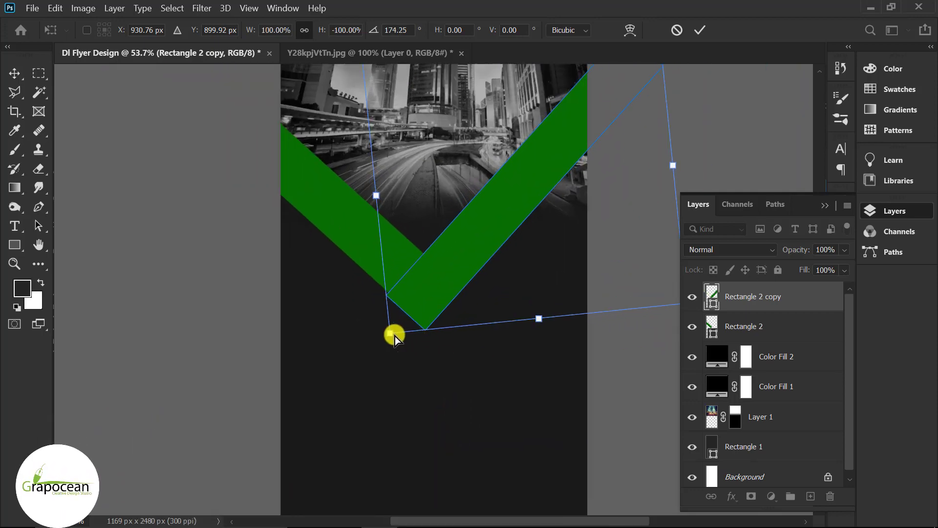
scroll(395, 336, up, 3)
drag(438, 297, 398, 254)
click(700, 30)
scroll(391, 347, down, 3)
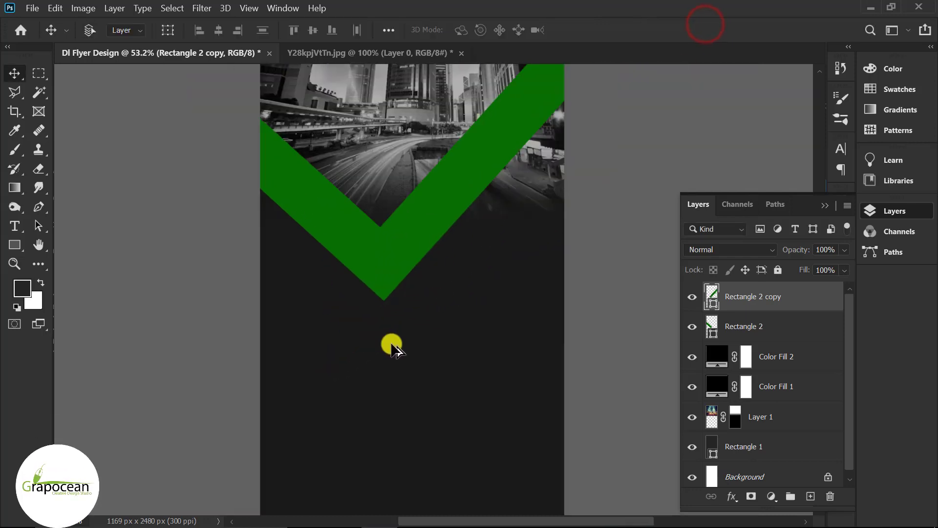
Step: Merge the two green bars into one shape layer and set its opacity to 57%
scroll(395, 348, down, 3)
shift+click(760, 326)
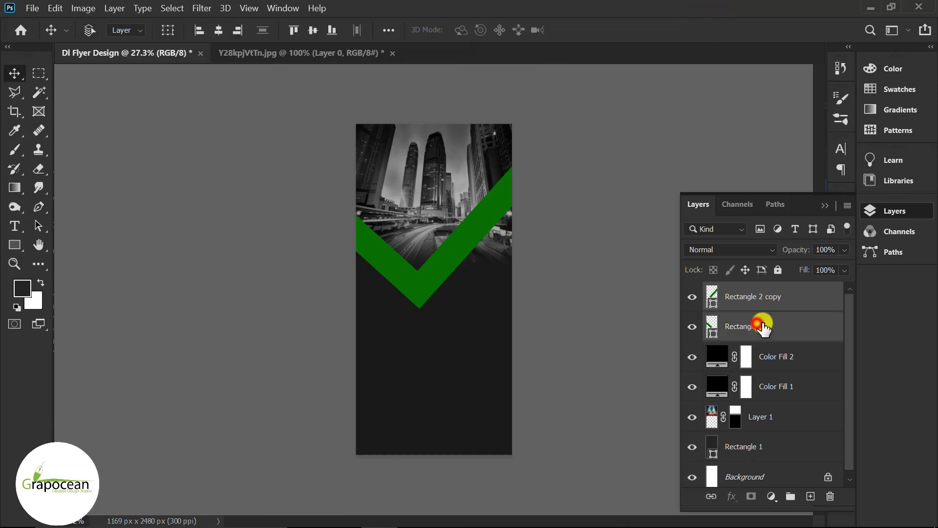
right_click(790, 299)
click(665, 445)
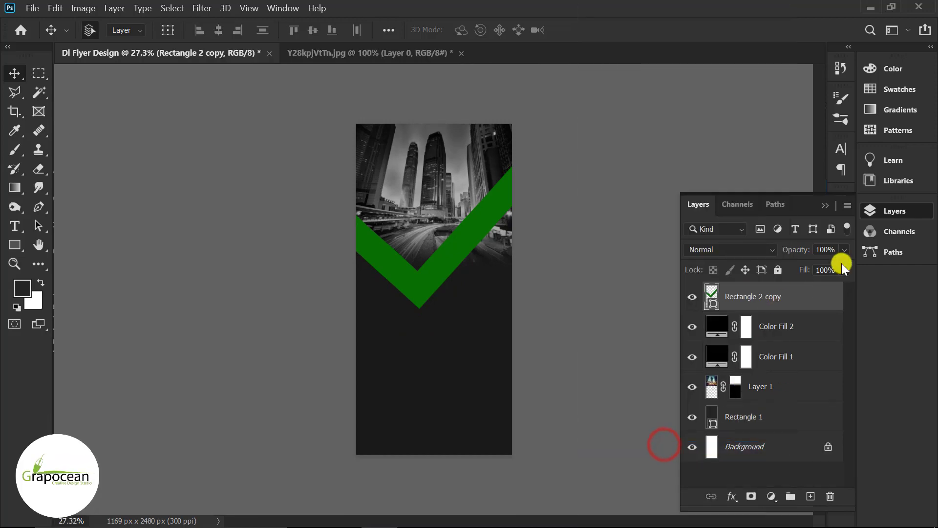
drag(846, 250, 818, 266)
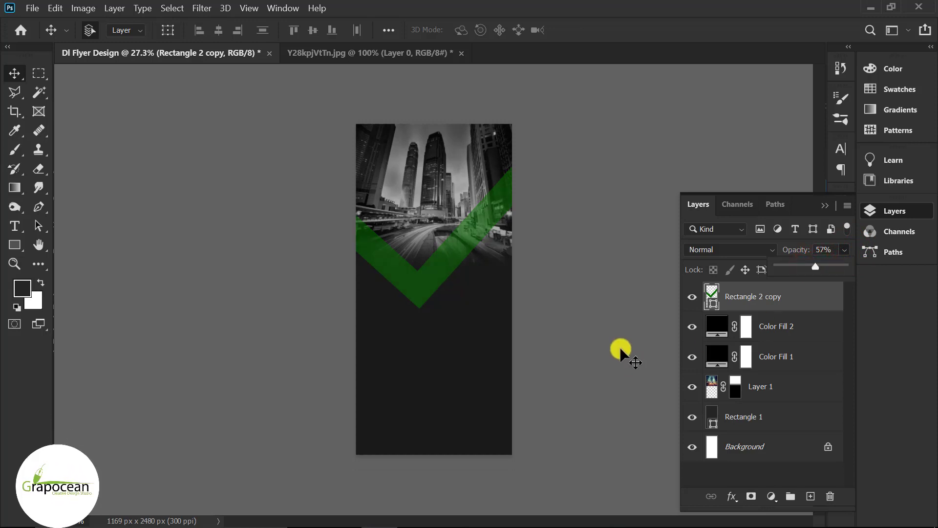
click(576, 363)
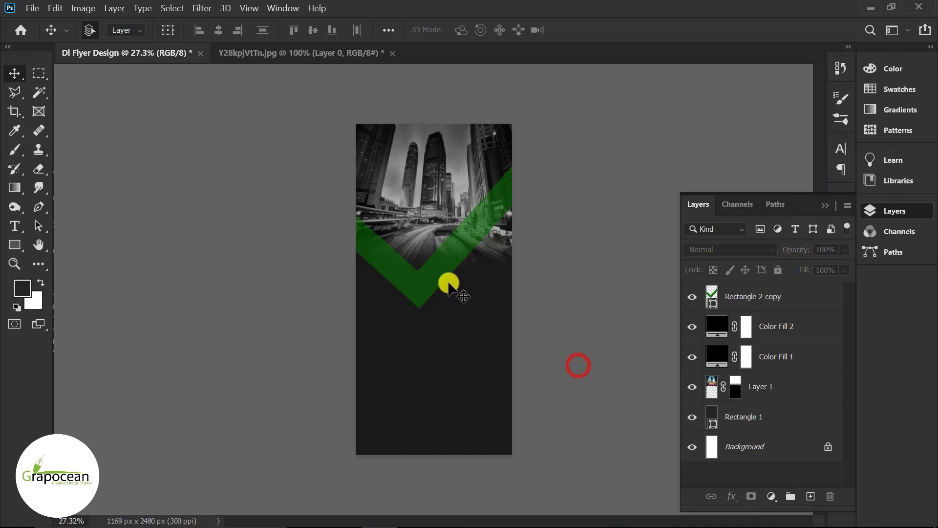
Step: Create a new layer above the V shape and choose the Brush tool with a soft 1100 px tip
click(437, 272)
click(809, 497)
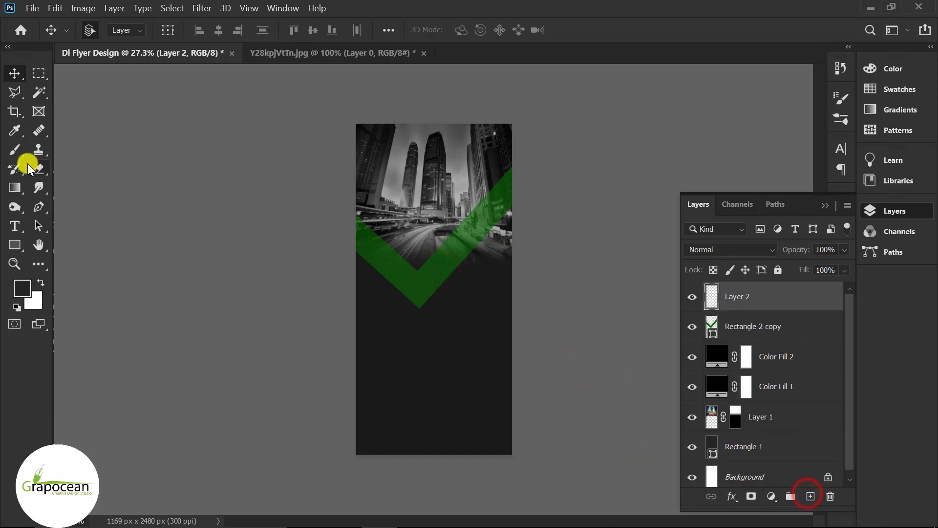
click(15, 150)
click(77, 147)
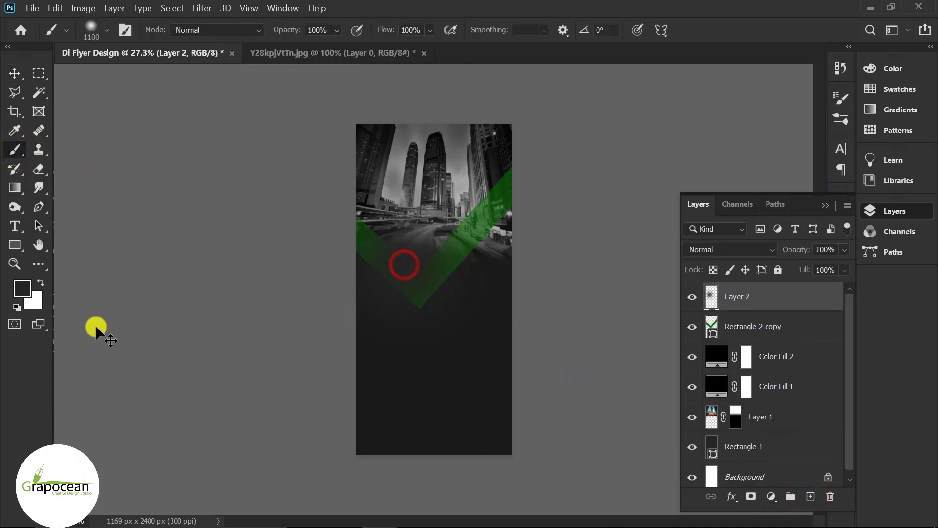
Step: Set the foreground color to bright green (3bfb00) and paint one large soft dab over the V's point
click(22, 288)
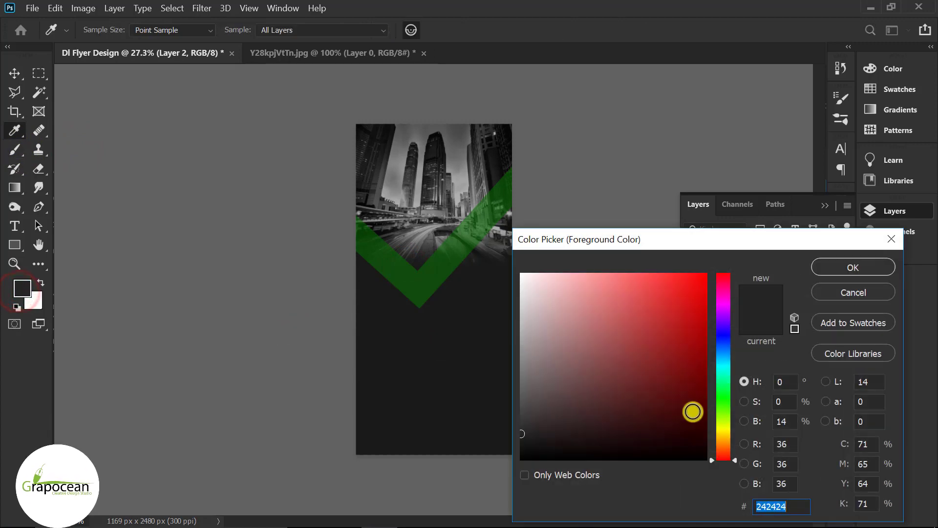
drag(723, 429, 722, 389)
click(679, 298)
click(852, 269)
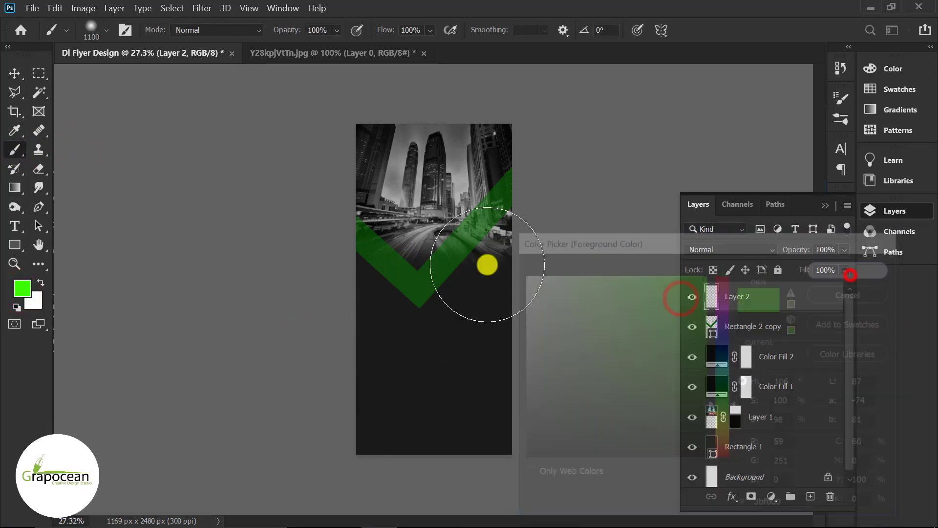
click(440, 264)
Step: Set the green glow layer's blend mode to Linear Light and its opacity to 39%
click(743, 251)
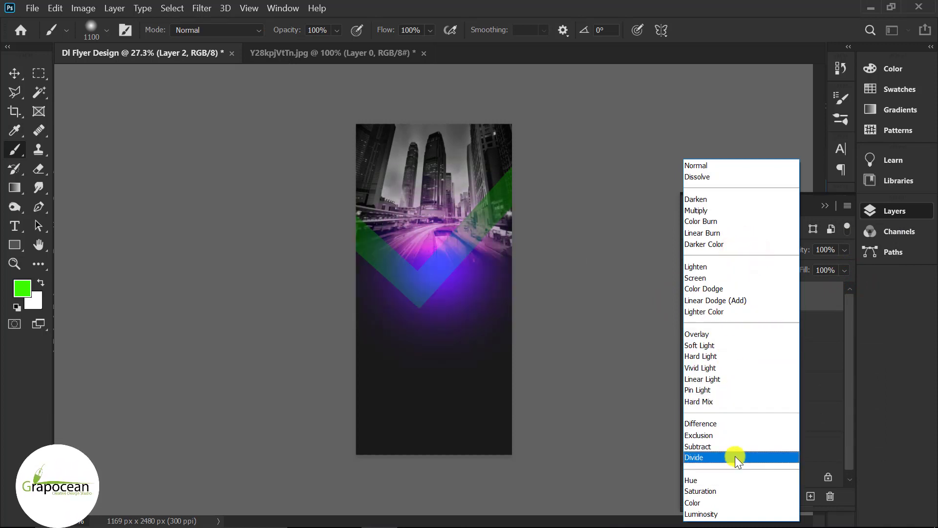
click(732, 379)
drag(805, 264, 812, 265)
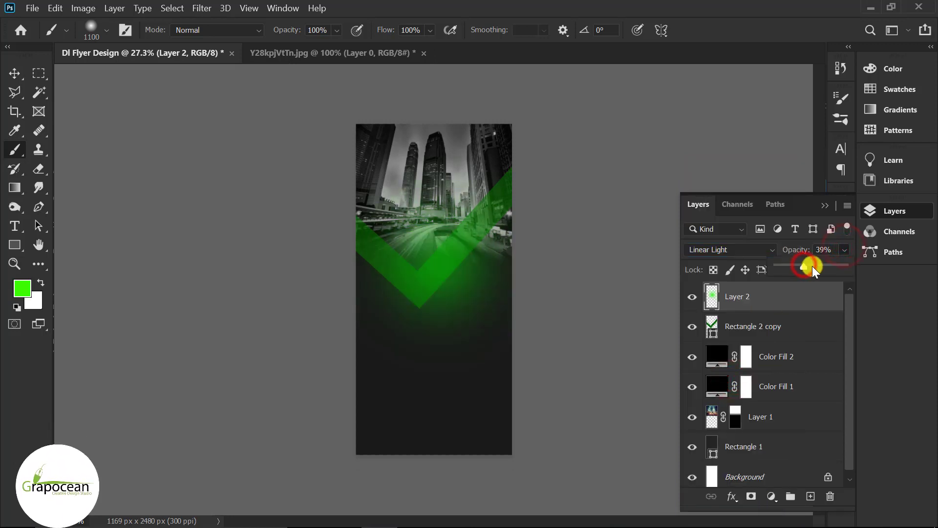
click(814, 265)
click(804, 267)
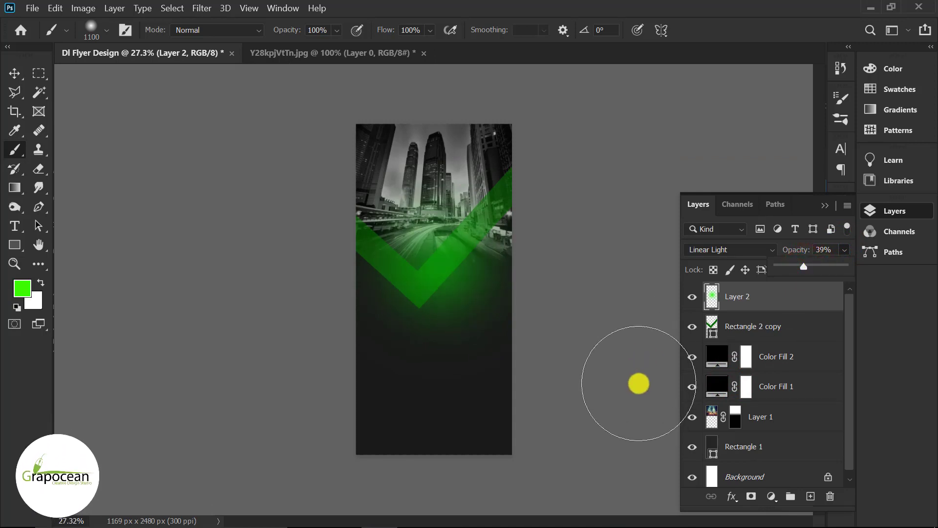
Step: Duplicate the V shape, move the original down below the copy to form a second chevron, and set the moved one's opacity to 83%
click(13, 72)
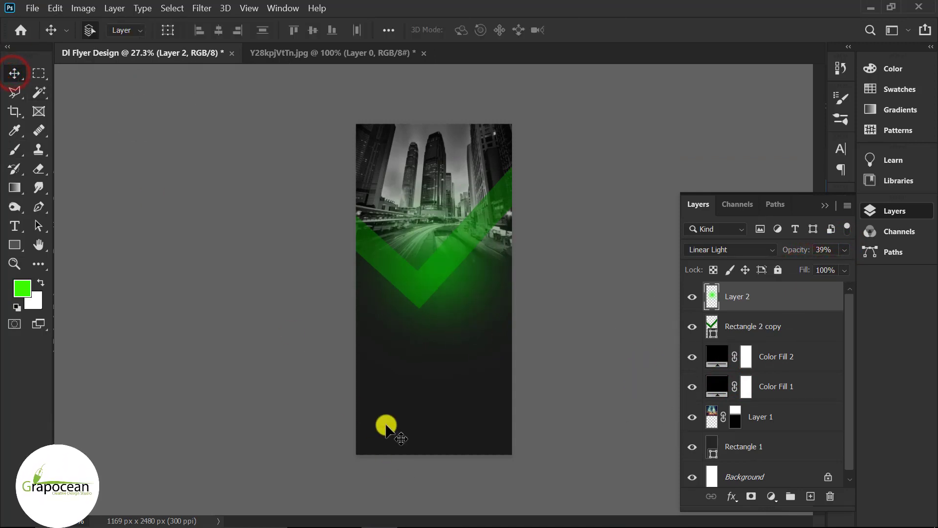
click(768, 329)
key(ctrl+j)
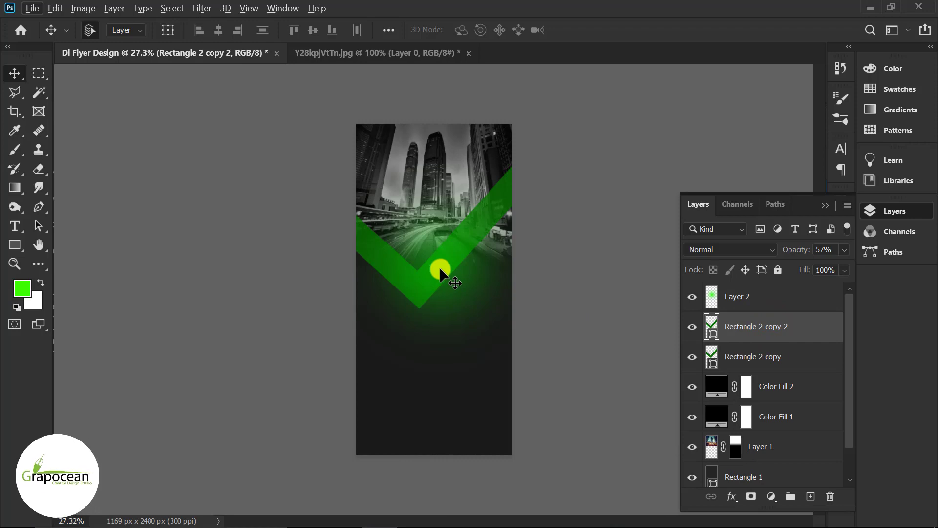
click(747, 357)
key(ctrl+t)
drag(436, 289, 439, 333)
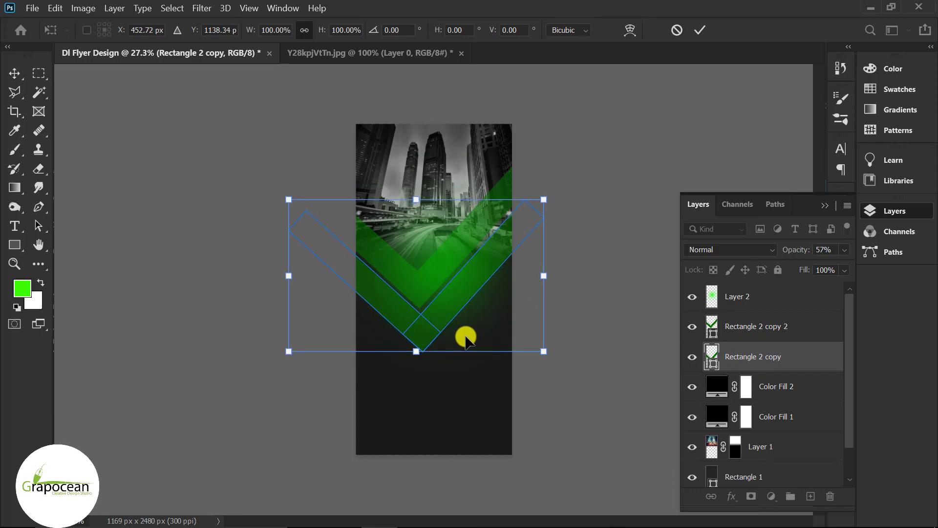
click(700, 30)
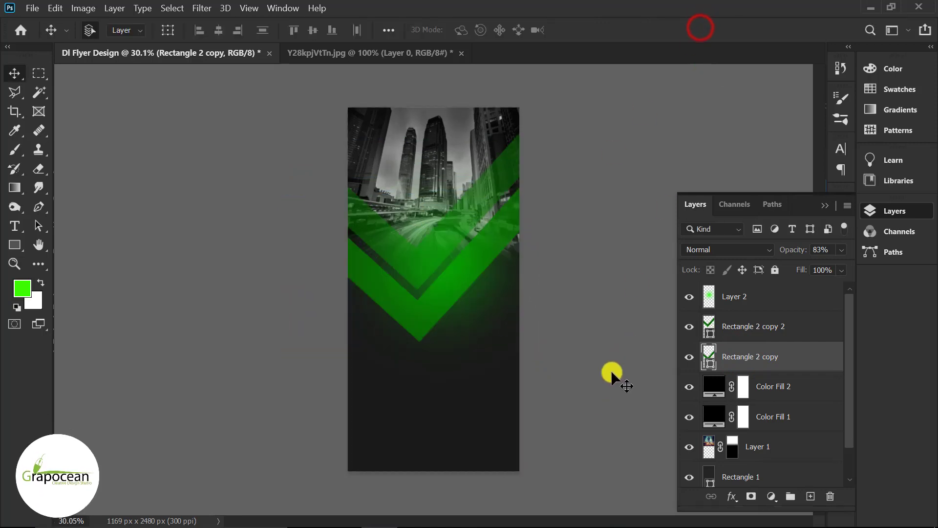
Step: Set the green glow layer's opacity to about 67%
click(448, 273)
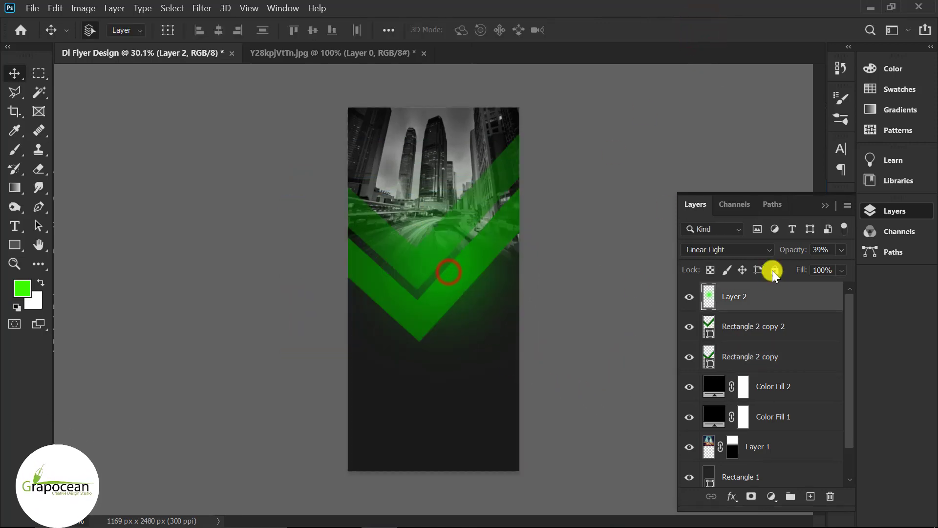
click(841, 250)
drag(830, 265, 828, 266)
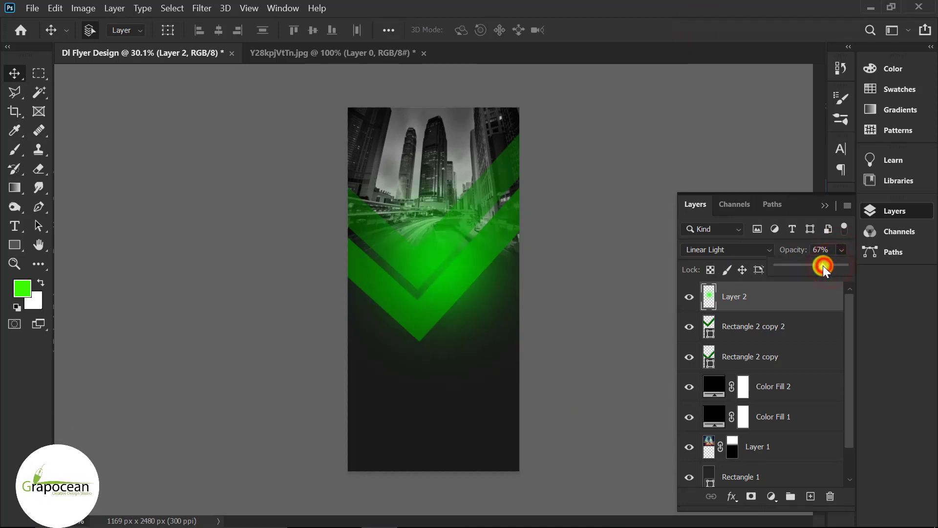
click(615, 423)
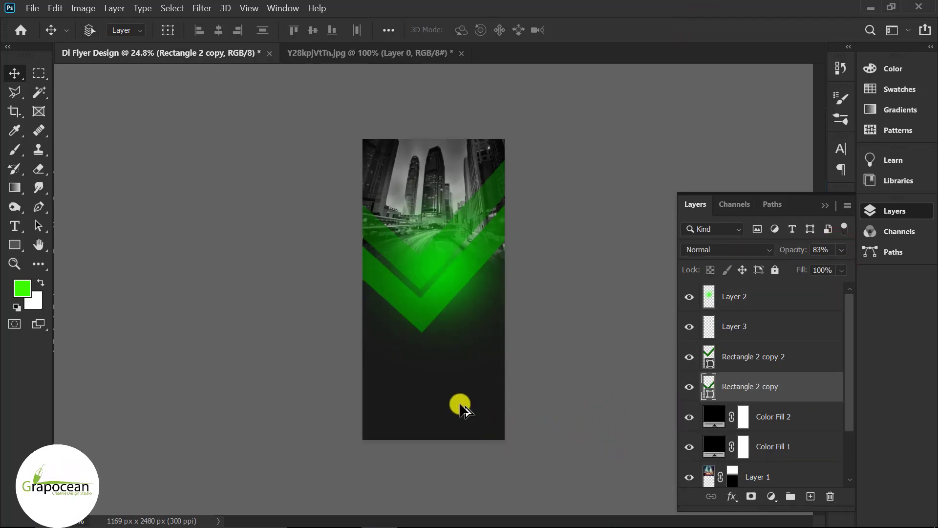
Step: Create a new top layer and draw a horizontal rectangle about 806 × 173 px below the V shapes, overhanging the flyer's left edge
scroll(449, 403, up, 2)
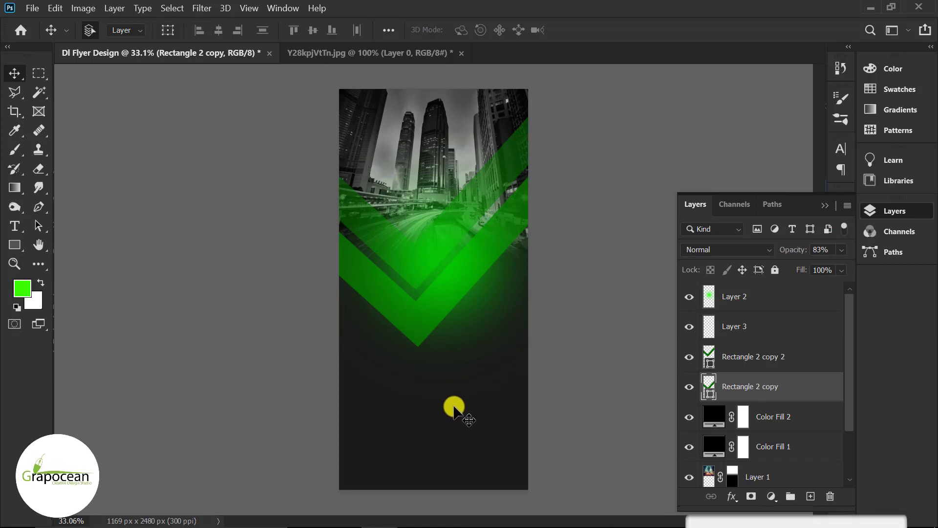
scroll(428, 412, up, 1)
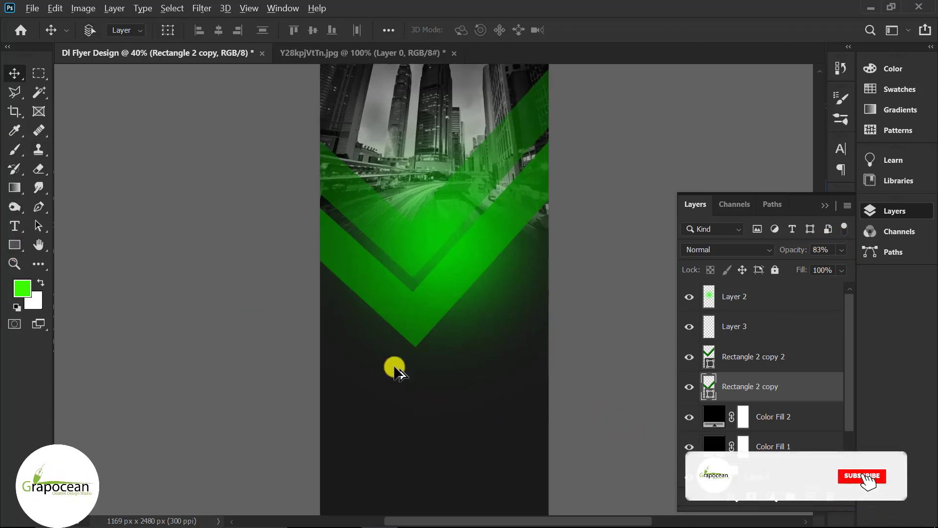
scroll(394, 371, down, 2)
click(779, 300)
key(ctrl+shift+alt+n)
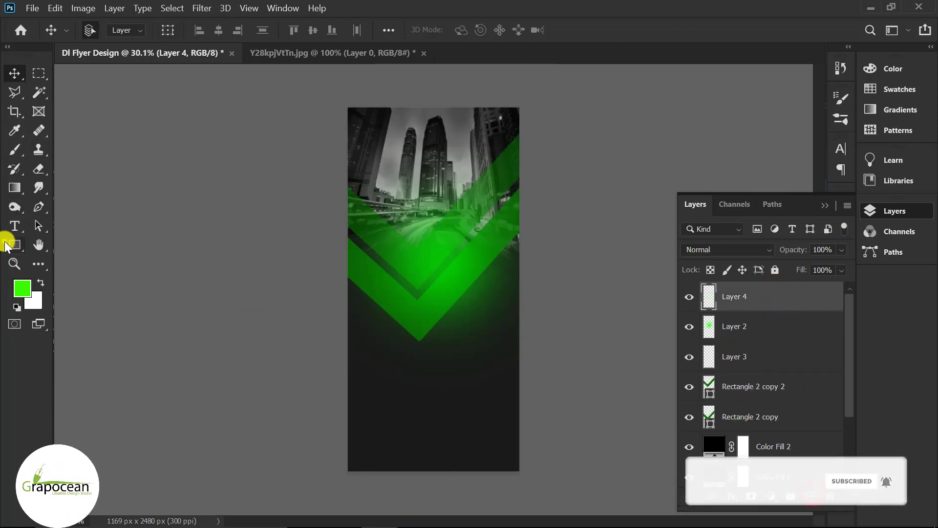
right_click(7, 245)
click(65, 244)
drag(325, 347, 487, 376)
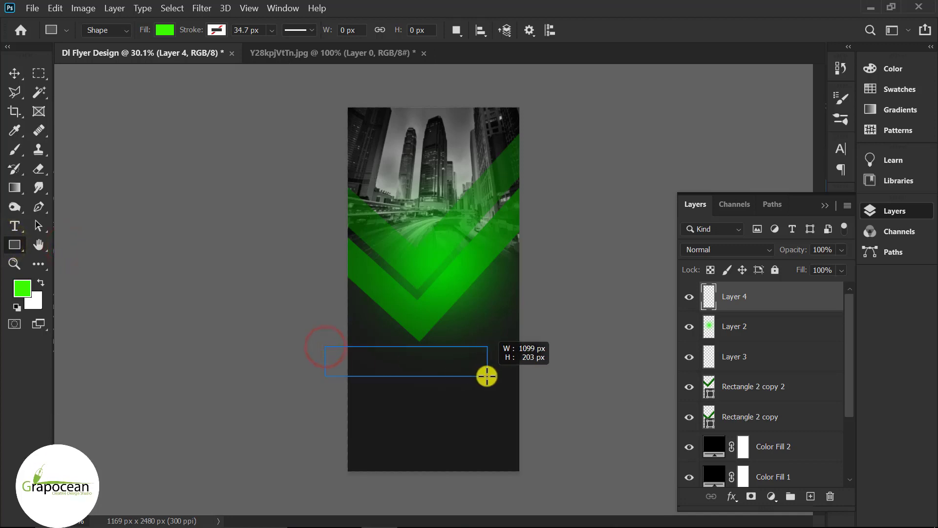
drag(441, 376, 450, 368)
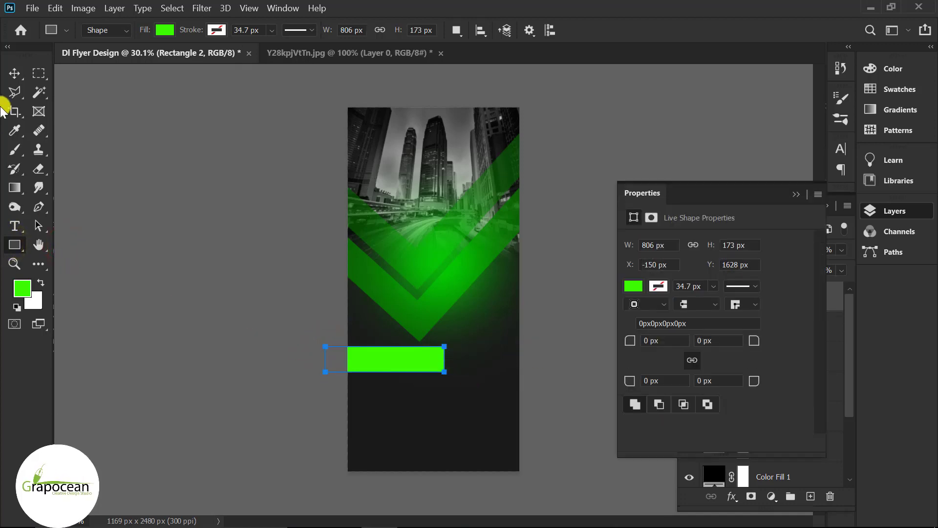
click(14, 74)
click(796, 194)
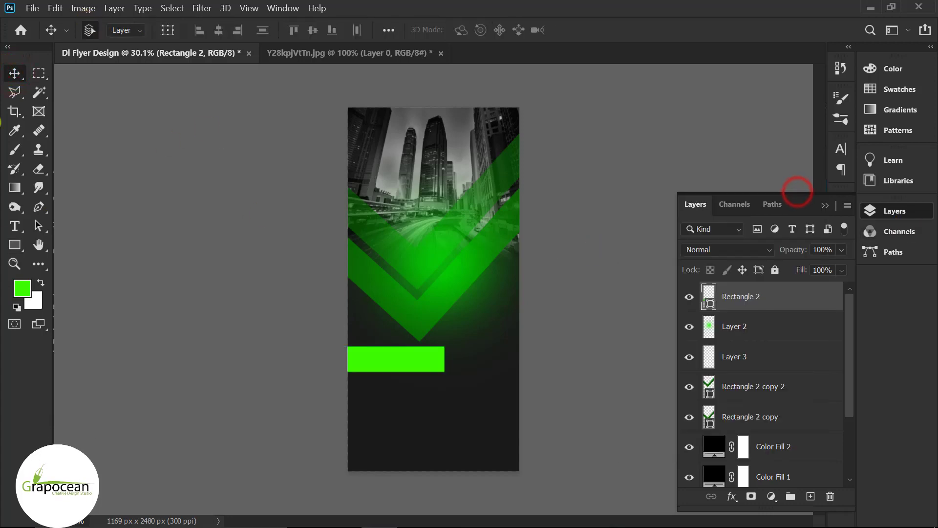
Step: Change the horizontal rectangle's fill from the recent colors to the dark green used for the V
click(14, 244)
click(160, 31)
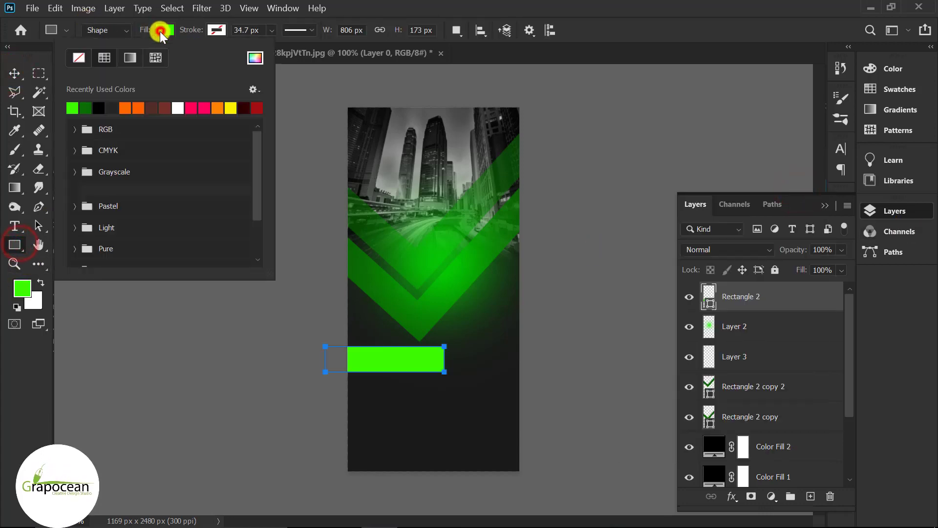
click(85, 108)
click(14, 74)
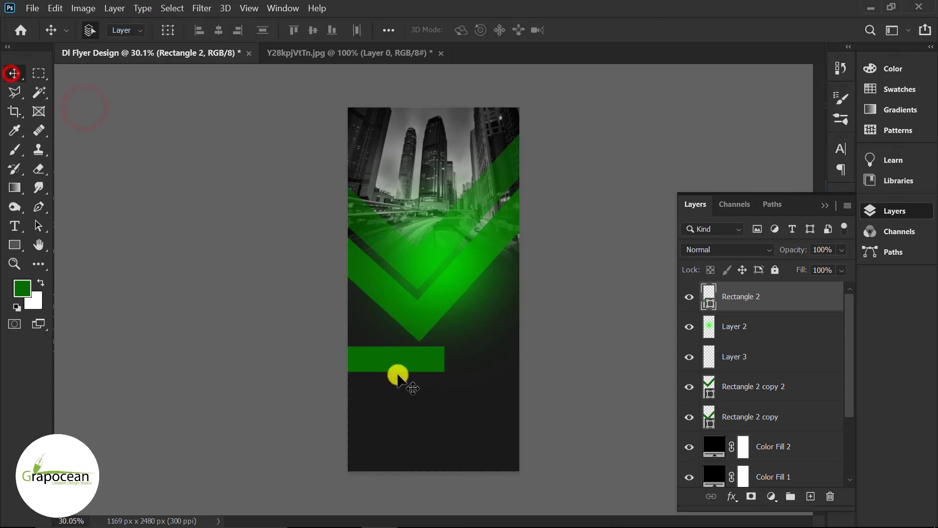
Step: Rotate the dark green rectangle to about 41° and place it just below the V's left arm, parallel to its lower edge
drag(397, 365, 394, 350)
key(ctrl+t)
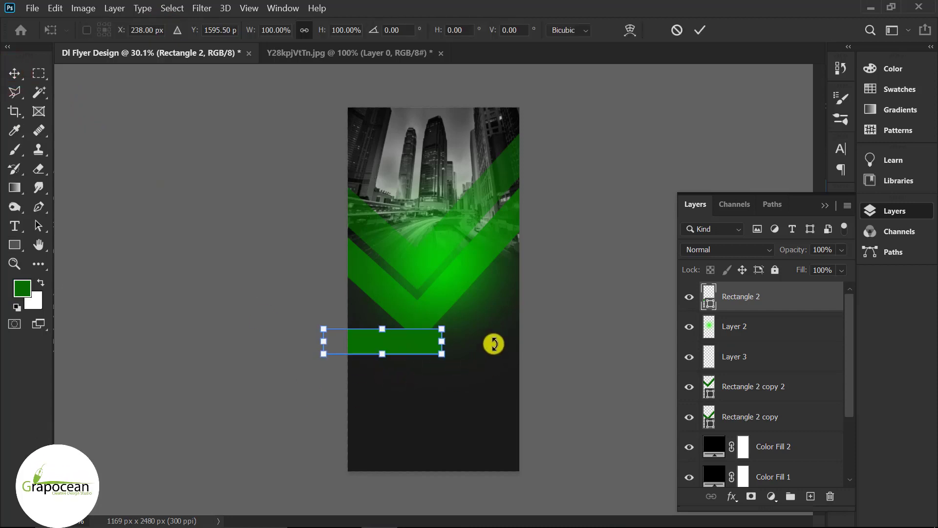
drag(480, 329, 472, 397)
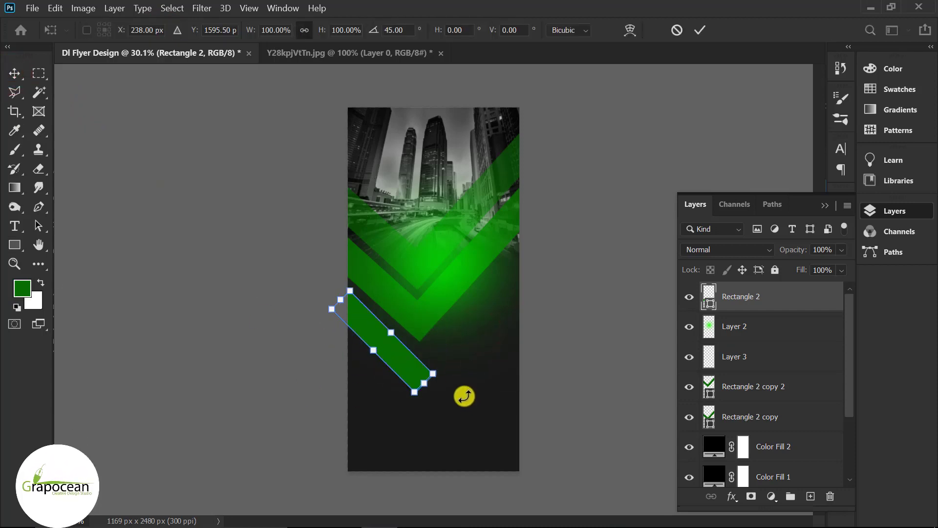
scroll(412, 378, up, 6)
drag(384, 358, 357, 324)
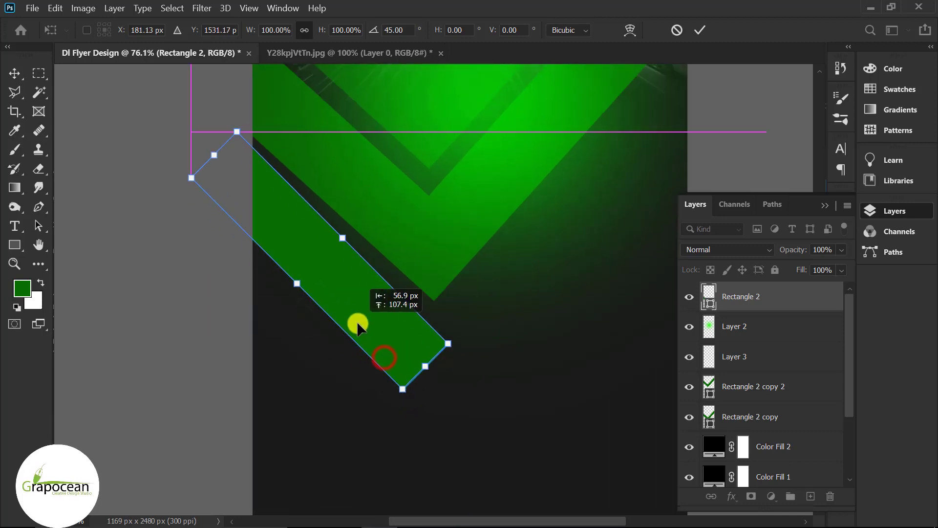
drag(478, 370, 483, 357)
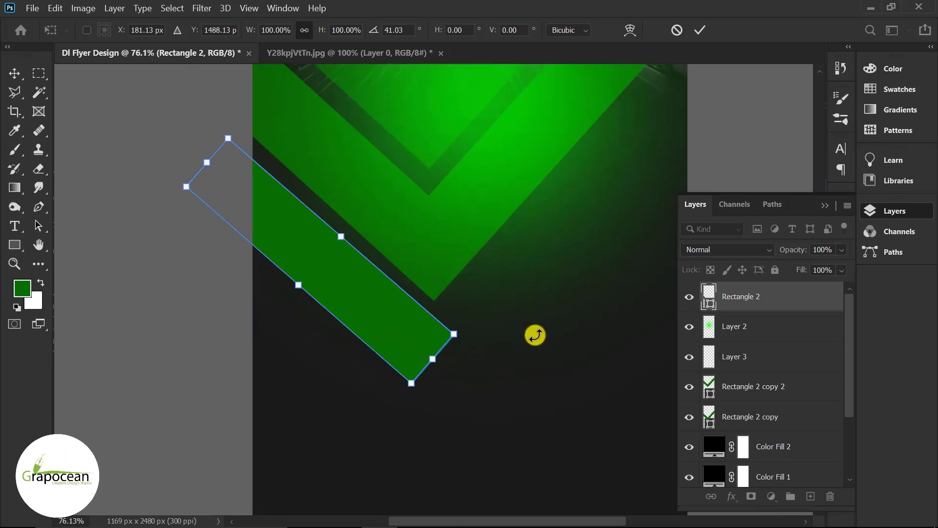
click(700, 30)
scroll(478, 365, down, 5)
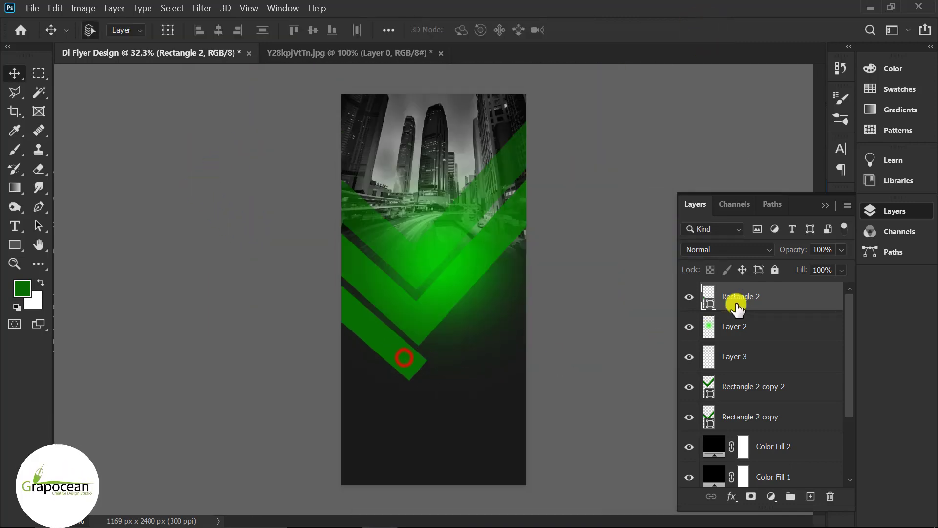
Step: Duplicate the angled green bar and move the copy across to the right of the V's tip
drag(791, 304, 811, 496)
drag(392, 352, 538, 345)
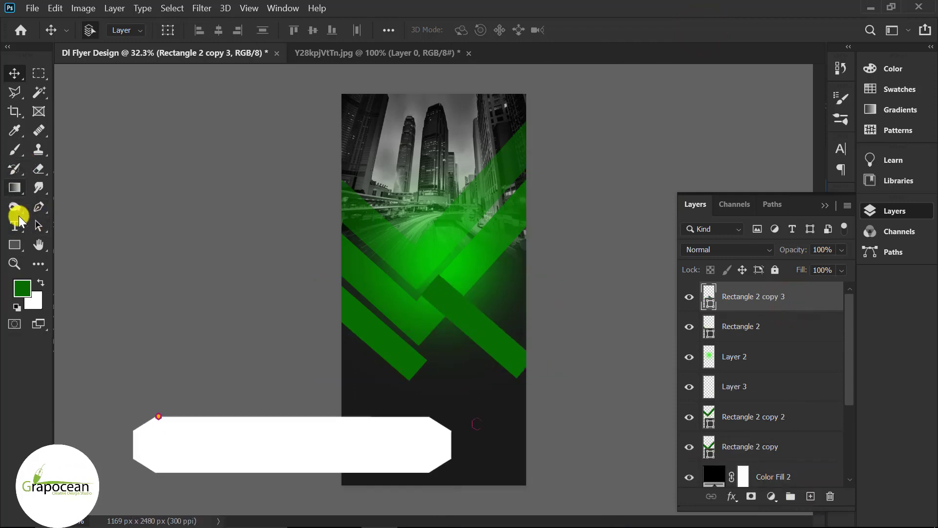
click(16, 244)
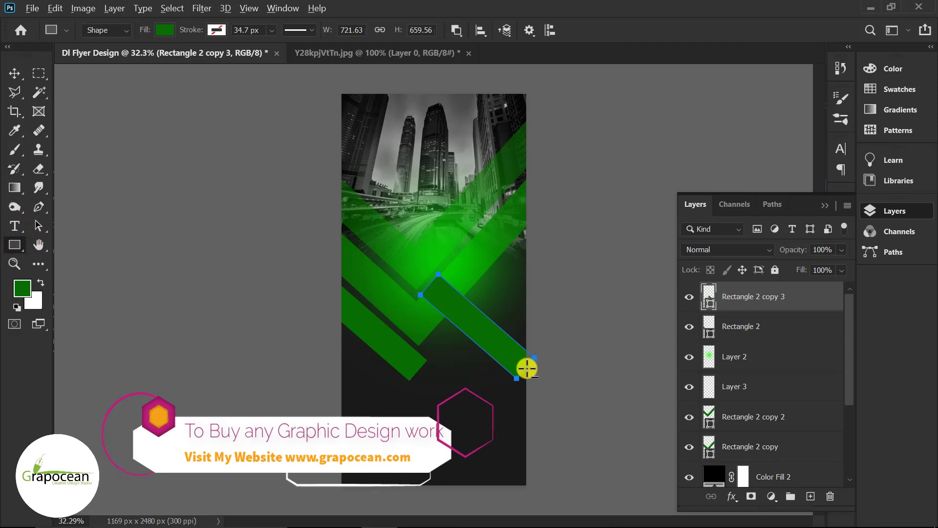
drag(527, 369, 564, 394)
key(ctrl+z)
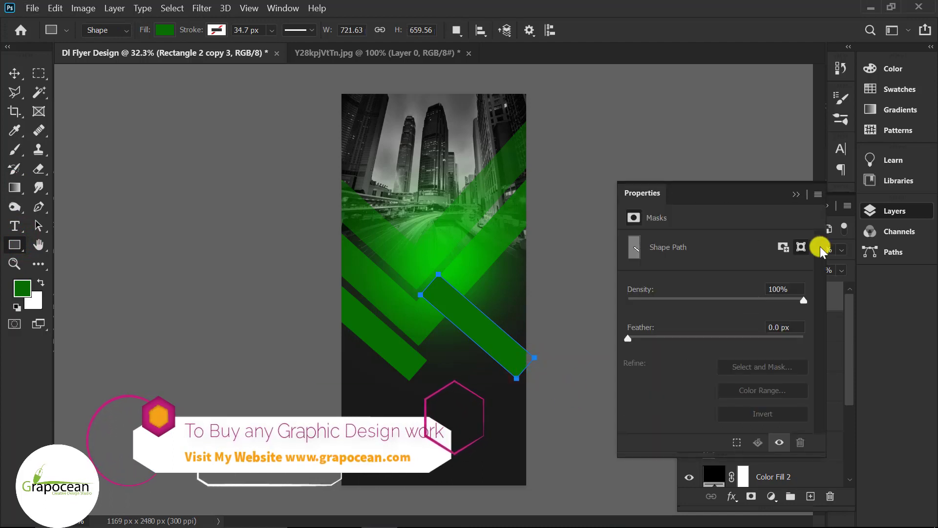
click(796, 194)
Step: Move the bar copy up and right so it starts on the V's right arm and runs off the flyer's right edge
click(14, 74)
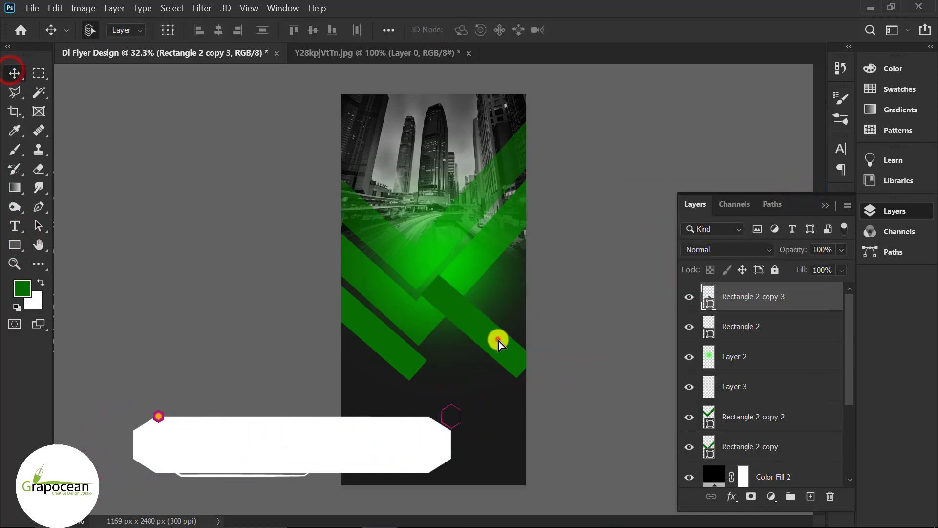
drag(499, 341, 530, 317)
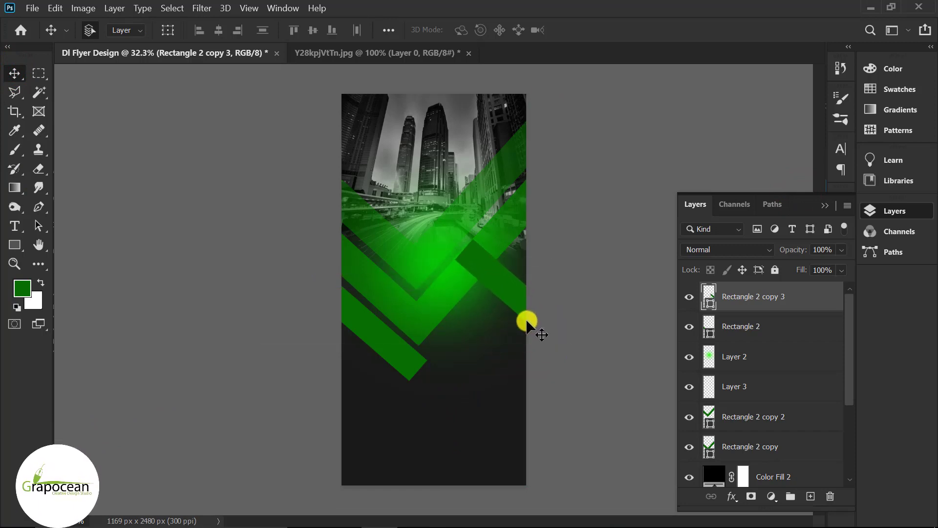
Step: Add a layer mask to the lower-left angled bar and fade out its lower end with a linear gradient
click(388, 345)
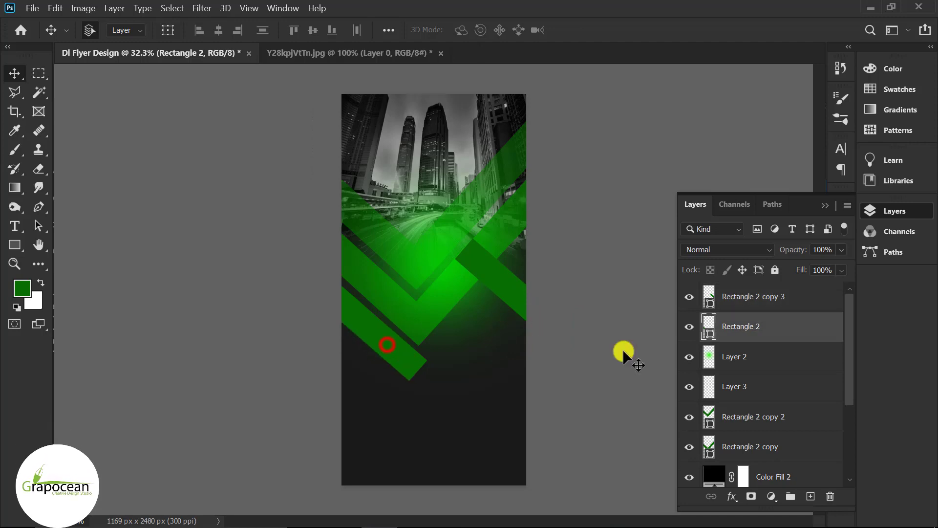
click(751, 496)
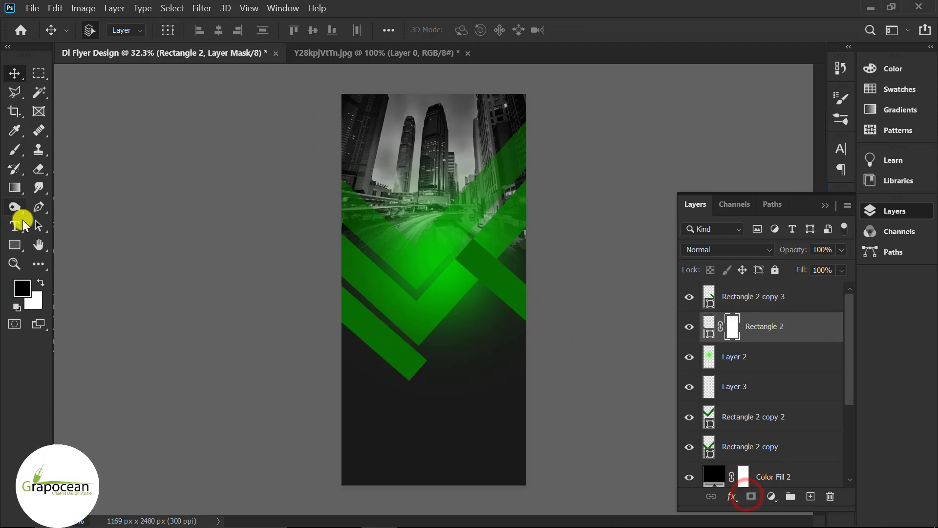
click(14, 188)
drag(445, 387, 367, 321)
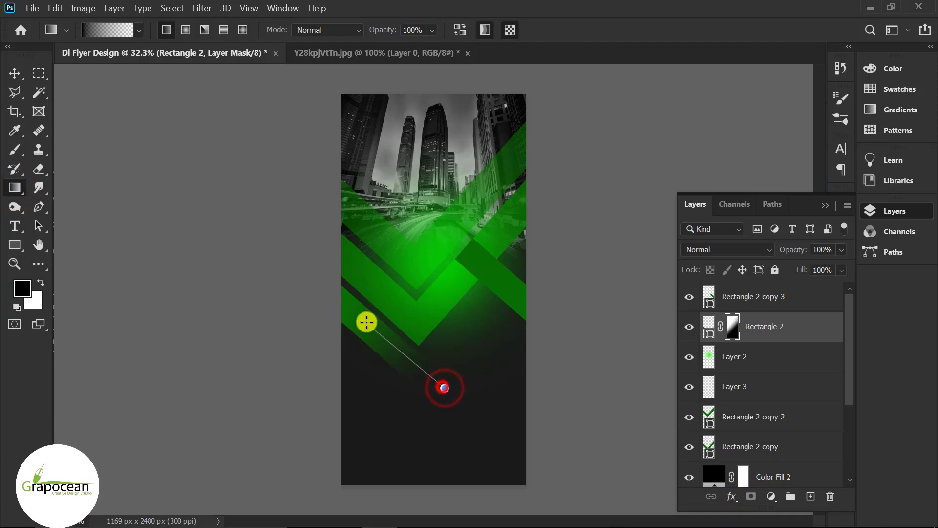
Step: Add a layer mask to the right bar copy and fade out its upper end where it meets the V with a linear gradient
click(13, 73)
click(514, 291)
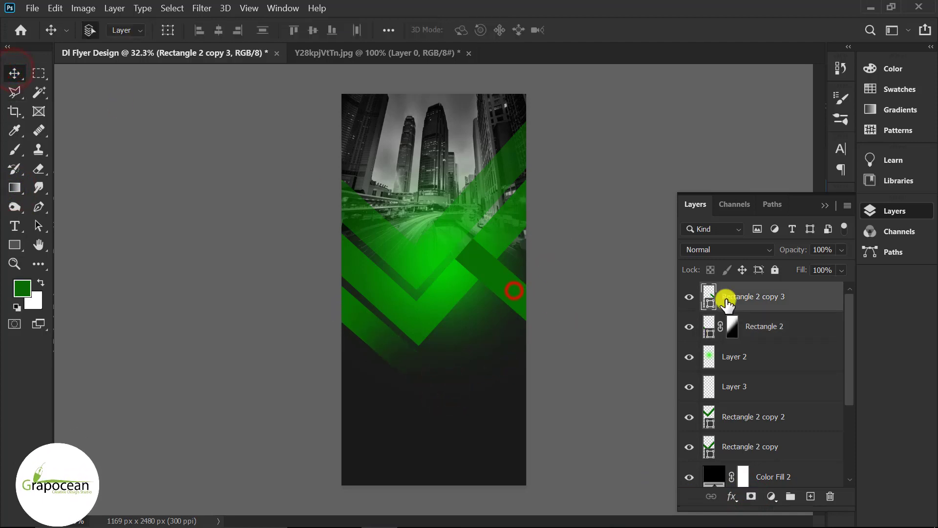
click(753, 498)
click(447, 238)
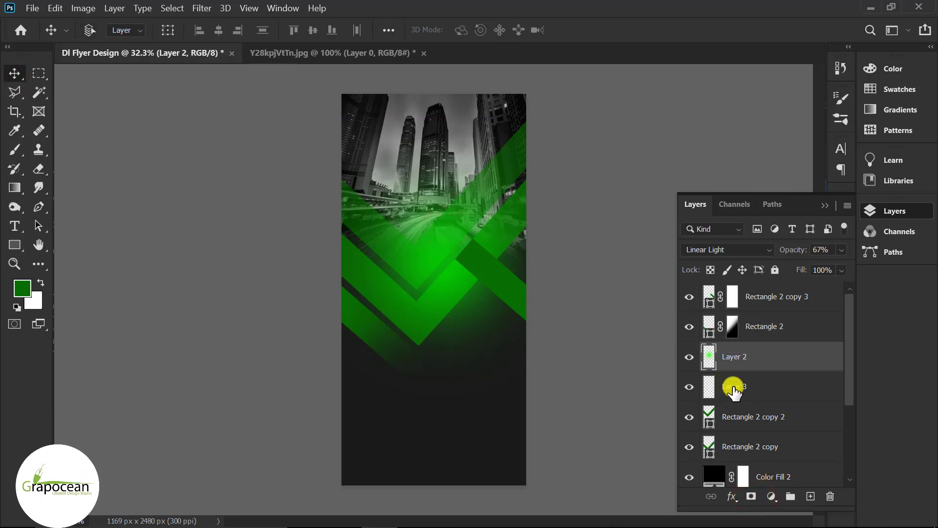
click(494, 284)
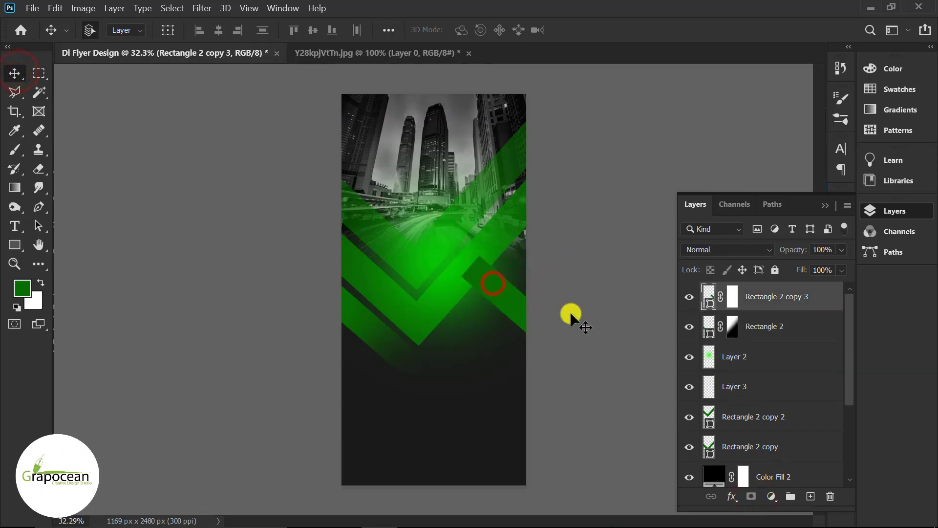
click(14, 190)
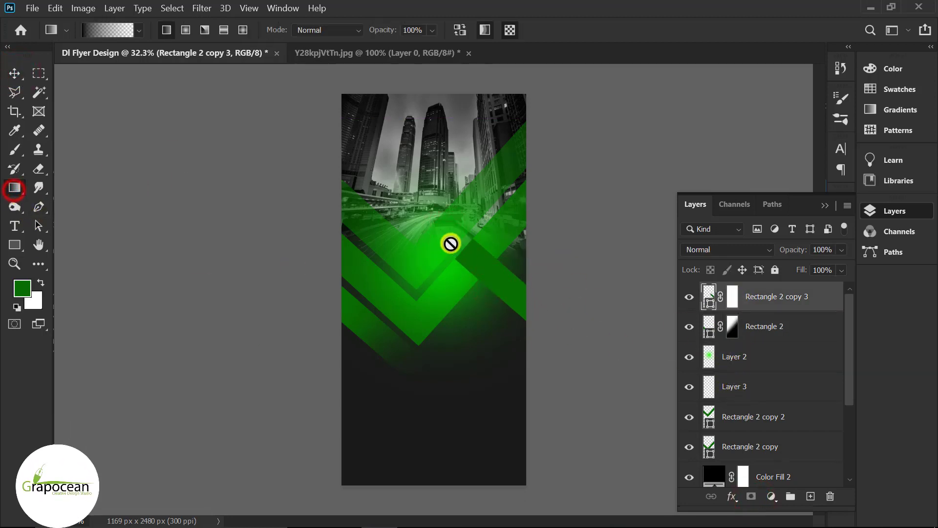
click(733, 296)
drag(521, 316, 523, 318)
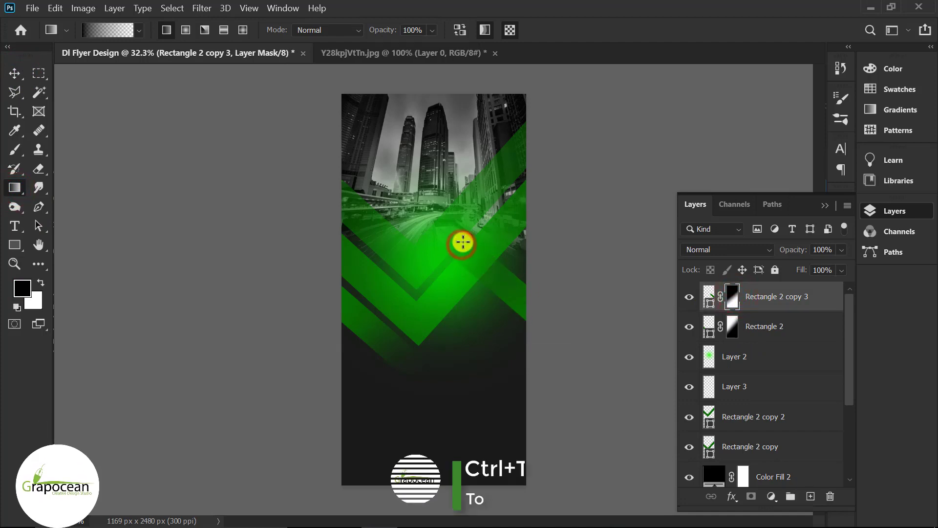
drag(455, 233, 530, 303)
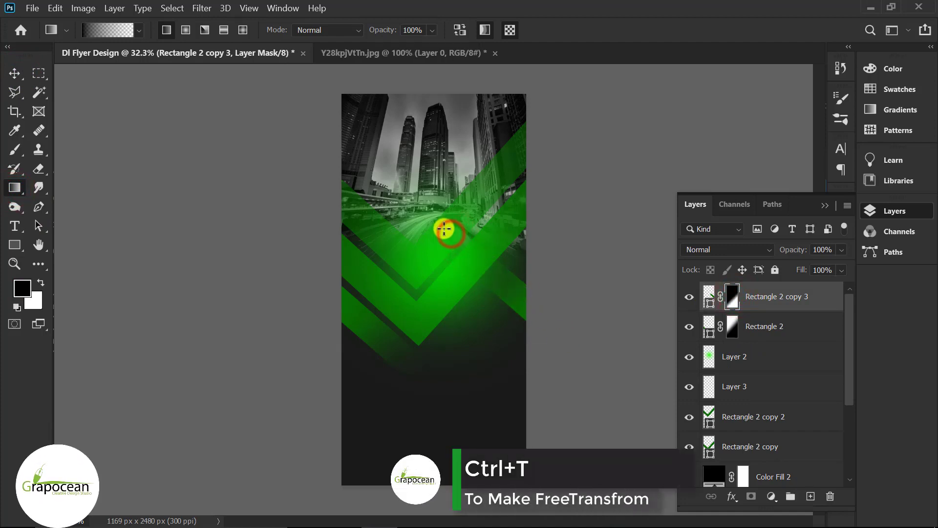
scroll(525, 358, down, 3)
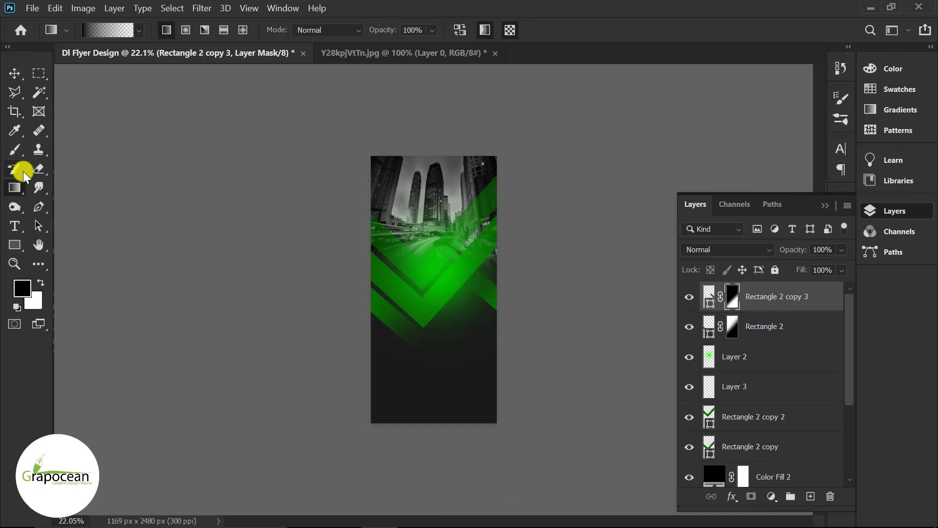
click(15, 73)
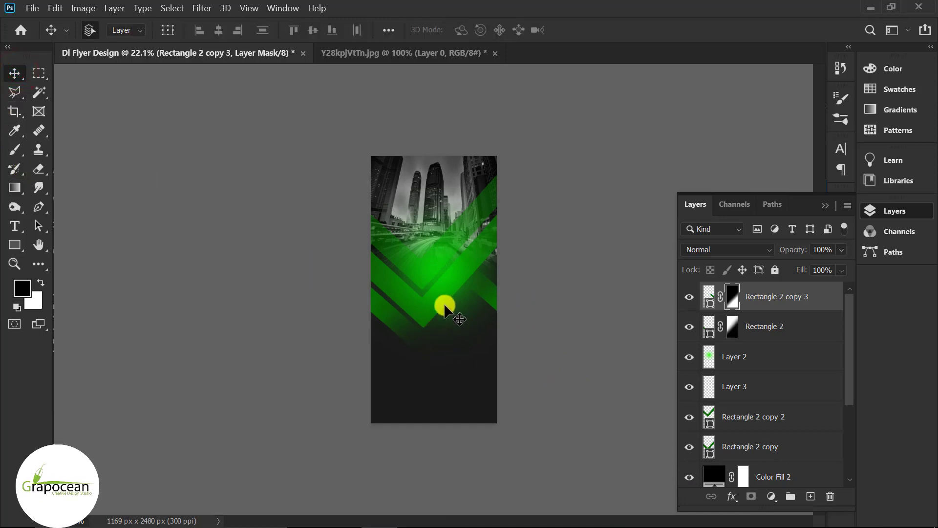
Step: Create a new top layer and add the white Arial text "Creative" over the upper part of the city photo
scroll(445, 308, up, 2)
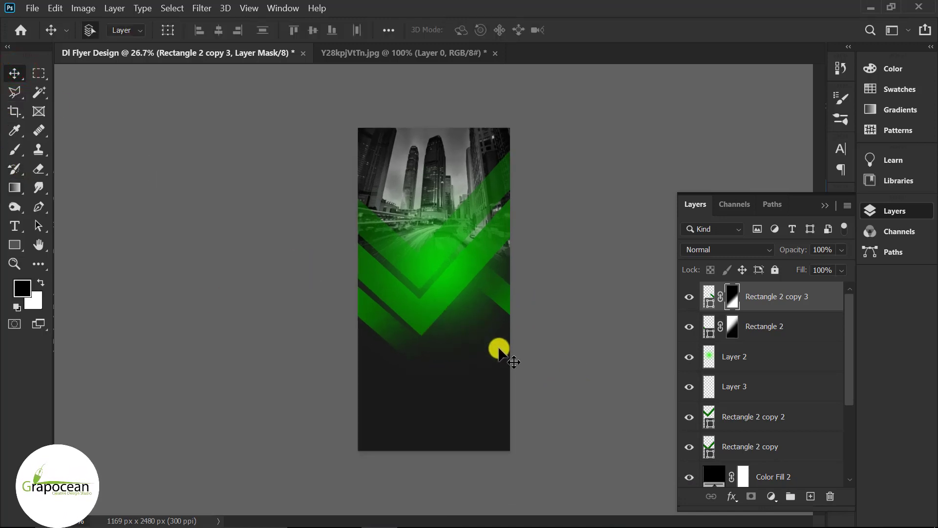
scroll(463, 280, up, 2)
click(14, 225)
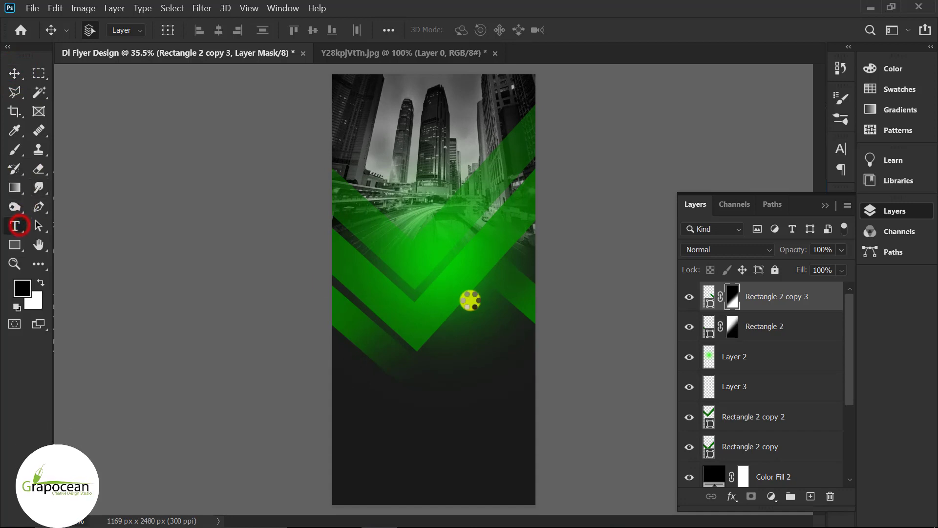
click(811, 496)
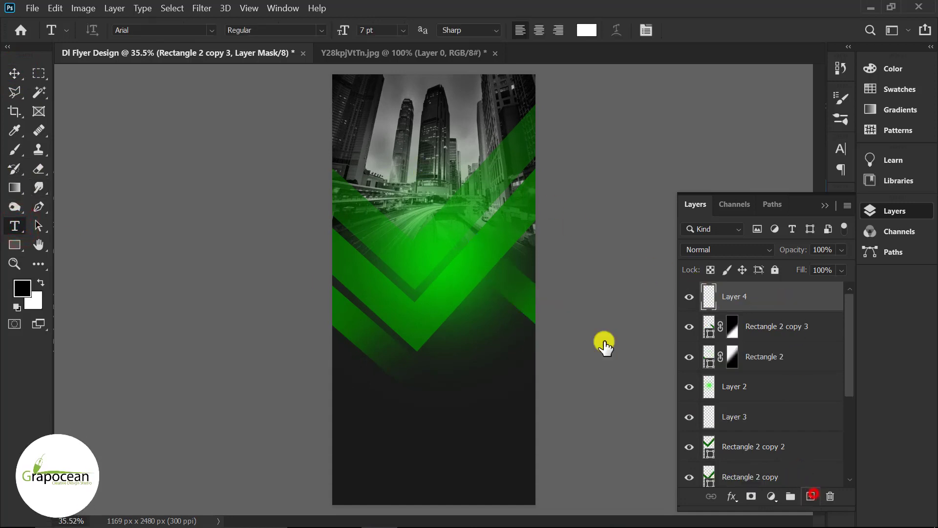
click(408, 126)
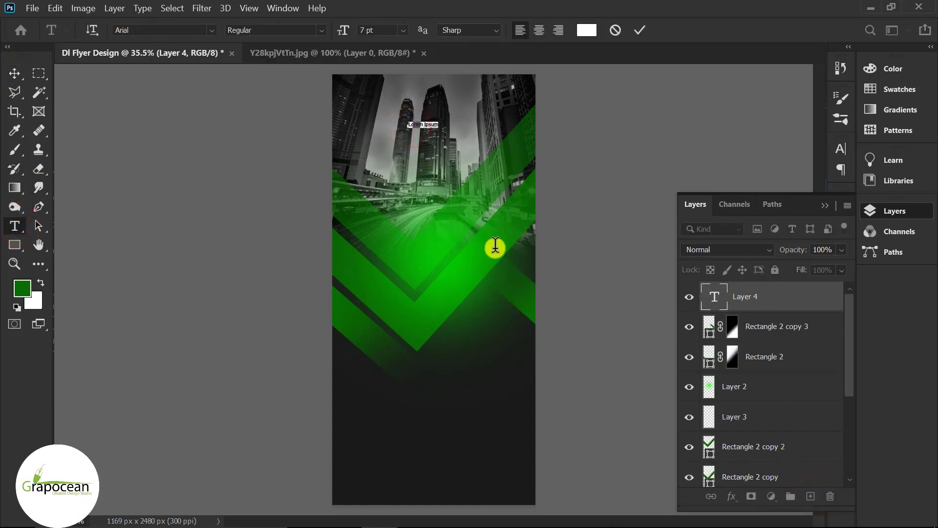
key(BackSpace)
text(C)
scroll(418, 66, up, 3)
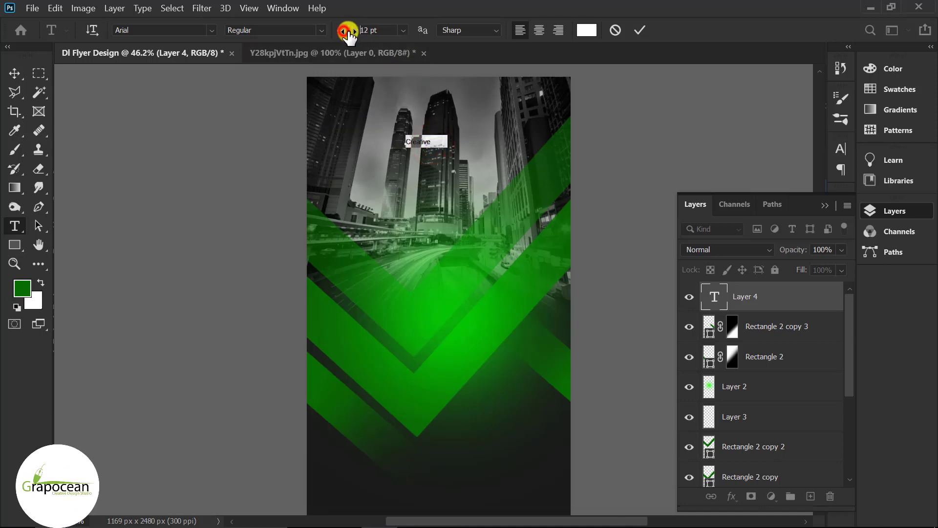
Step: Enlarge the "Creative" text to 32 pt and move it left and slightly up over the buildings
drag(348, 32, 386, 44)
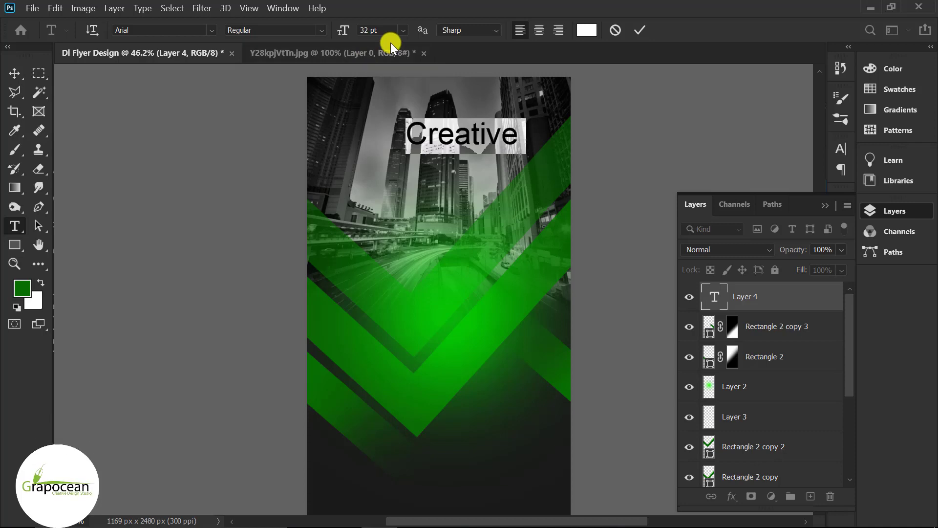
click(14, 73)
drag(474, 142, 449, 133)
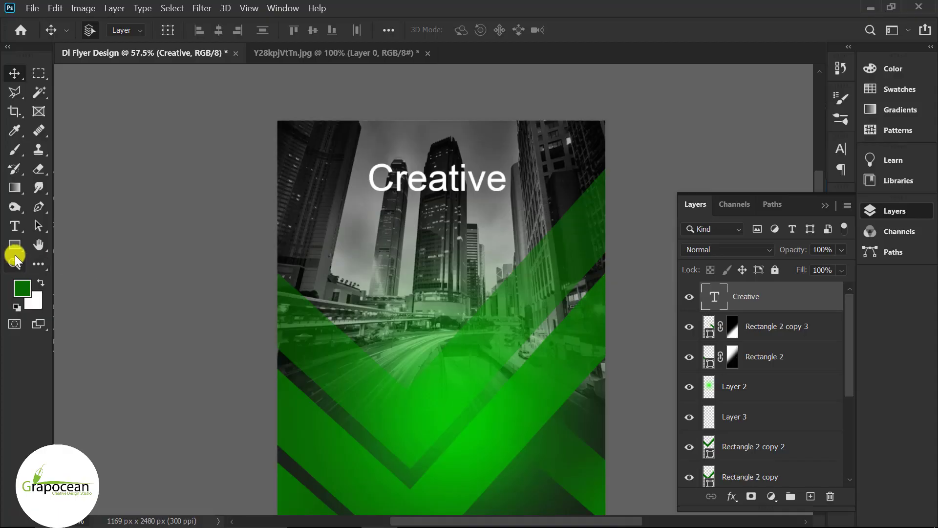
Step: Add a separate text line "Design" just below "Creative"
key(t)
click(418, 230)
text(D)
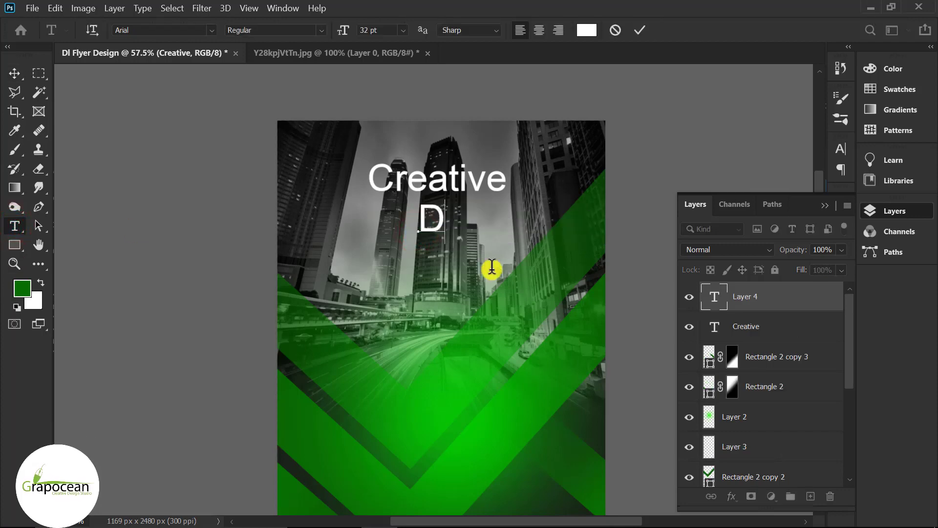
text(esign)
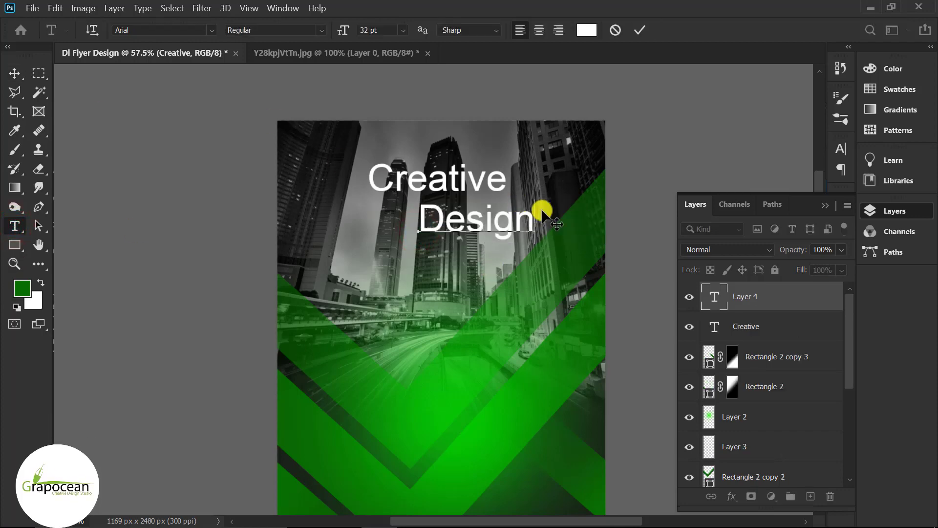
Step: Format the "Design" text as Arial Bold in all caps
key(ctrl+a)
click(318, 31)
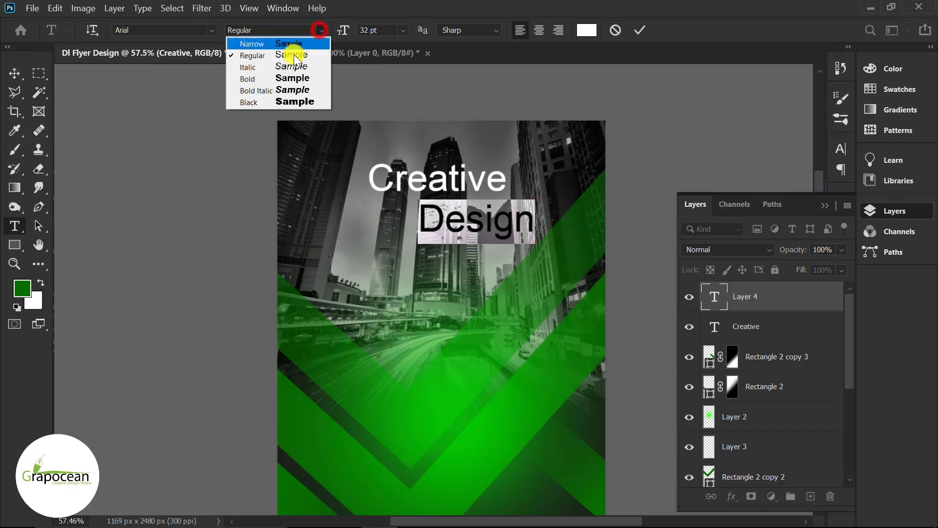
click(288, 80)
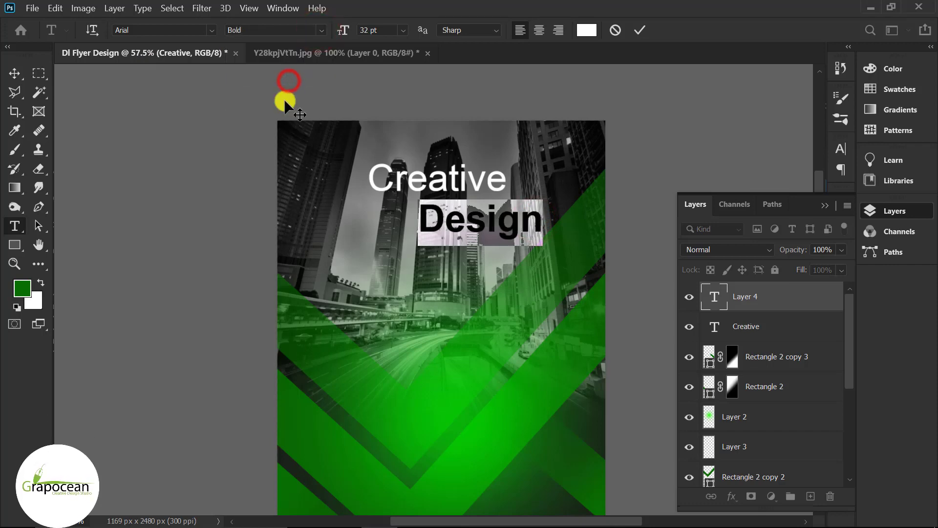
click(824, 205)
click(841, 198)
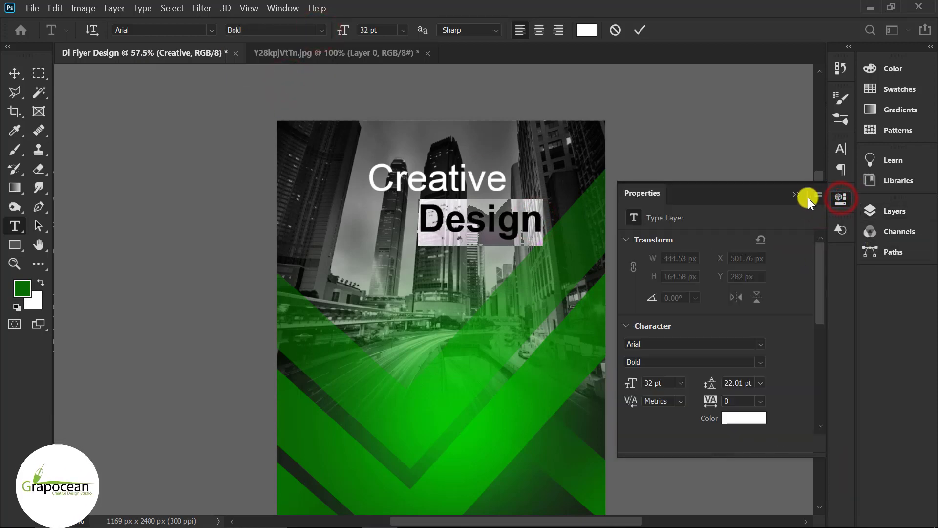
click(796, 195)
click(841, 149)
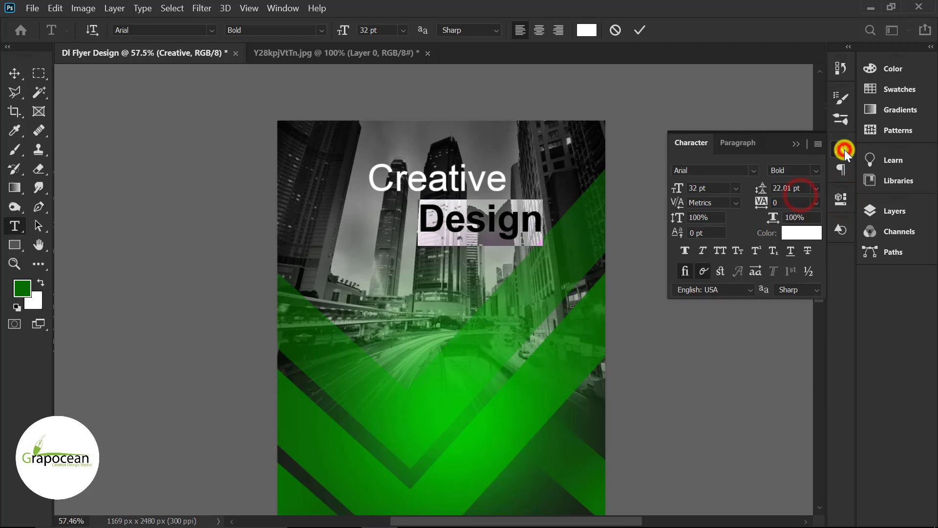
click(721, 252)
Step: Move the "DESIGN" text so its left edge lines up directly beneath "Creative"
click(22, 76)
drag(519, 236, 459, 227)
scroll(443, 229, down, 1)
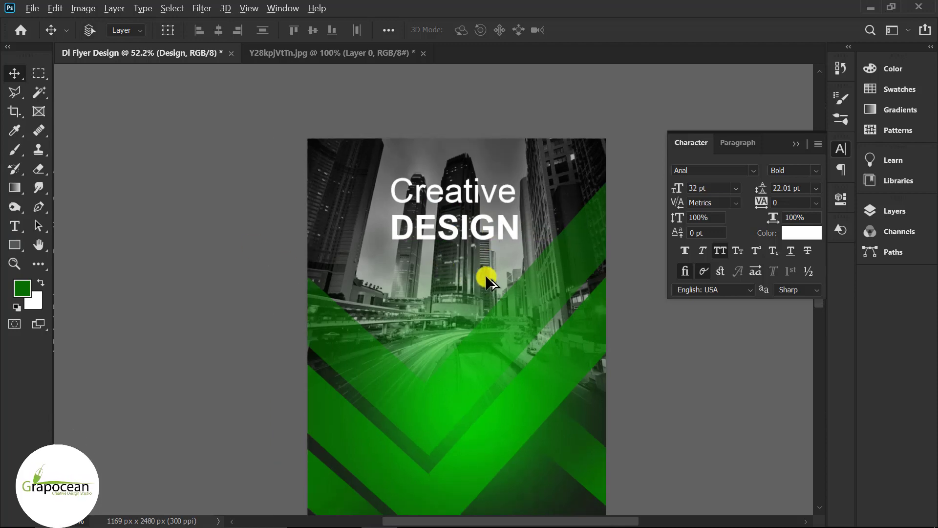
Step: Add a separate "AGENCY" text line just below "DESIGN"
scroll(499, 288, down, 3)
scroll(420, 192, up, 2)
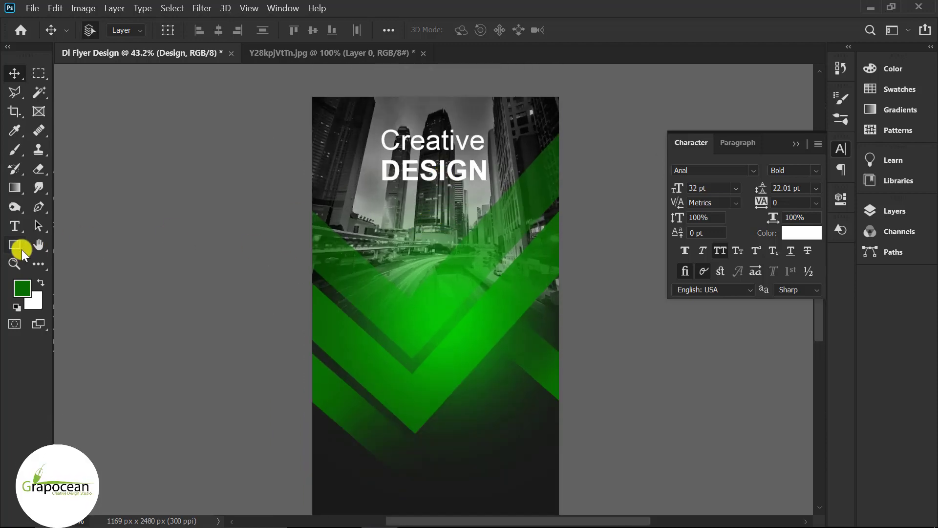
click(16, 228)
scroll(501, 356, up, 2)
click(387, 167)
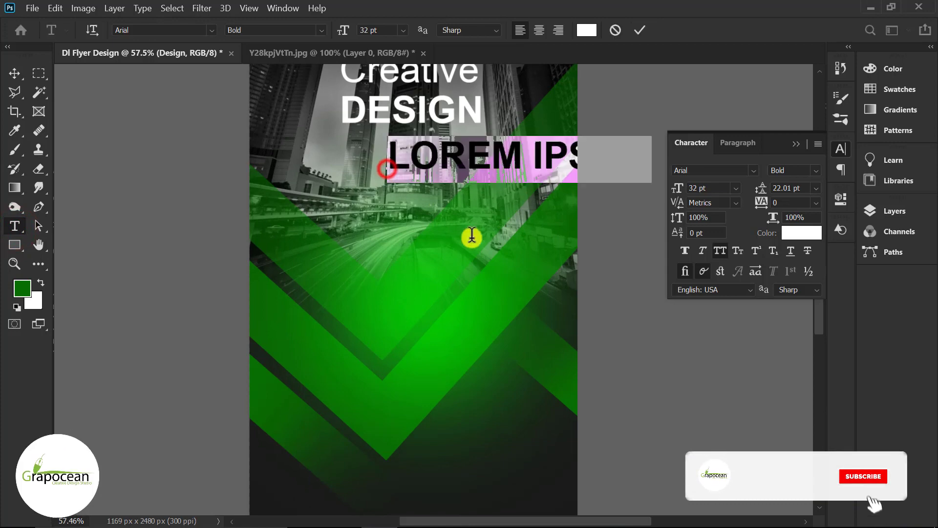
key(BackSpace)
text(A)
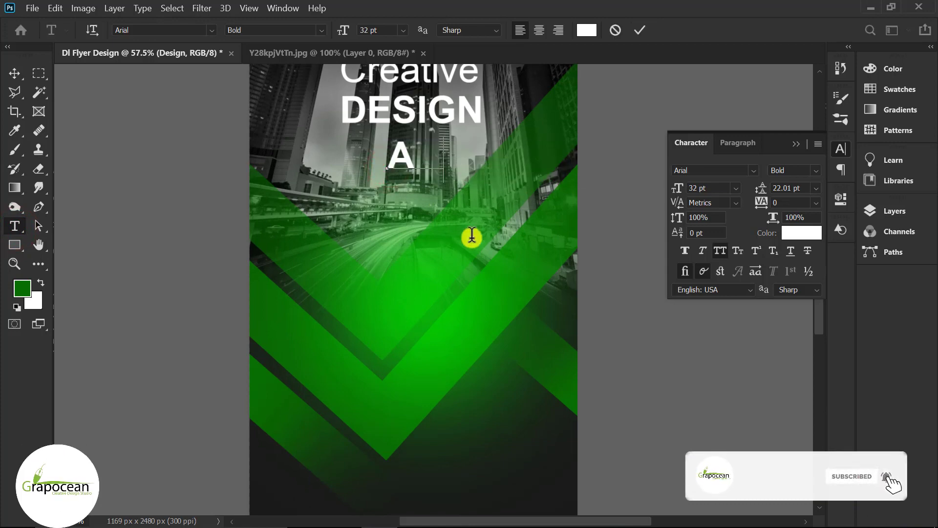
text(GENCY)
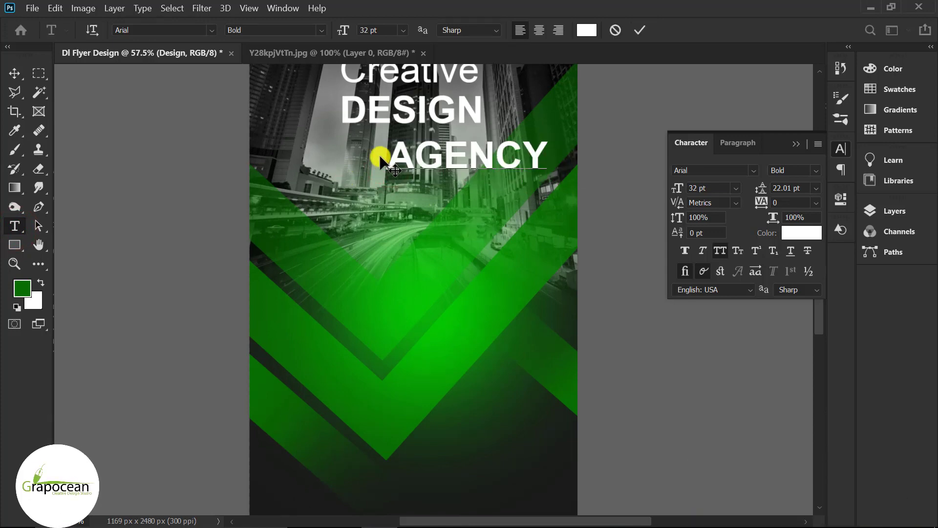
Step: Set the "AGENCY" text to Arial Regular and move it left so it sits beneath "DESIGN"
key(ctrl+a)
click(321, 30)
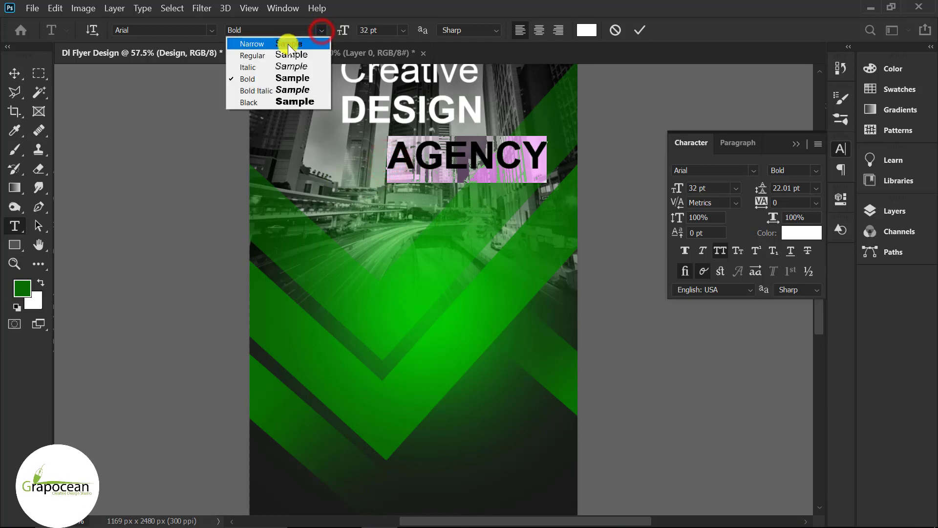
click(272, 55)
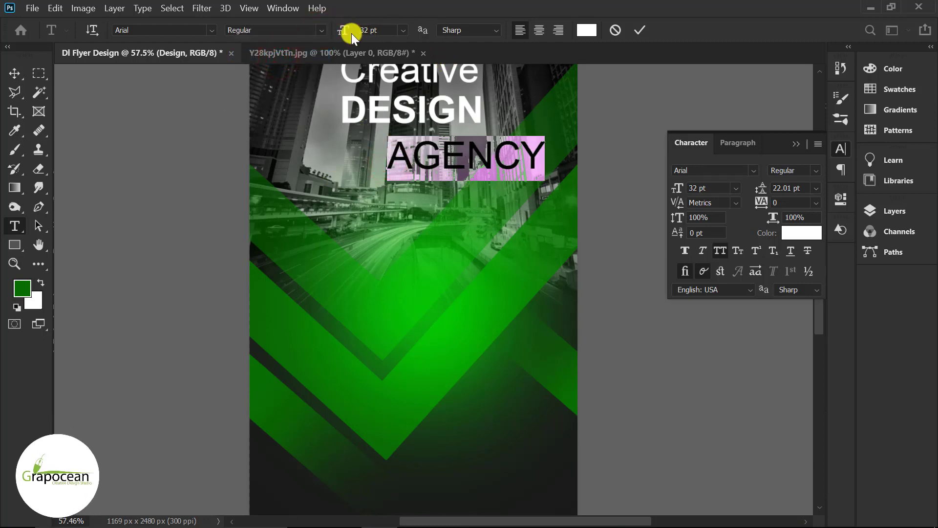
click(15, 74)
drag(478, 151, 421, 156)
scroll(441, 226, up, 3)
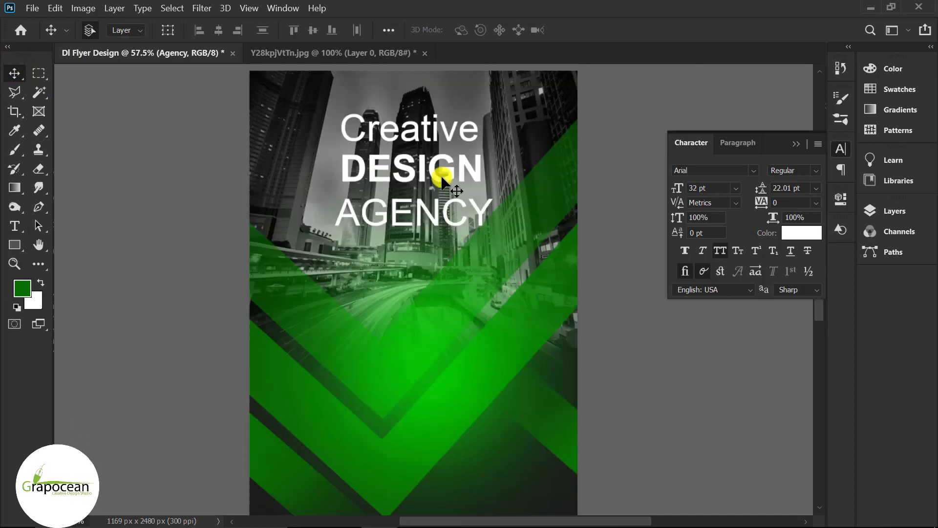
Step: Raise the opacity of the Color Fill 2 layer to 70% to darken the city photo
click(796, 144)
click(894, 210)
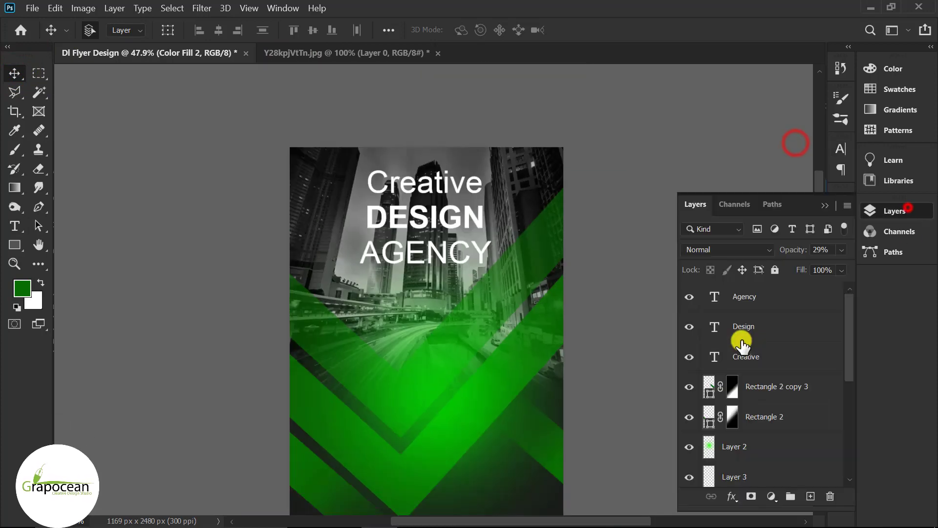
scroll(737, 339, down, 3)
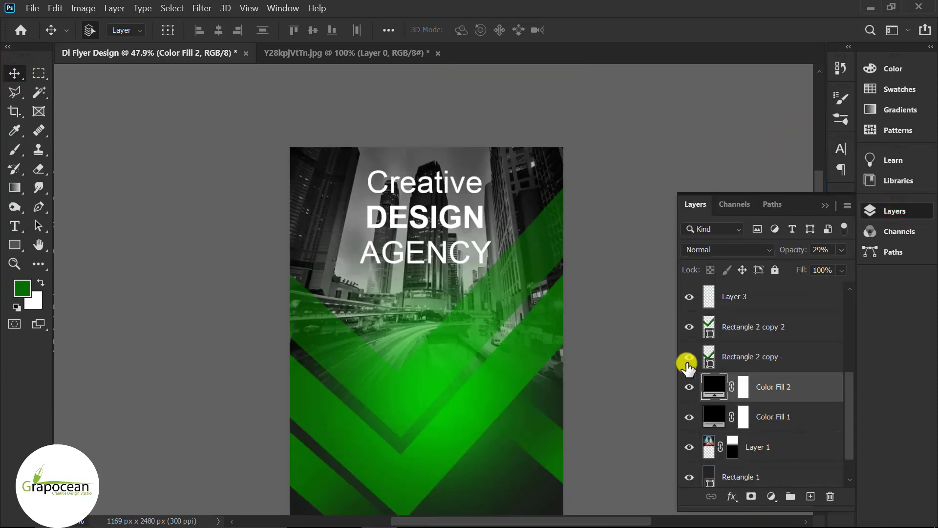
click(690, 386)
click(691, 385)
click(814, 386)
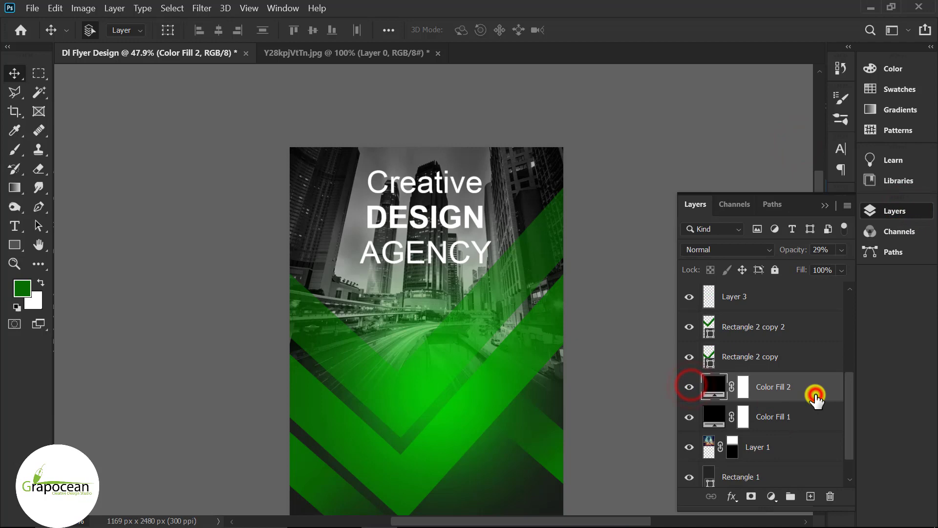
click(839, 249)
click(820, 265)
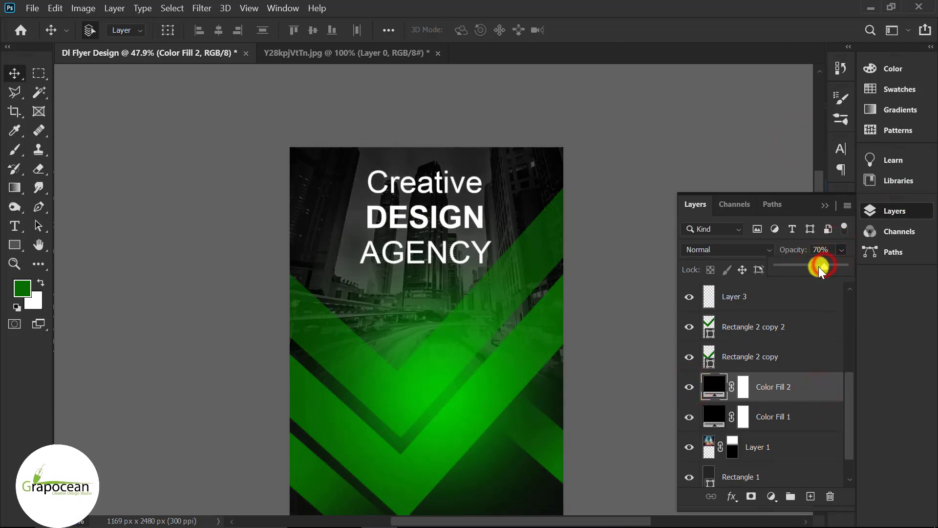
click(825, 204)
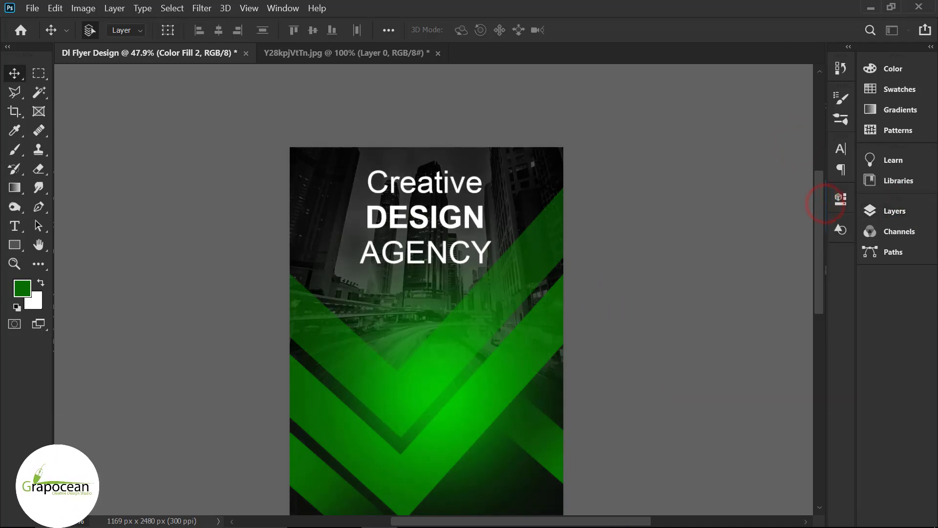
Step: Enlarge the "DESIGN" text to 47 pt, then move "AGENCY" down and center "DESIGN" between the other two title lines
click(14, 226)
drag(481, 215, 264, 205)
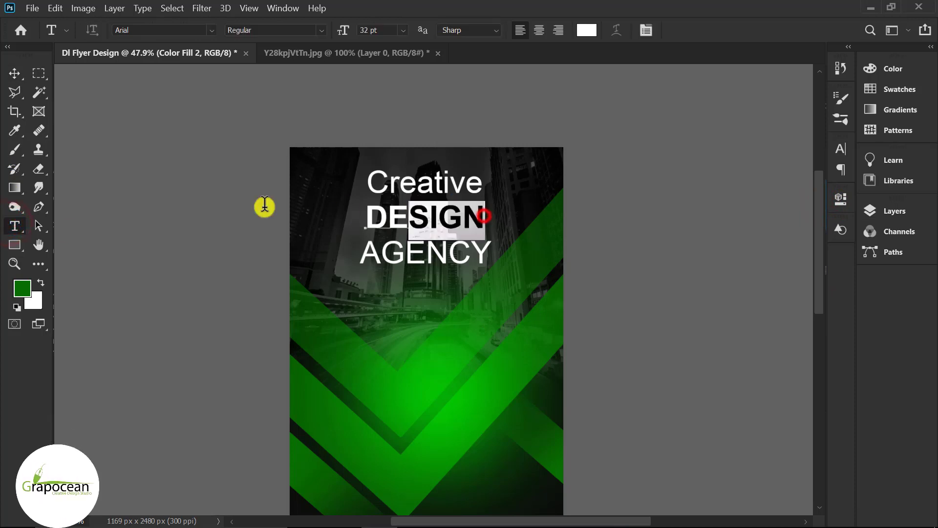
drag(344, 32, 346, 28)
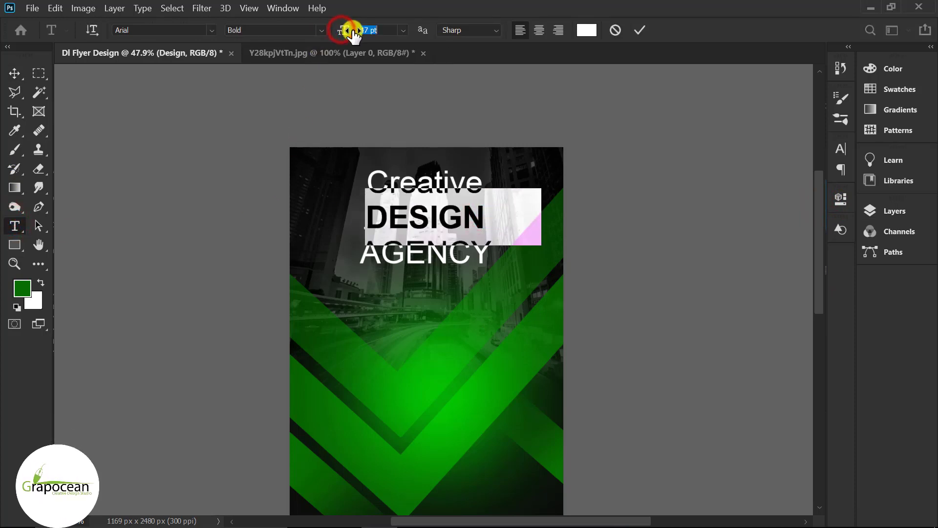
click(14, 73)
drag(433, 265, 429, 261)
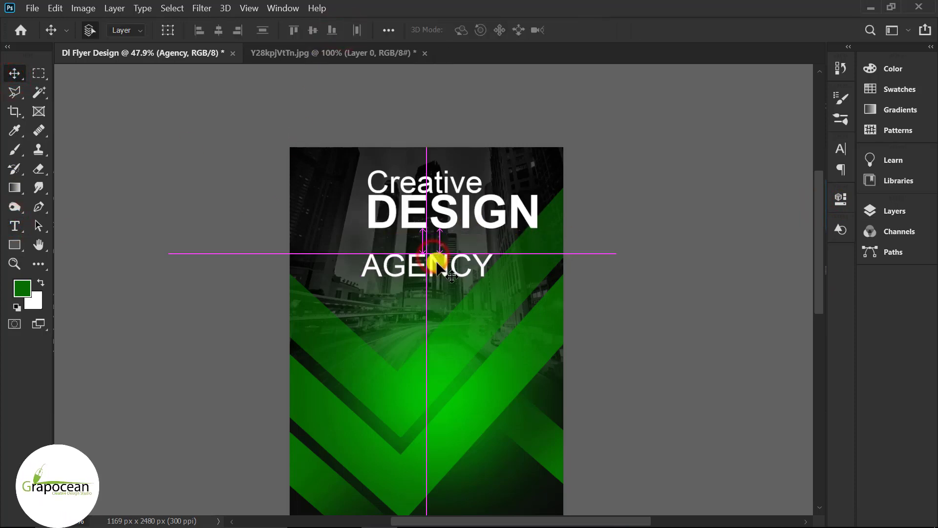
drag(450, 214, 423, 222)
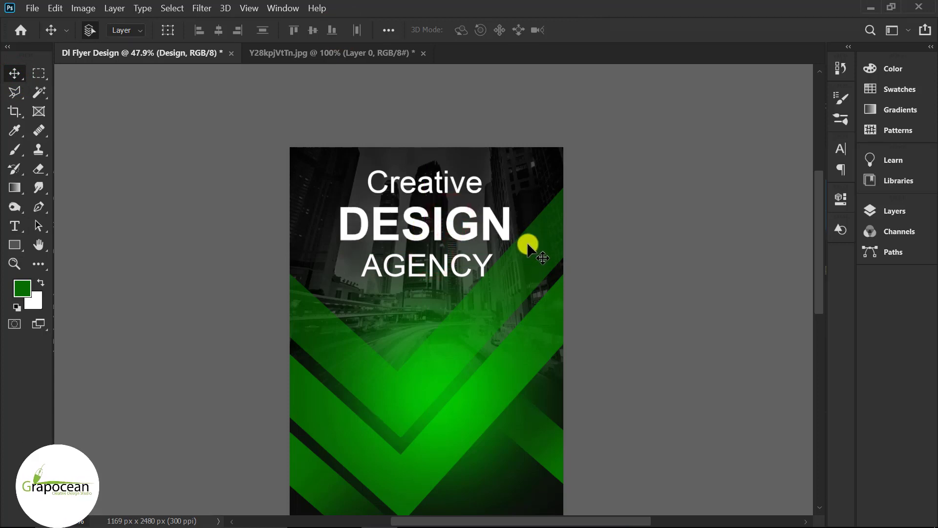
Step: Color the "DESIGN" text green (019100) and move "AGENCY" slightly up toward it
click(15, 226)
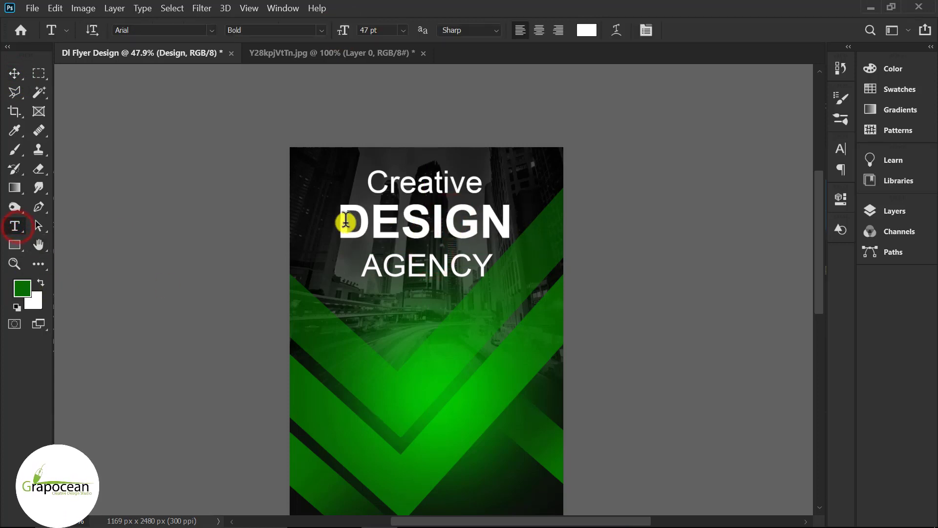
drag(346, 223, 625, 223)
click(587, 30)
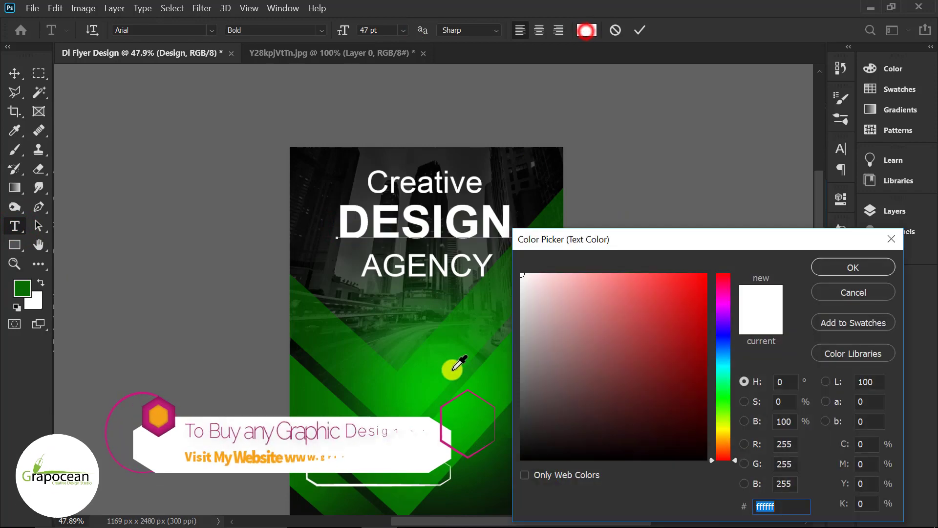
click(440, 370)
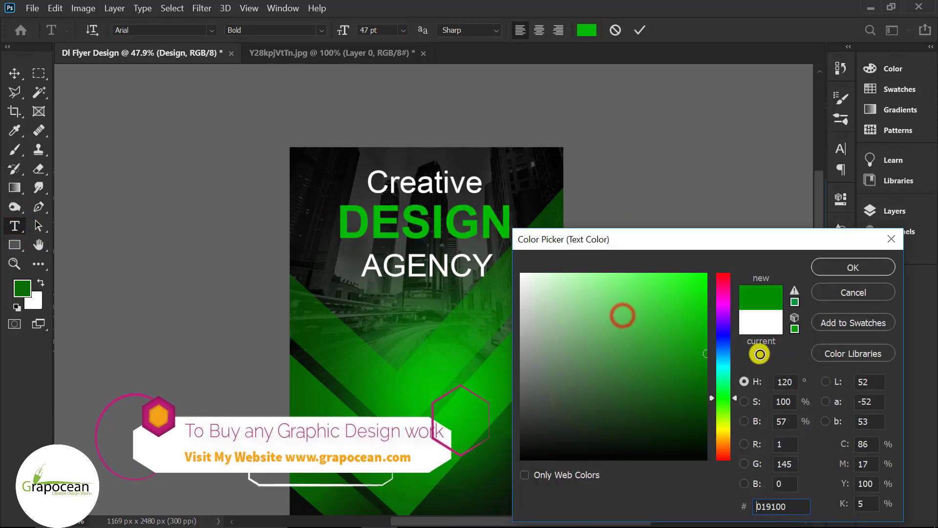
click(876, 267)
click(14, 74)
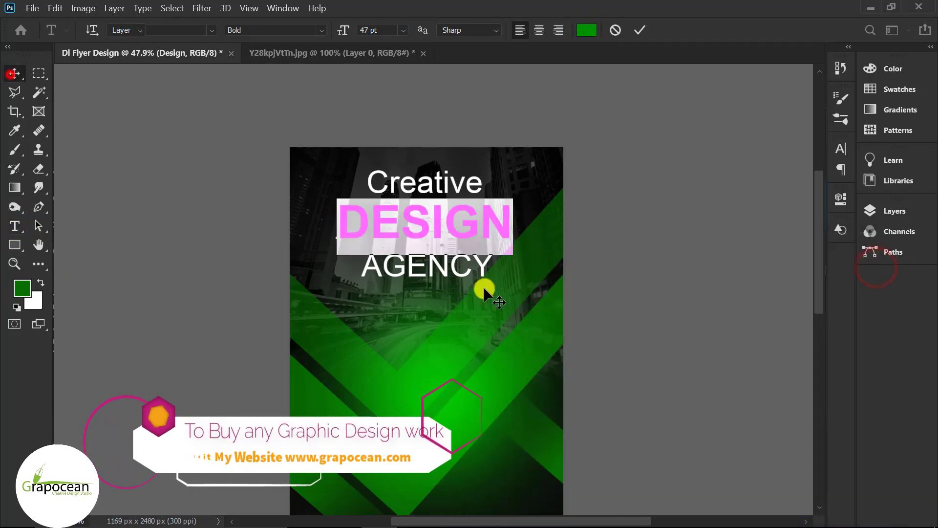
click(444, 269)
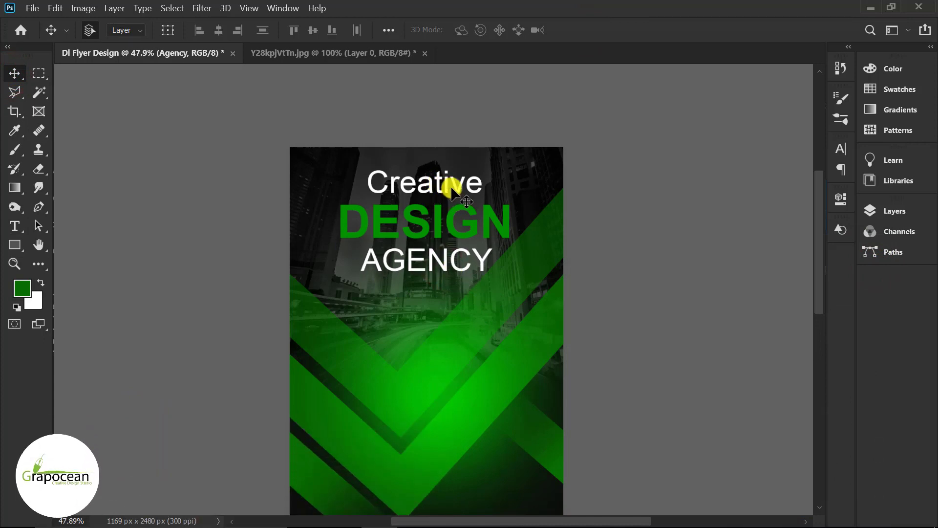
Step: Add the text "OUR SERVICE" on the dark area below the green V shape
scroll(476, 411, down, 3)
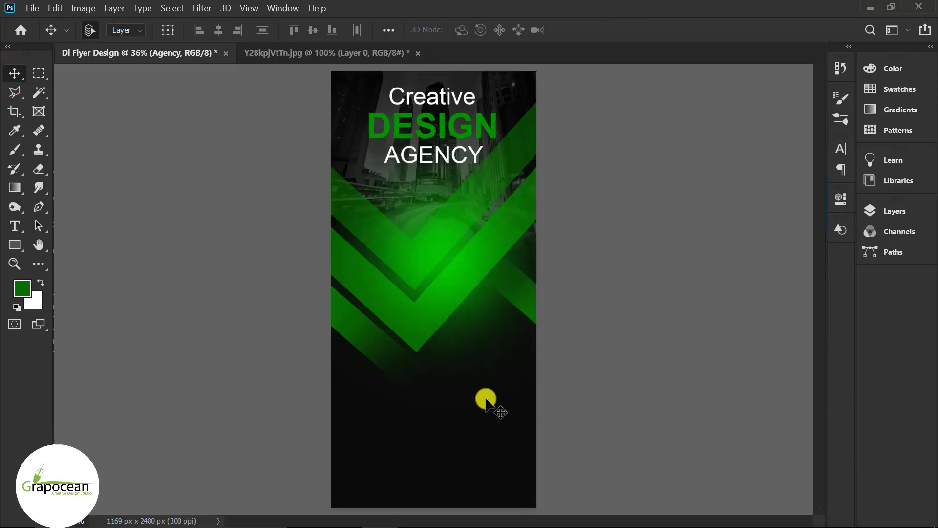
scroll(486, 401, up, 3)
scroll(476, 394, down, 2)
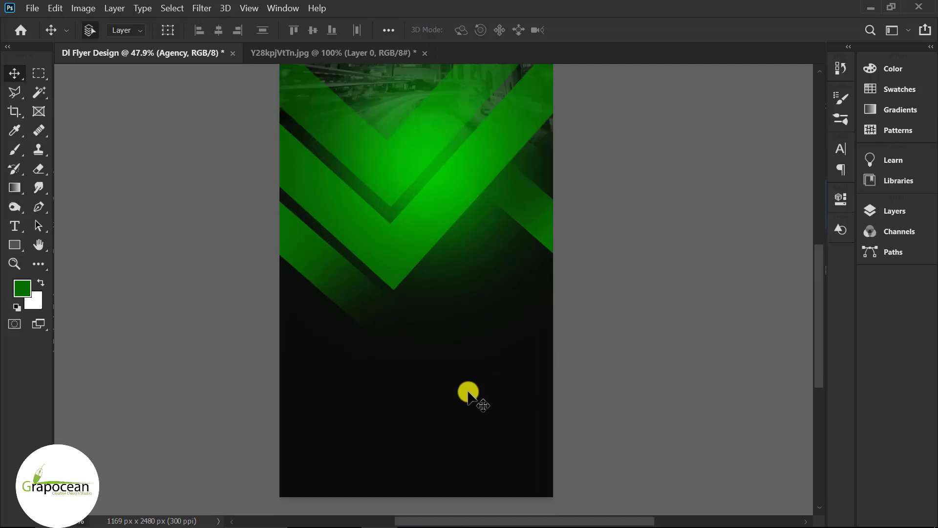
scroll(451, 385, up, 2)
click(14, 226)
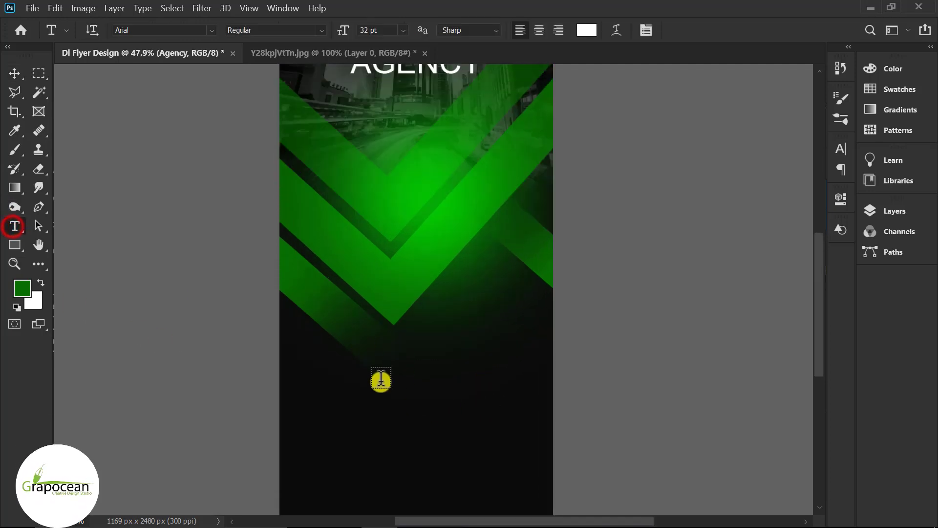
click(401, 370)
text(OUR SERV)
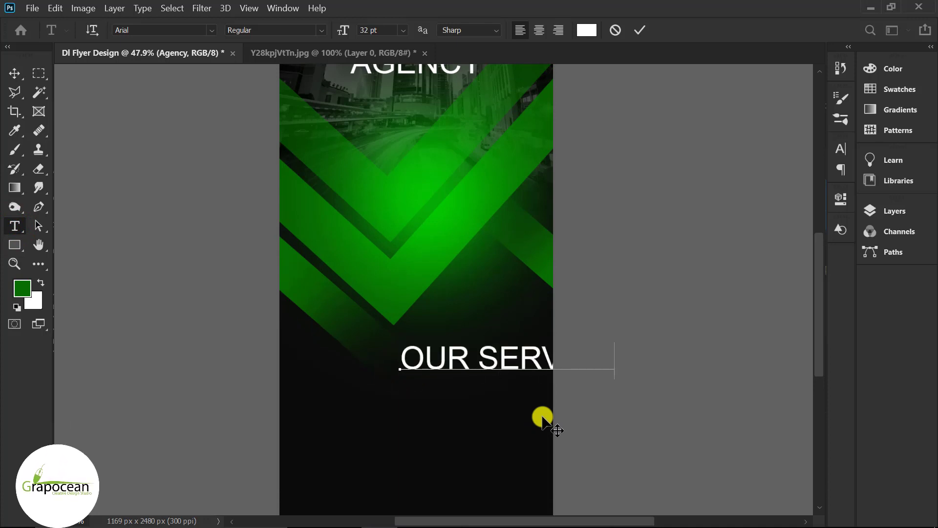
Step: Format "OUR SERVICE" as Agency FB Bold at 16 pt and move it slightly left and up
drag(402, 361, 739, 367)
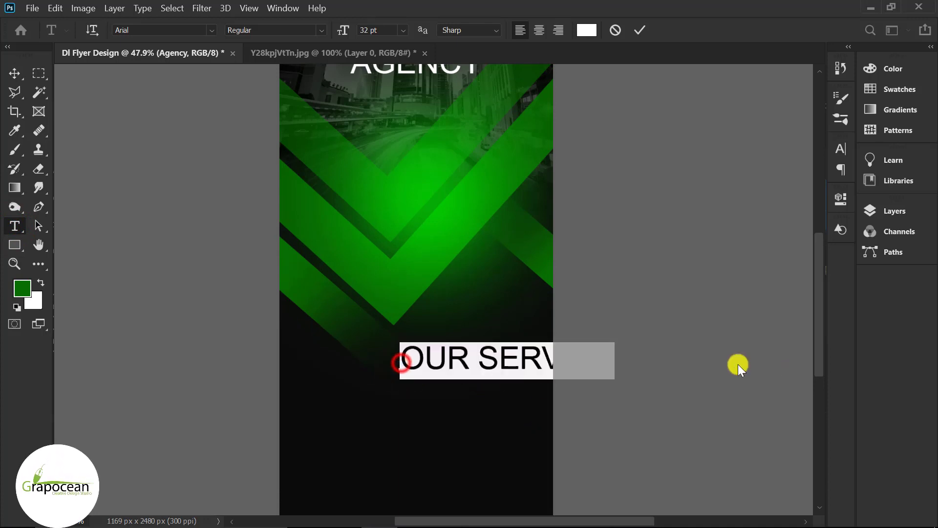
drag(330, 22, 202, 24)
click(209, 27)
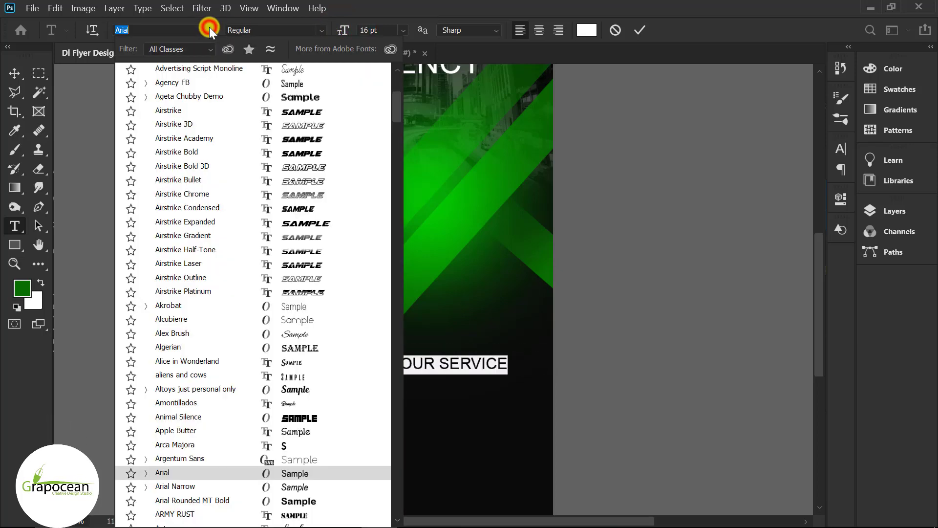
click(230, 82)
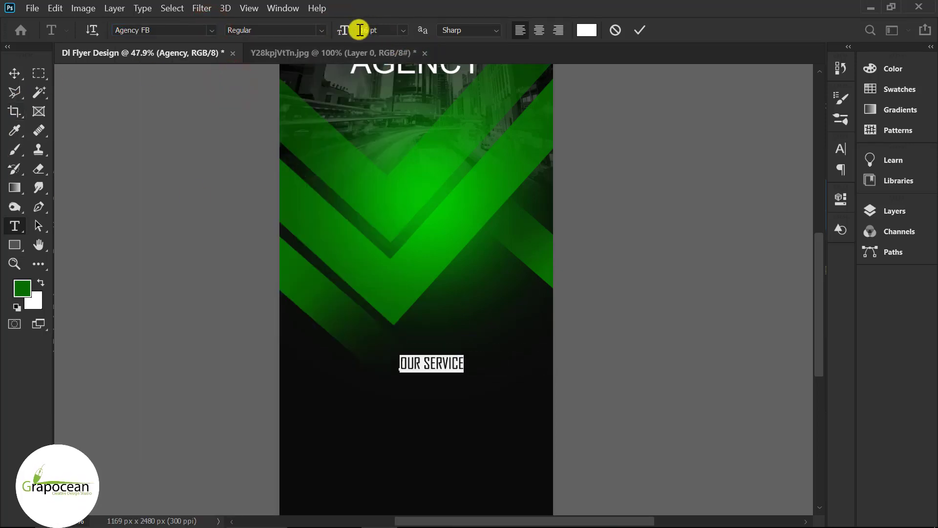
click(321, 30)
click(299, 55)
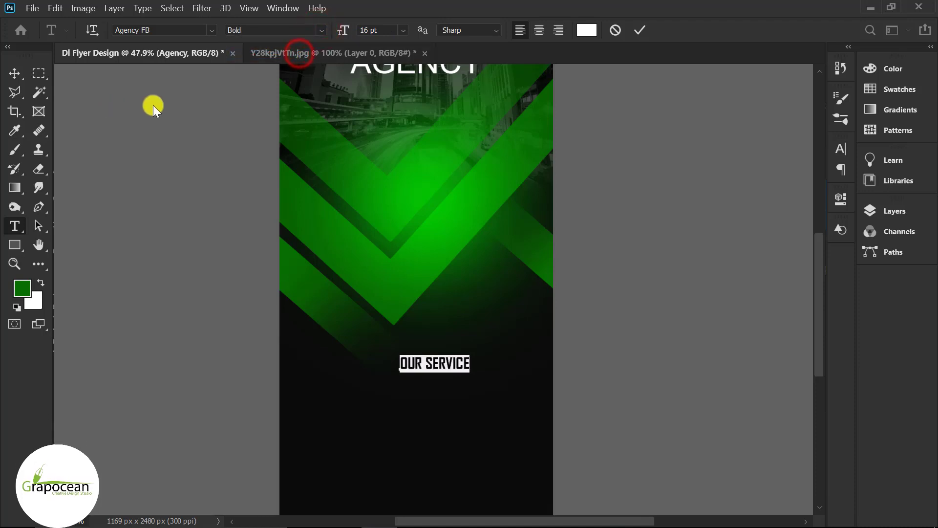
click(13, 70)
drag(446, 361, 434, 356)
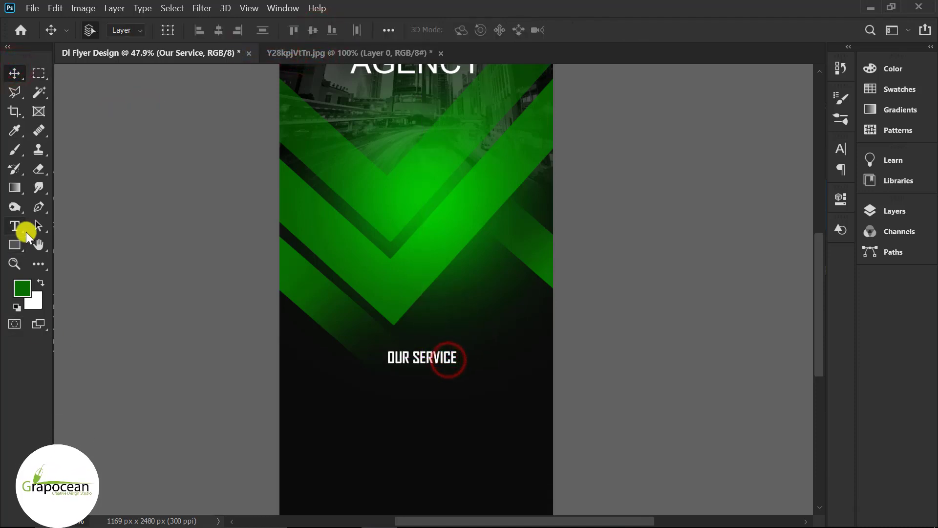
Step: Color only the word "SERVICE" bright green (03bf02), sampled from the glow on the flyer
click(15, 226)
double_click(414, 358)
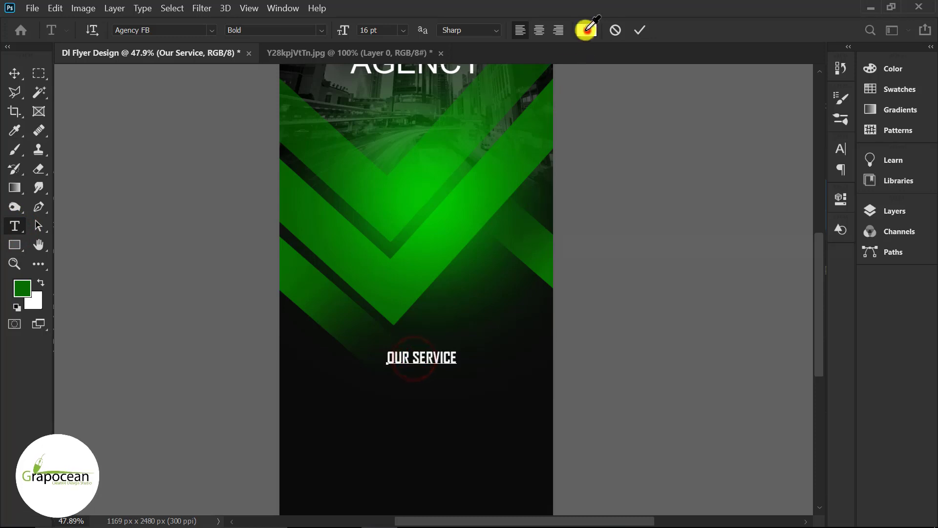
click(587, 29)
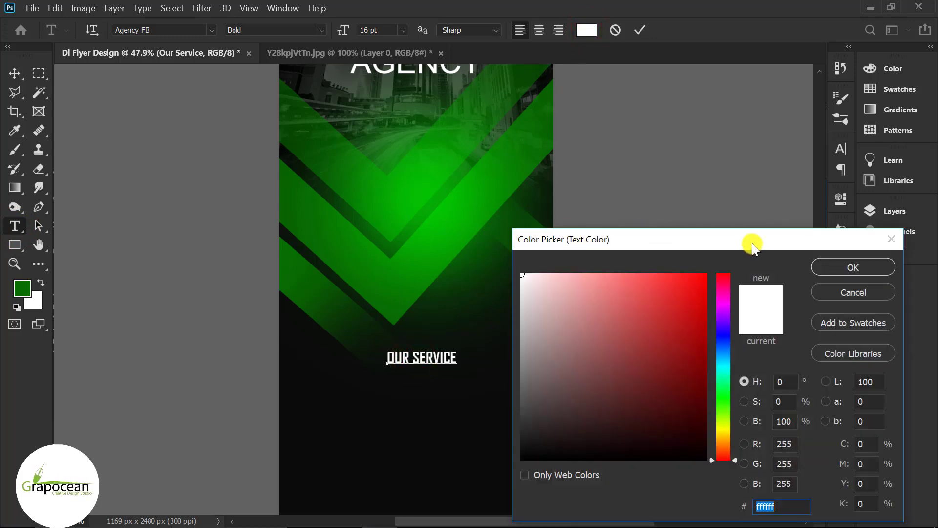
click(415, 190)
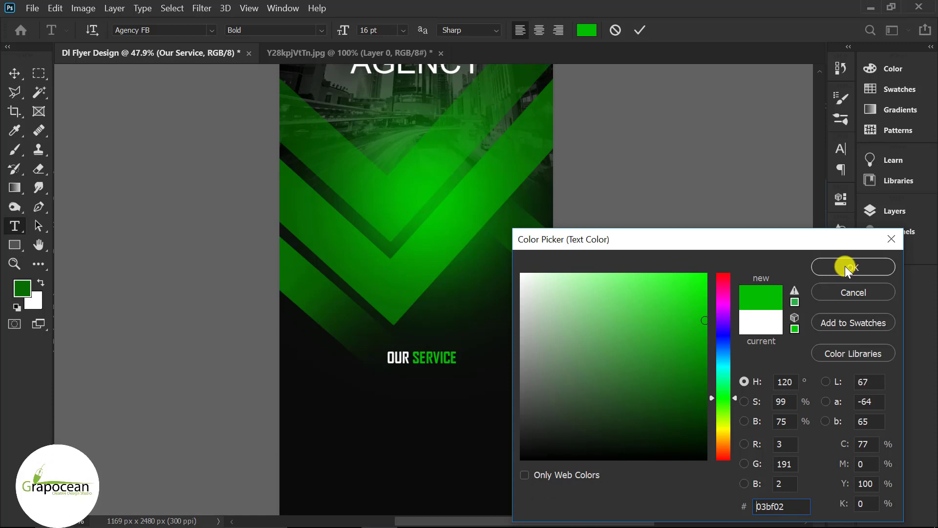
click(860, 272)
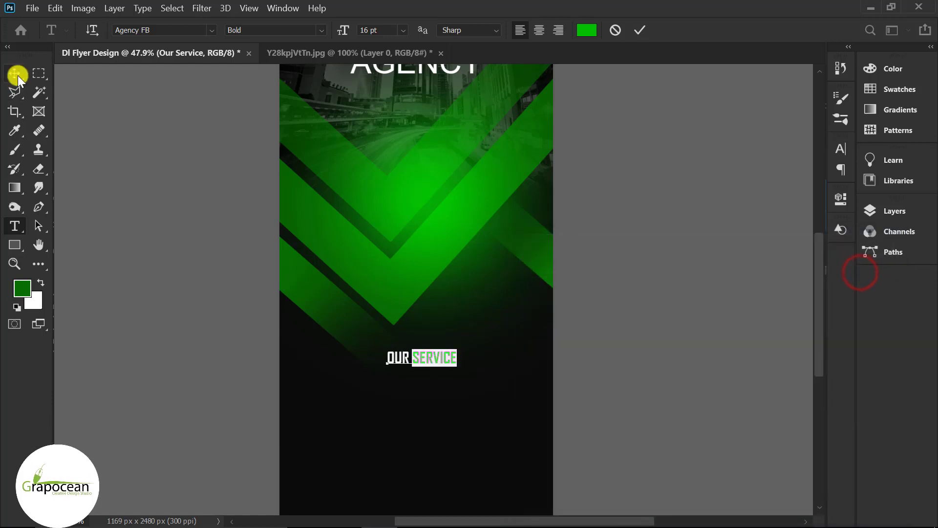
Step: Recolor the word "SERVICE" in a darker green (097503), sampled from the green V-shaped bar
click(584, 30)
click(316, 290)
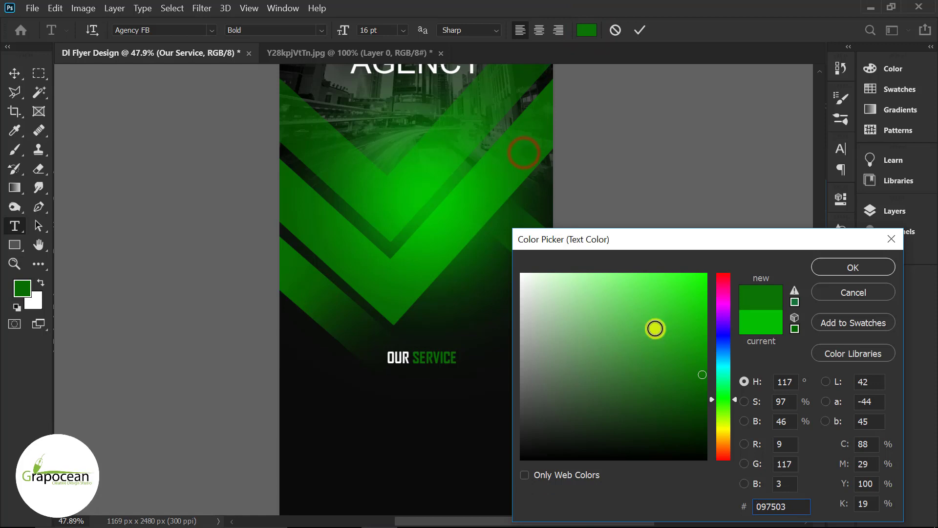
click(861, 267)
click(14, 72)
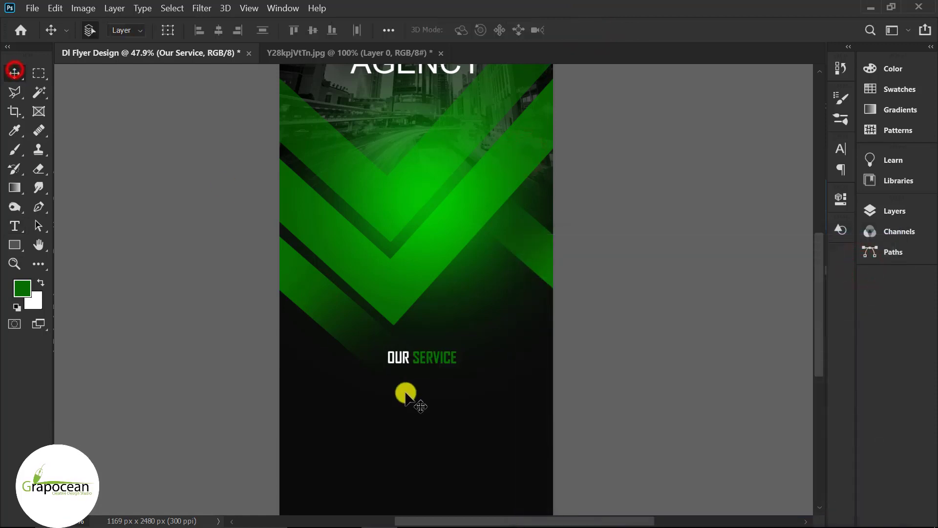
Step: Change the font of "OUR SERVICE" to Bebas Regular at 16 pt and move the text slightly left
scroll(430, 392, up, 3)
scroll(512, 386, down, 2)
scroll(511, 386, down, 3)
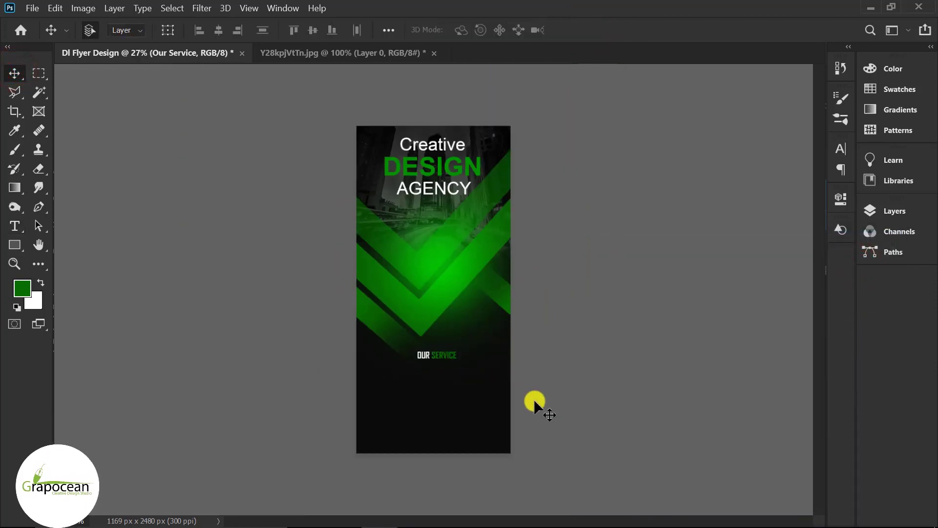
scroll(463, 413, up, 2)
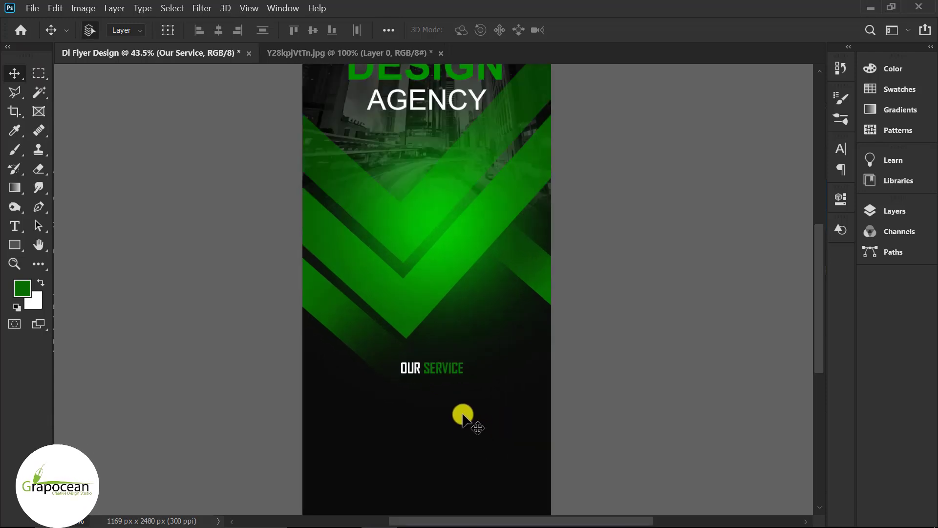
scroll(441, 366, down, 1)
scroll(442, 367, up, 1)
drag(434, 324, 620, 299)
click(12, 229)
click(174, 30)
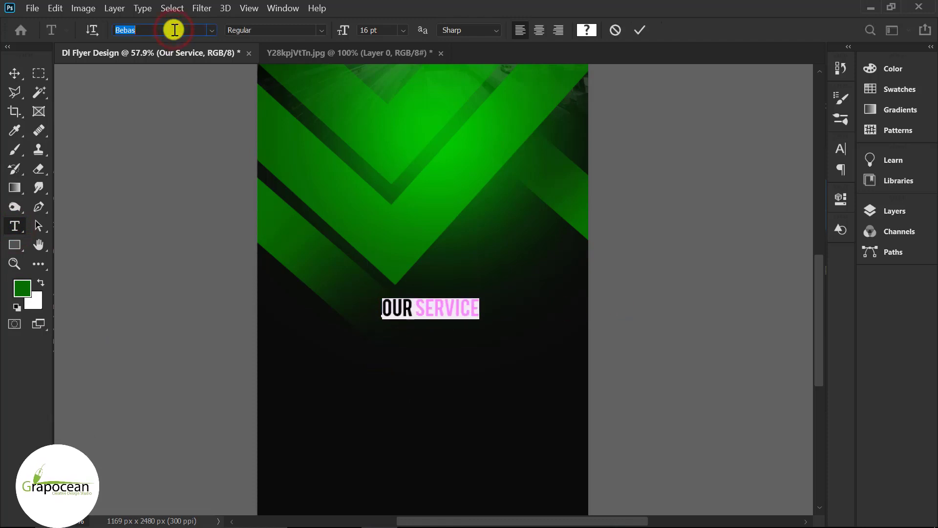
click(14, 73)
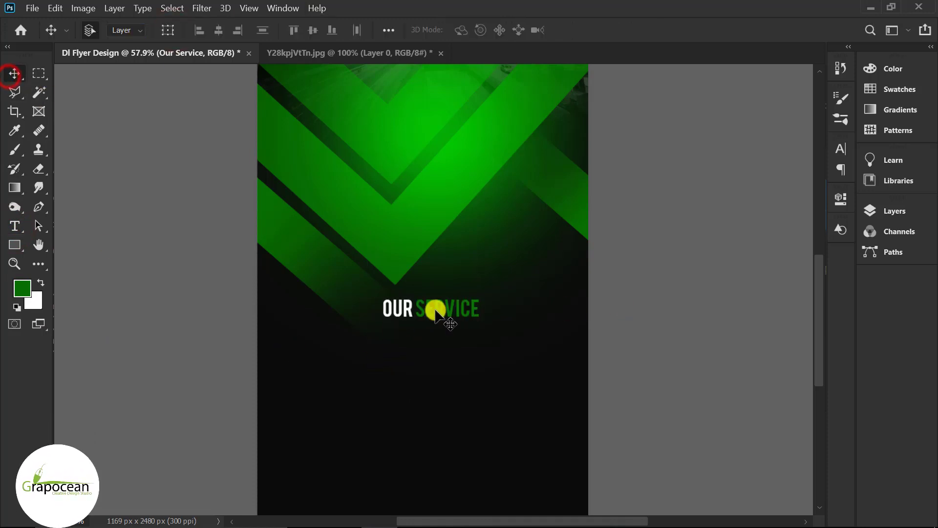
drag(439, 311, 438, 312)
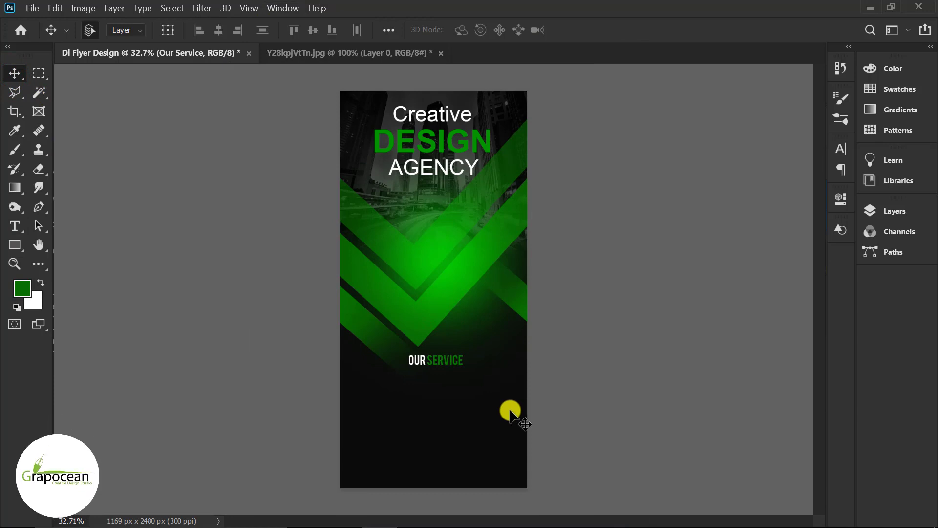
Step: Add a lorem ipsum paragraph text box spanning most of the dark area below "OUR SERVICE" and turn off All Caps
scroll(470, 402, up, 1)
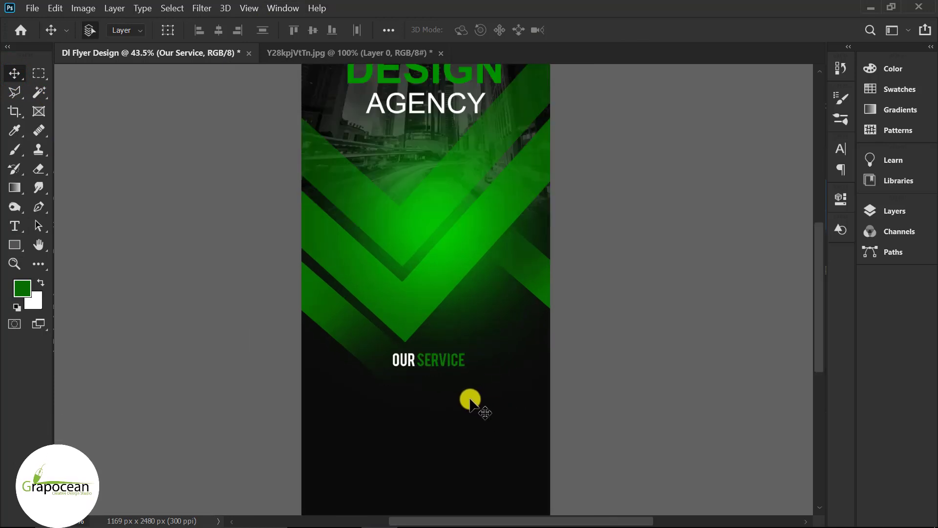
click(15, 226)
drag(319, 390, 531, 444)
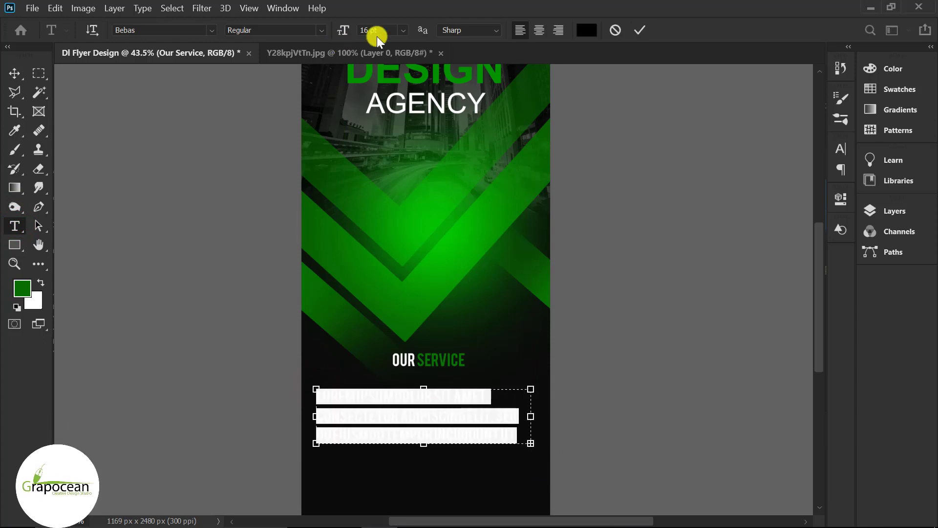
click(841, 151)
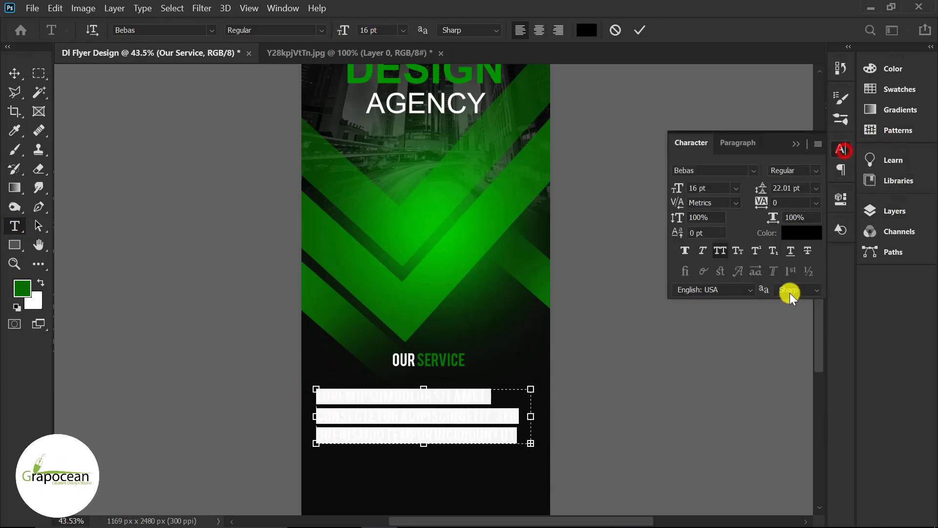
click(721, 252)
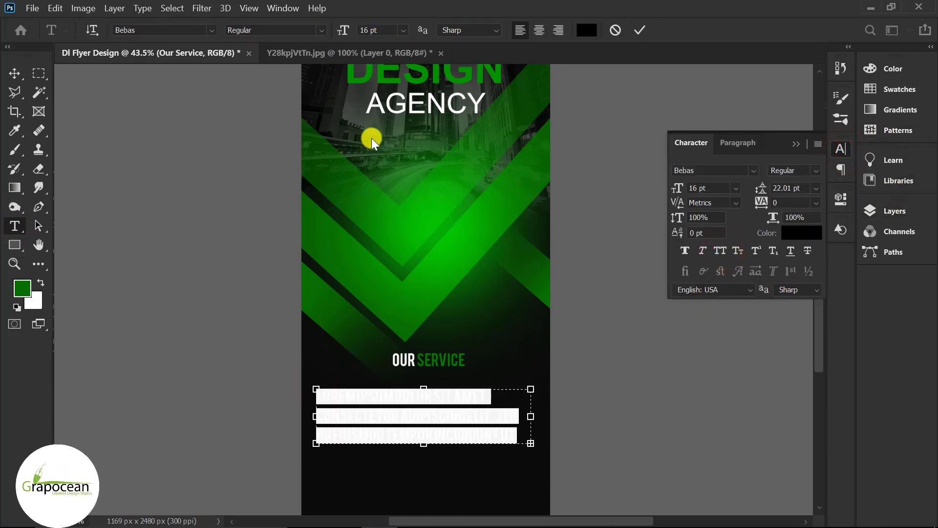
Step: Format the lorem ipsum paragraph as centered Open Sans Regular at 7 pt with 11.01 pt leading
click(212, 31)
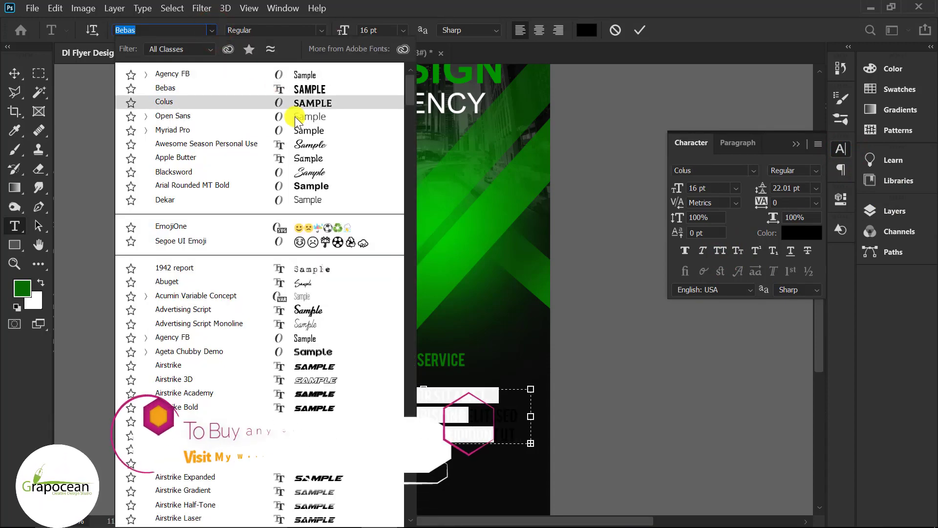
click(296, 120)
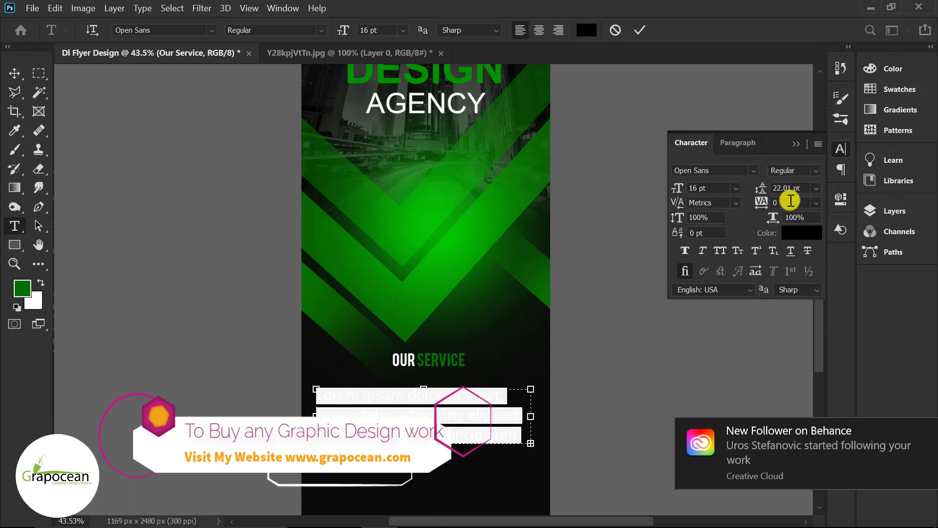
drag(672, 188, 667, 189)
drag(760, 188, 753, 189)
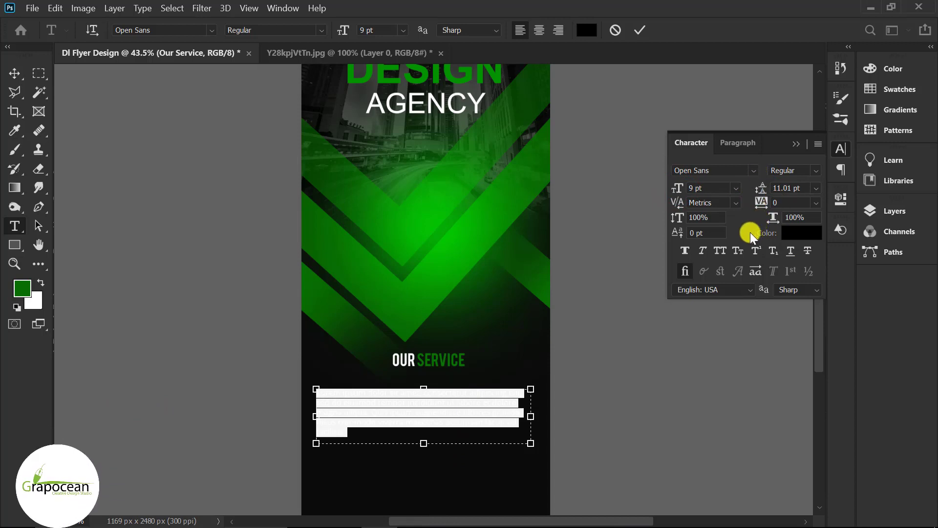
drag(683, 192, 681, 192)
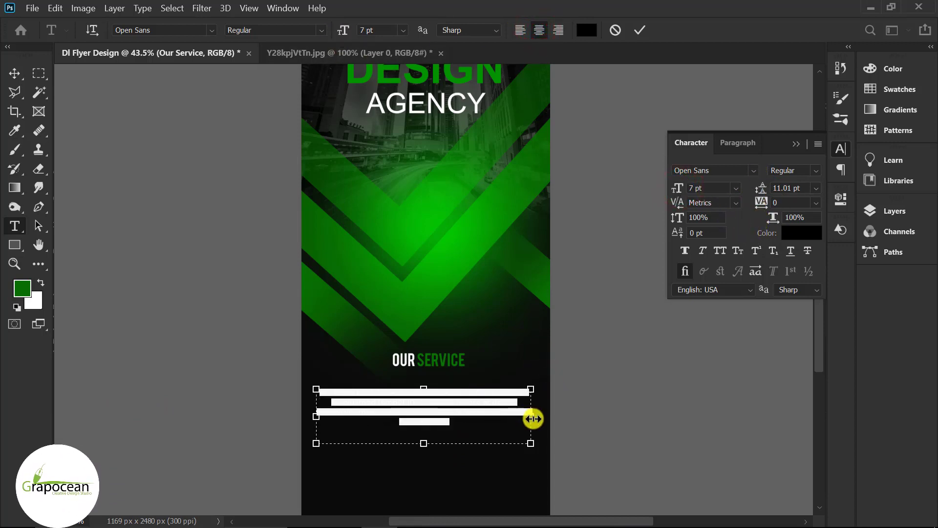
Step: Narrow the paragraph's text box to about 867 px wide and commit the text
drag(533, 419, 504, 419)
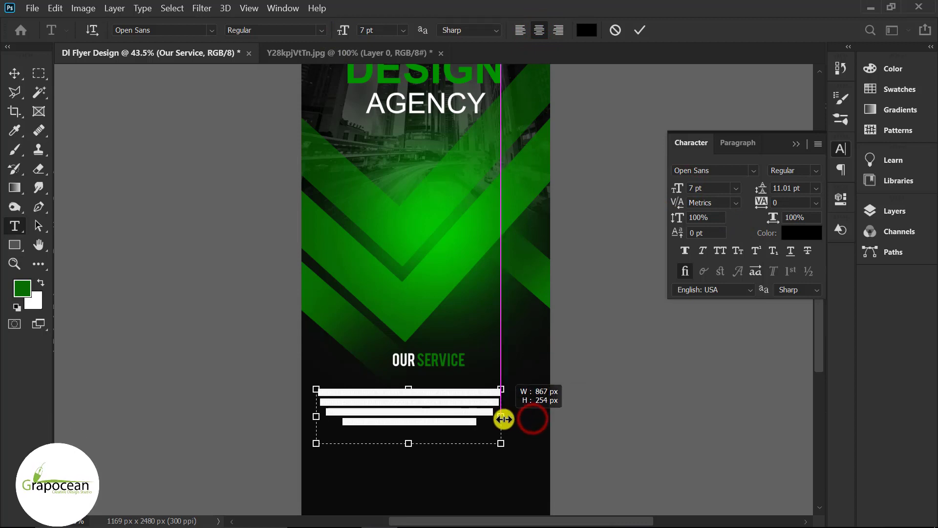
click(14, 75)
click(796, 143)
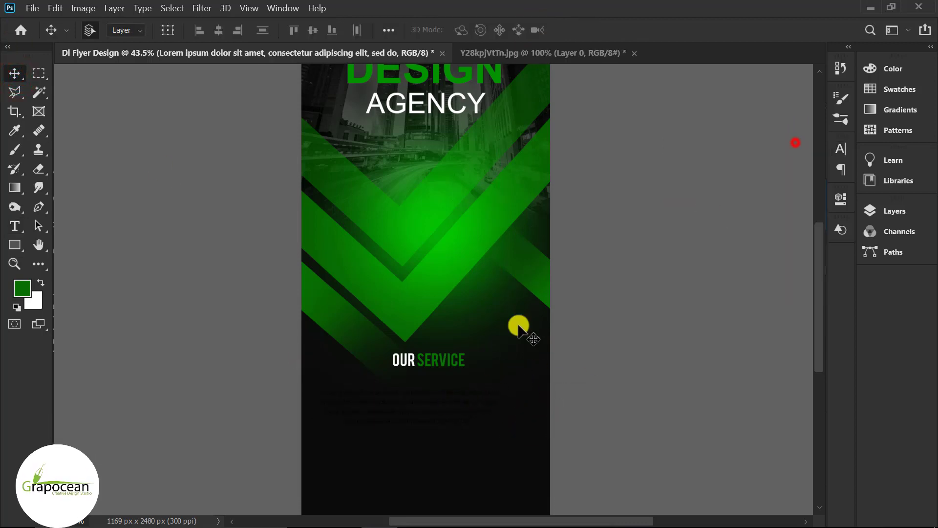
Step: Color the whole paragraph white and move it up and right so it sits centered beneath "OUR SERVICE"
click(15, 225)
scroll(482, 450, up, 1)
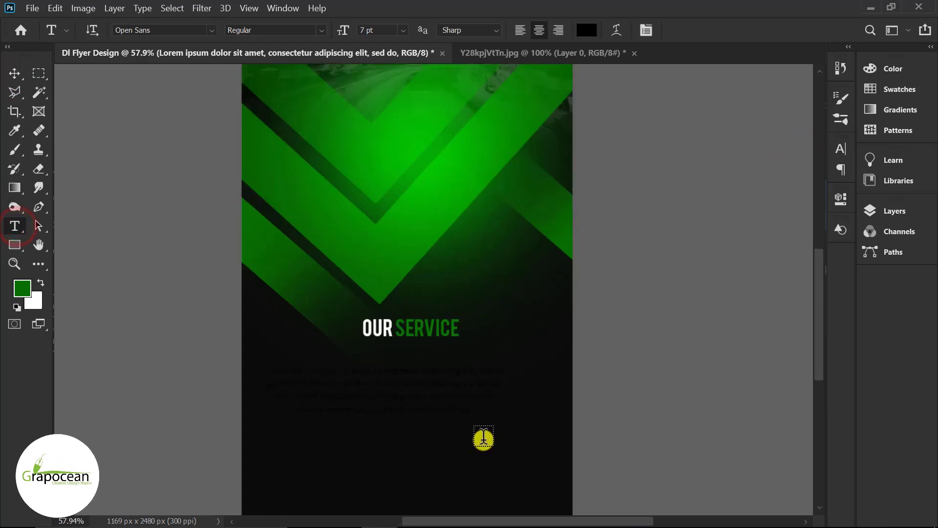
click(468, 413)
key(ctrl+a)
click(586, 29)
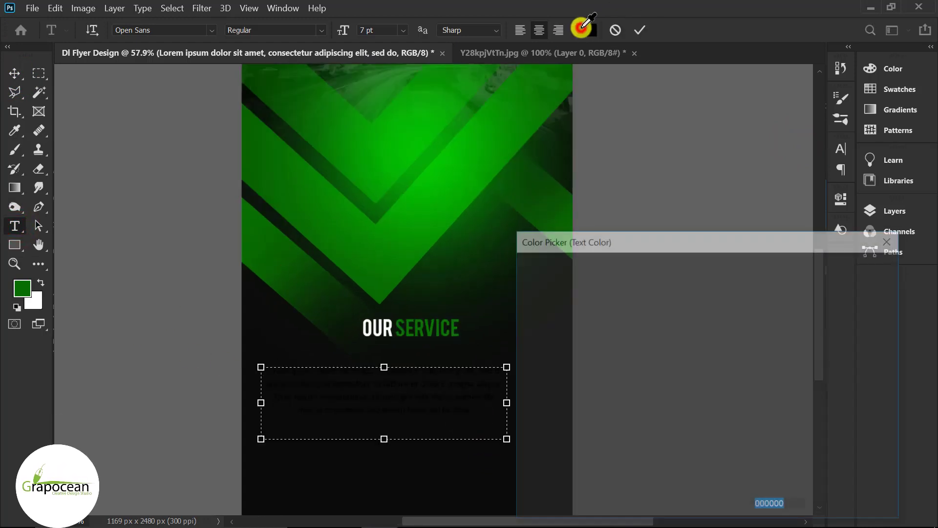
drag(602, 318, 499, 240)
click(855, 266)
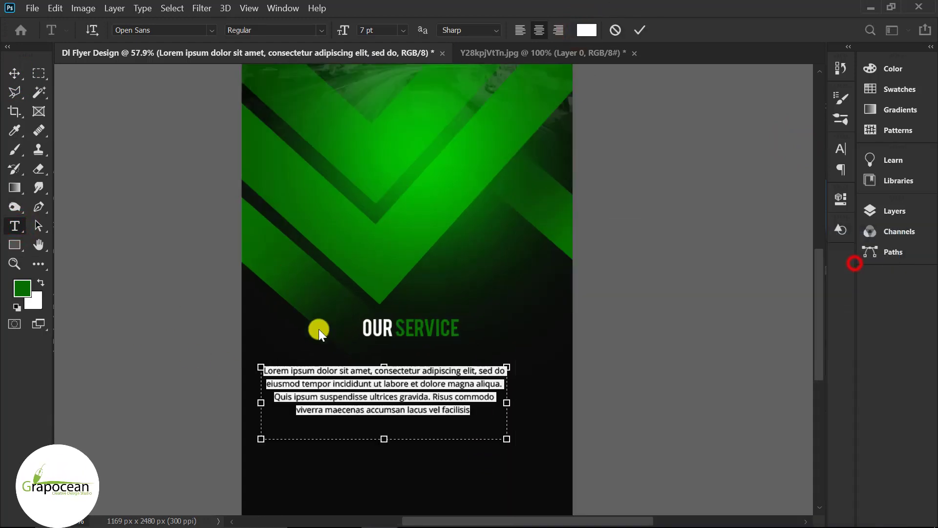
click(14, 74)
drag(417, 387, 440, 370)
Step: Delete the paragraph's last sentence, starting at "Risus commodo", so the text ends with "ultrices gravida."
scroll(524, 398, down, 2)
scroll(522, 397, down, 1)
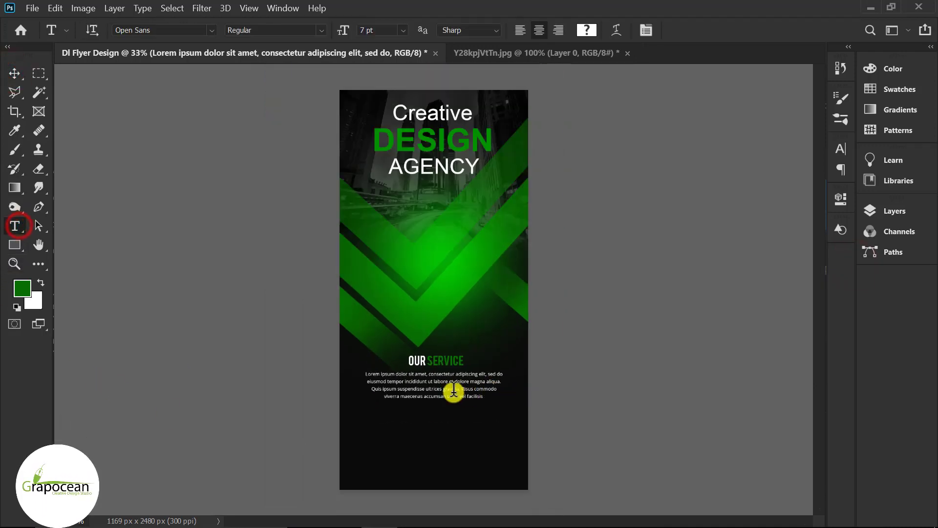
drag(462, 392, 534, 423)
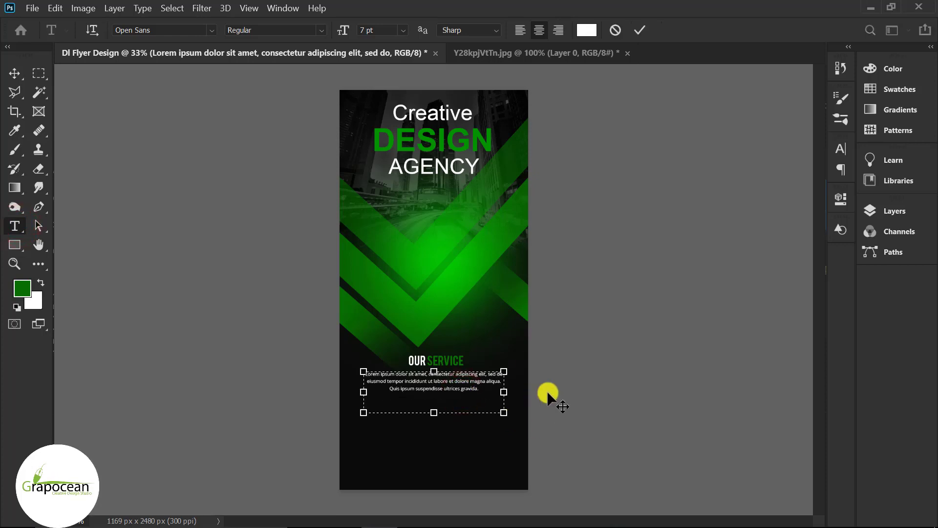
click(15, 74)
Step: Draw a green square shape of about 104 × 104 px below the left part of the paragraph
scroll(509, 434, up, 1)
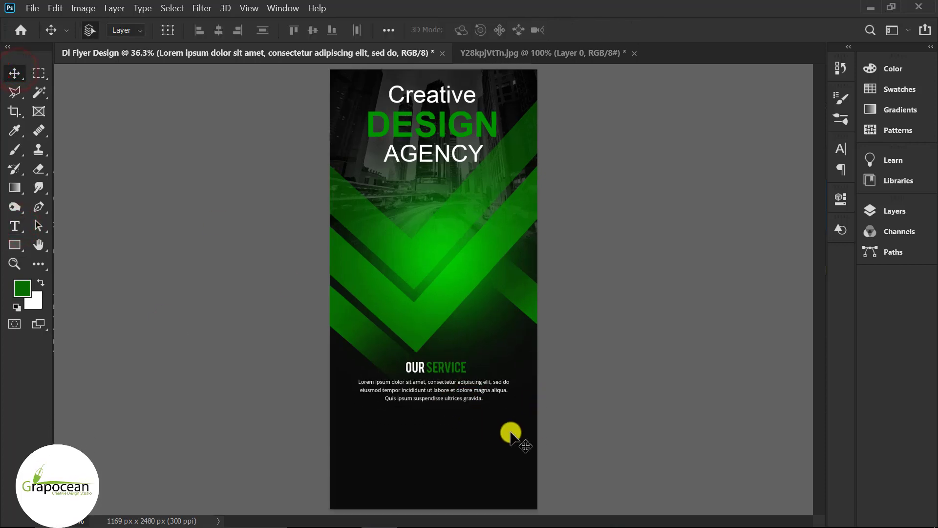
scroll(469, 442, up, 3)
scroll(426, 390, up, 3)
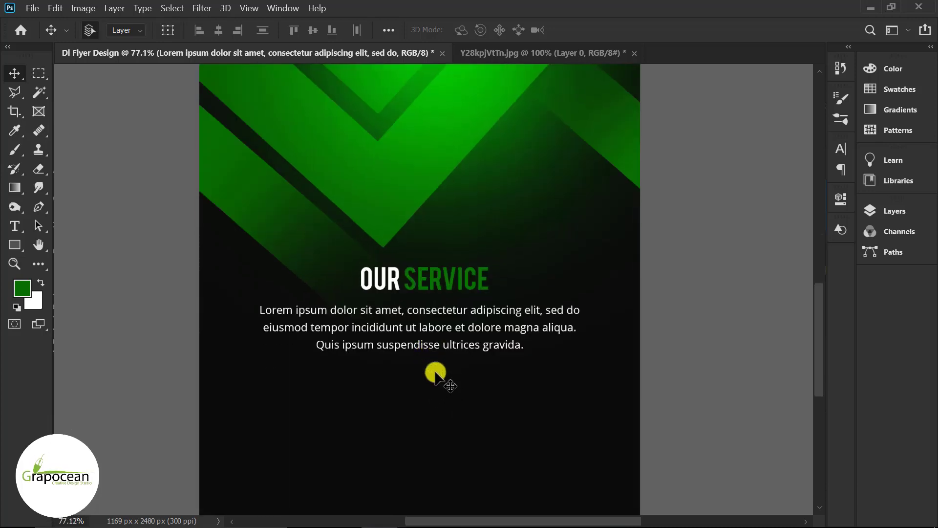
right_click(9, 243)
click(56, 242)
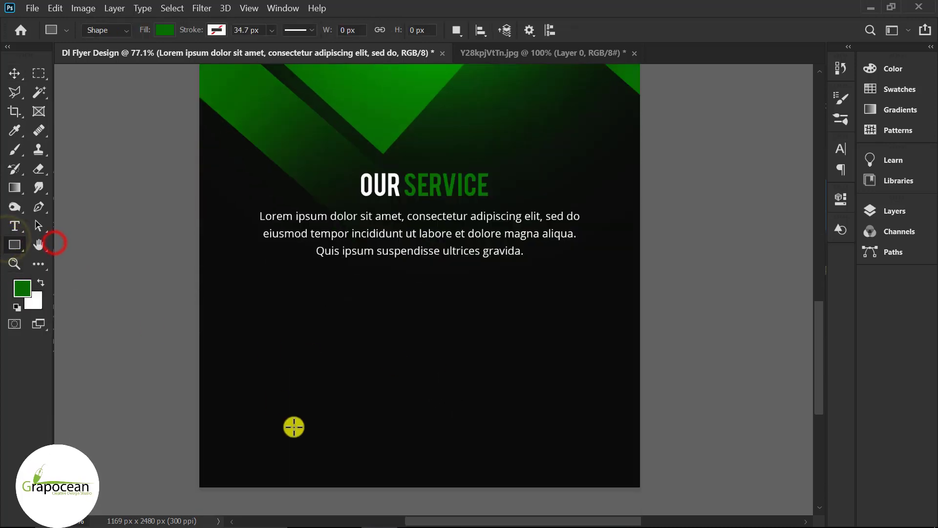
scroll(303, 423, up, 1)
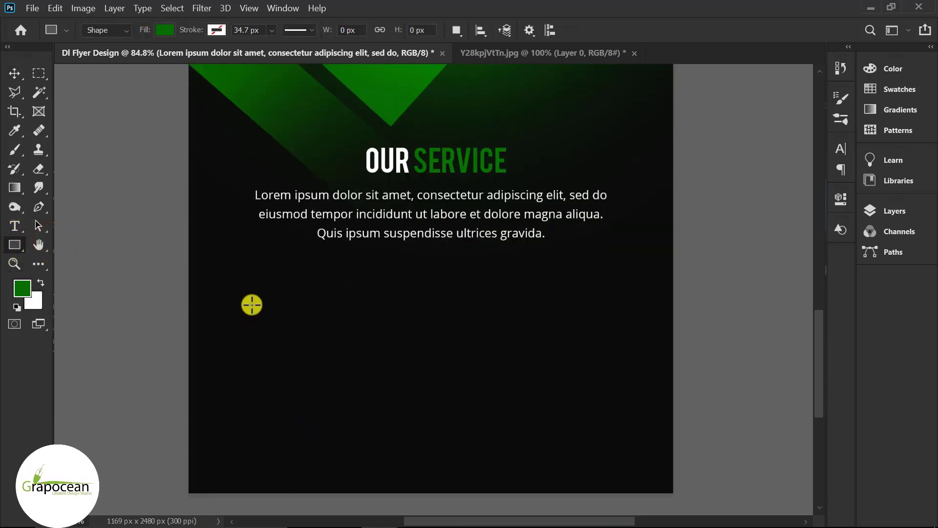
drag(291, 355, 294, 352)
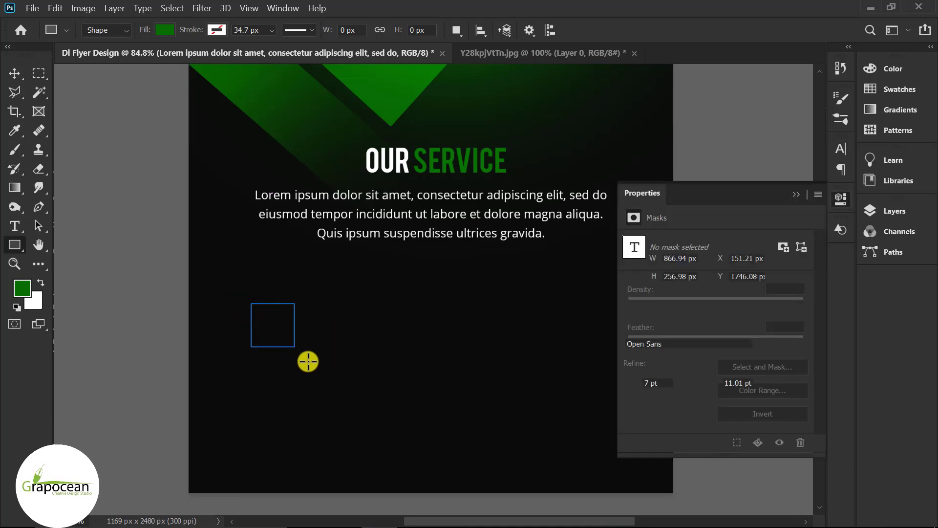
click(792, 198)
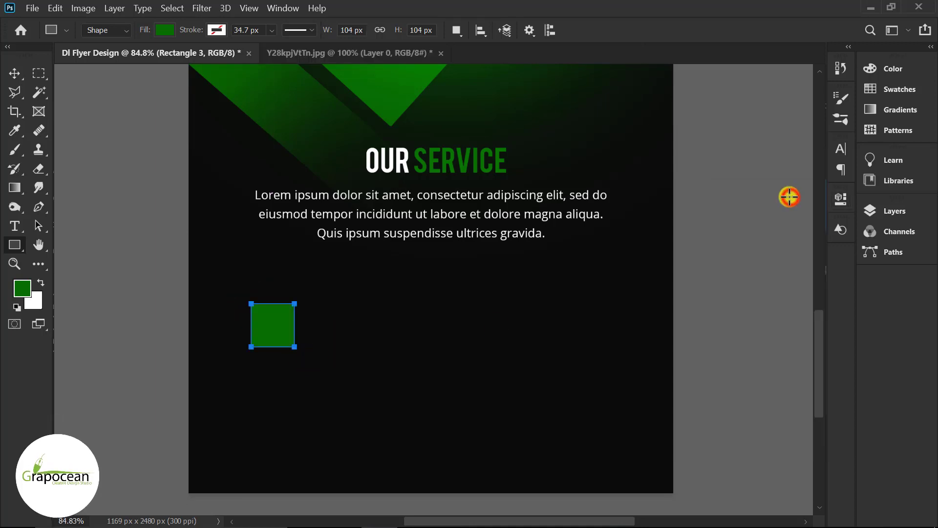
Step: Change the square's fill to the recently used bright green
scroll(379, 278, up, 3)
scroll(370, 271, down, 3)
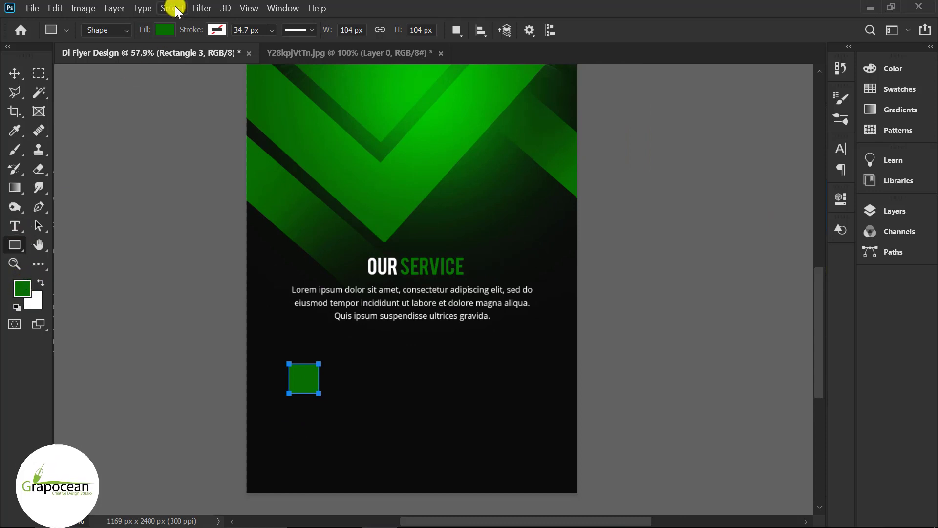
click(165, 30)
click(99, 113)
click(12, 72)
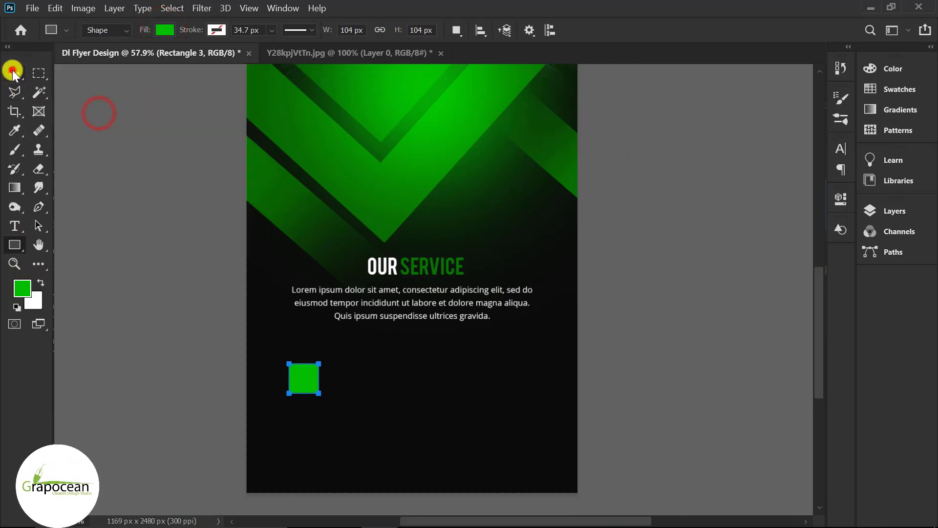
Step: Duplicate the green square layer and scale the copy up about its center to about 138%
scroll(293, 420, up, 3)
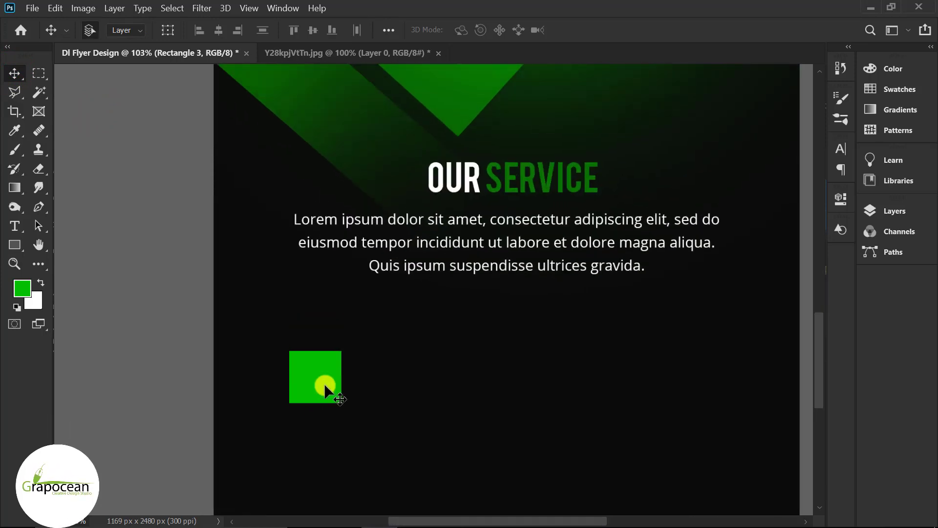
scroll(335, 386, down, 3)
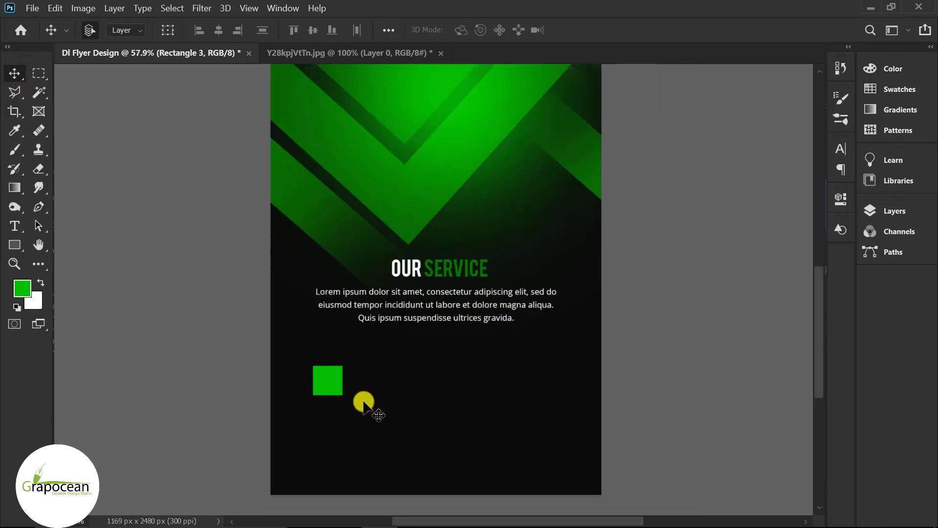
scroll(363, 404, down, 1)
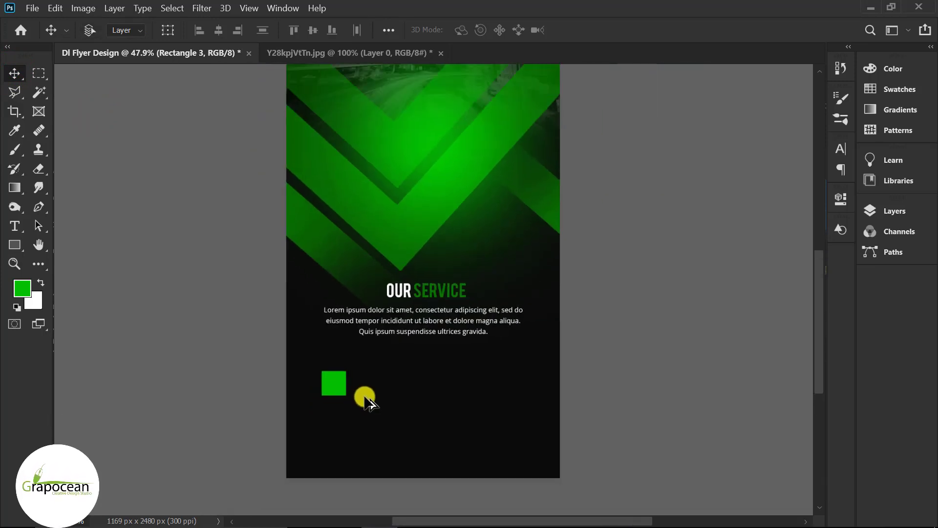
click(888, 213)
scroll(754, 357, up, 5)
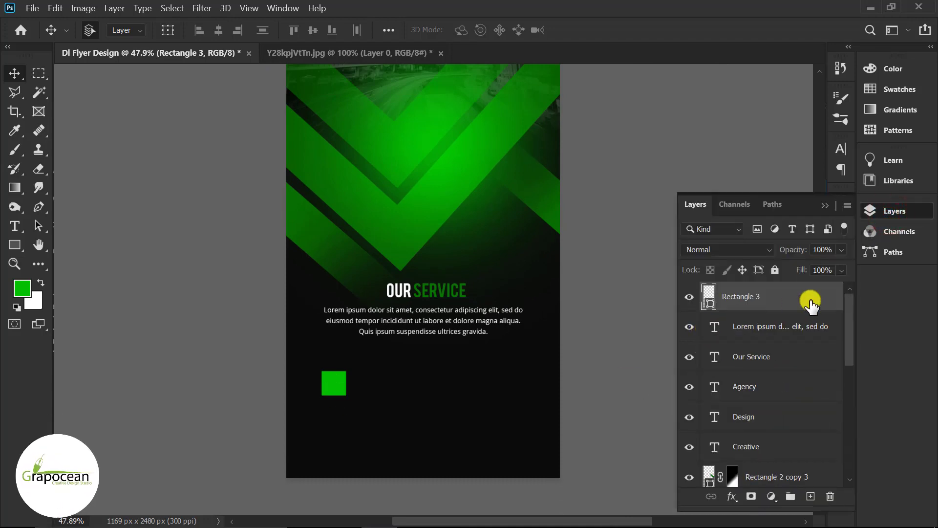
drag(809, 299, 810, 496)
key(ctrl+t)
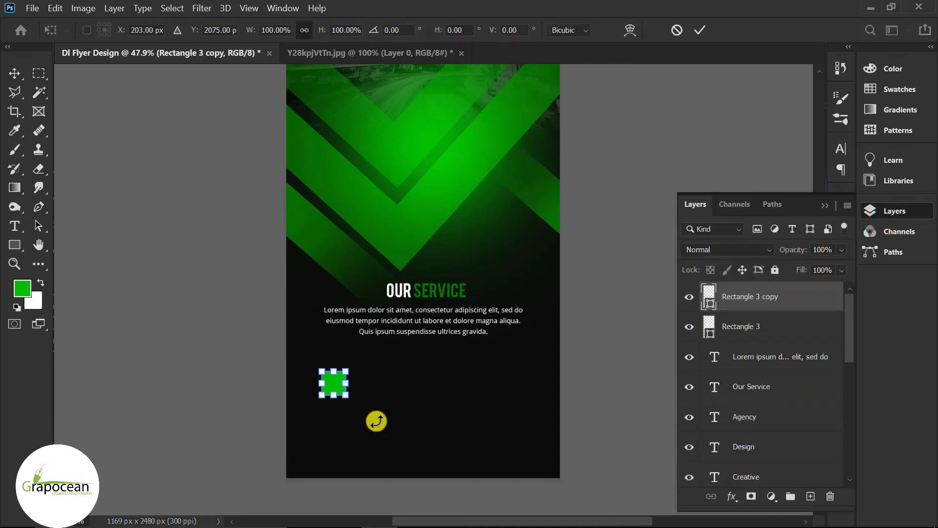
drag(346, 395, 350, 398)
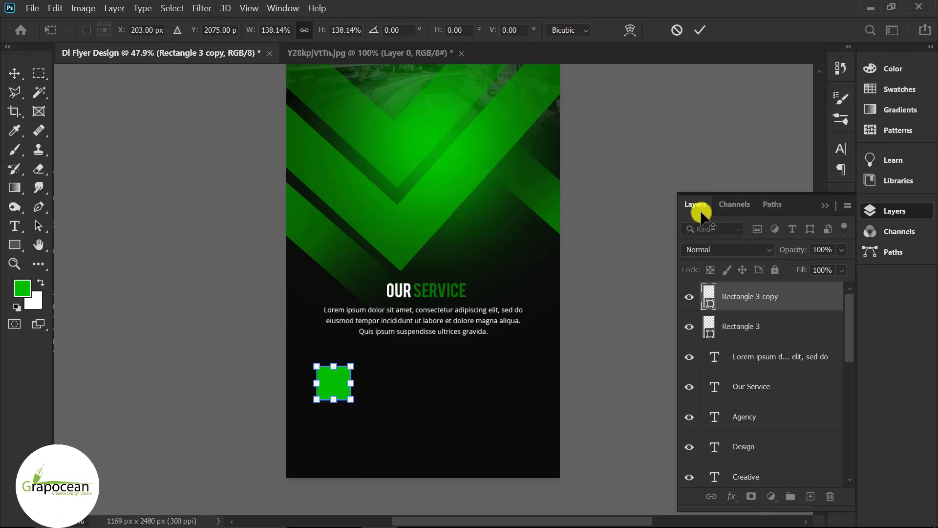
click(703, 30)
Step: Recolor the enlarged copy with dark green sampled from the faded lower-left bar and place it beneath the original square
double_click(704, 296)
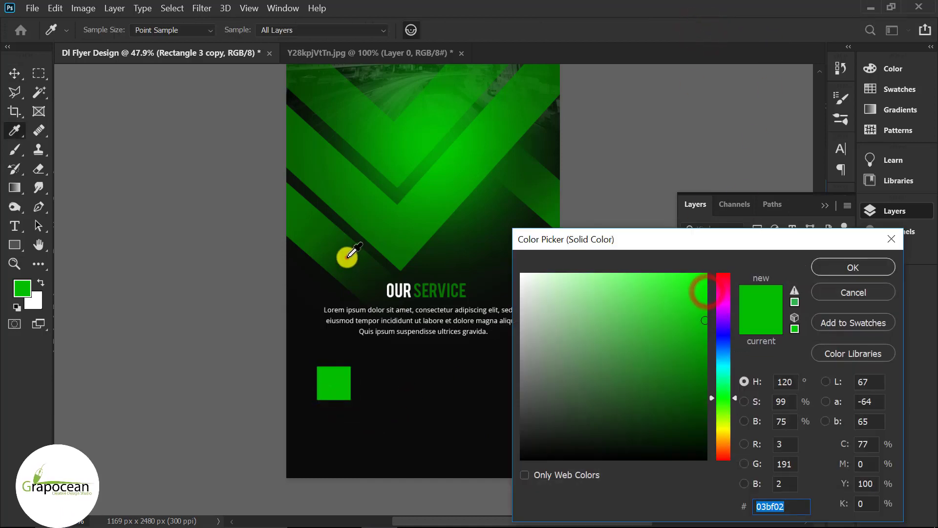
click(347, 256)
click(863, 268)
drag(782, 301, 782, 330)
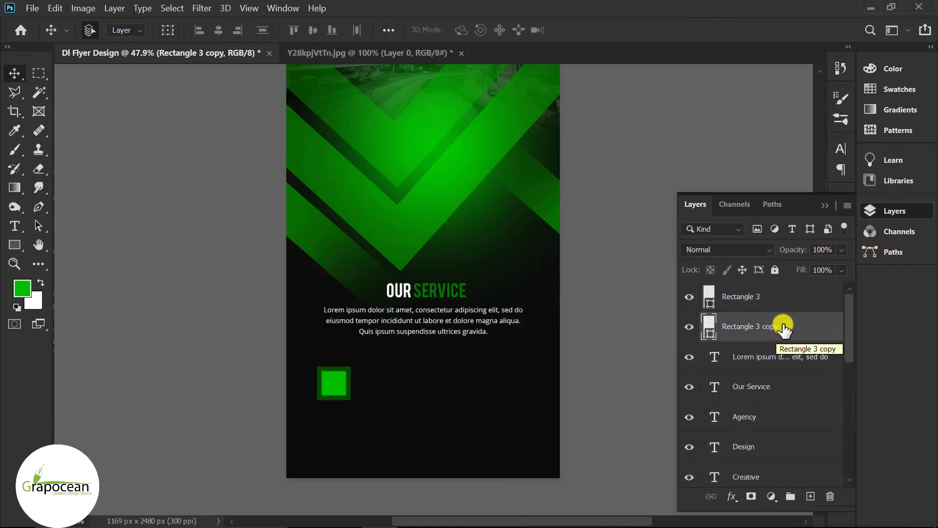
Step: Stretch the bright green square to about 120% width and 128% height, with its bottom edge flush with the dark square's
scroll(356, 406, up, 2)
click(331, 372)
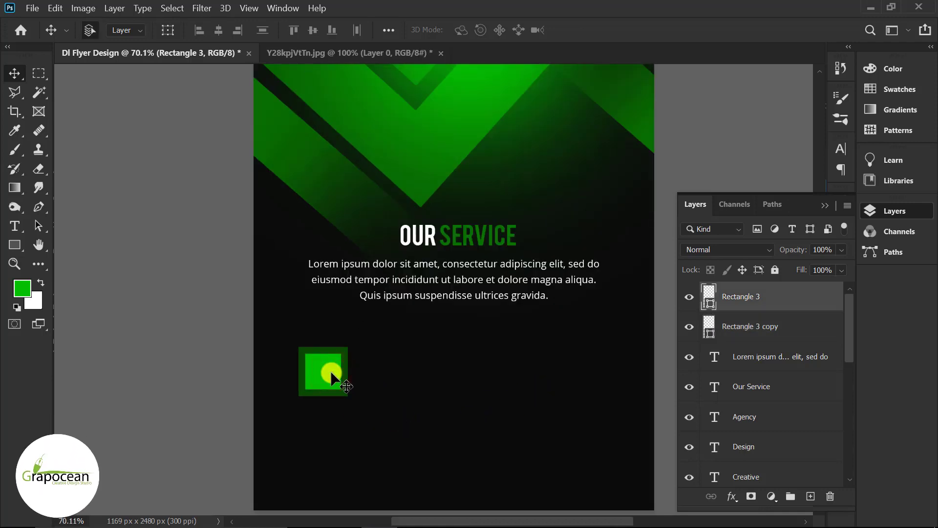
key(ctrl+t)
scroll(338, 398, up, 1)
drag(317, 387, 317, 397)
mouse_move(316, 333)
mouse_down()
mouse_move(316, 325)
mouse_move(324, 337)
mouse_up()
scroll(325, 361, up, 2)
scroll(313, 372, up, 1)
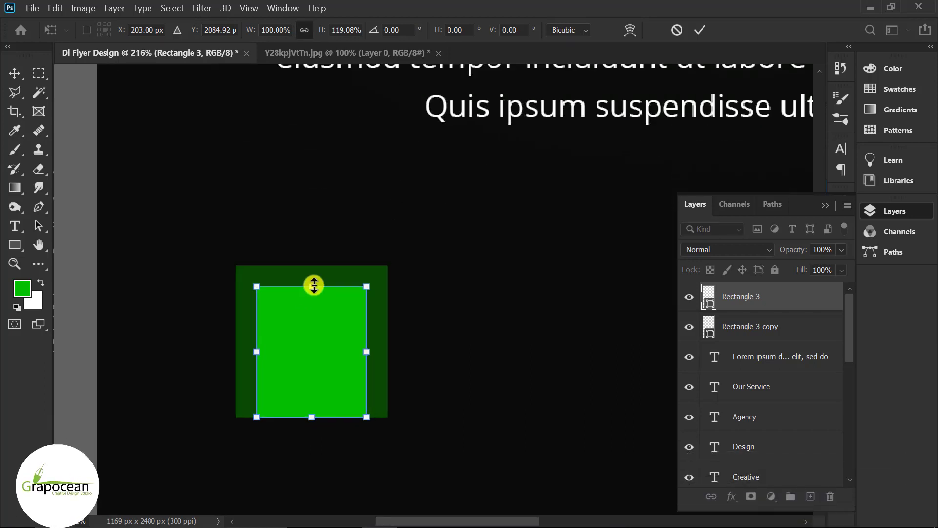
drag(367, 348, 374, 346)
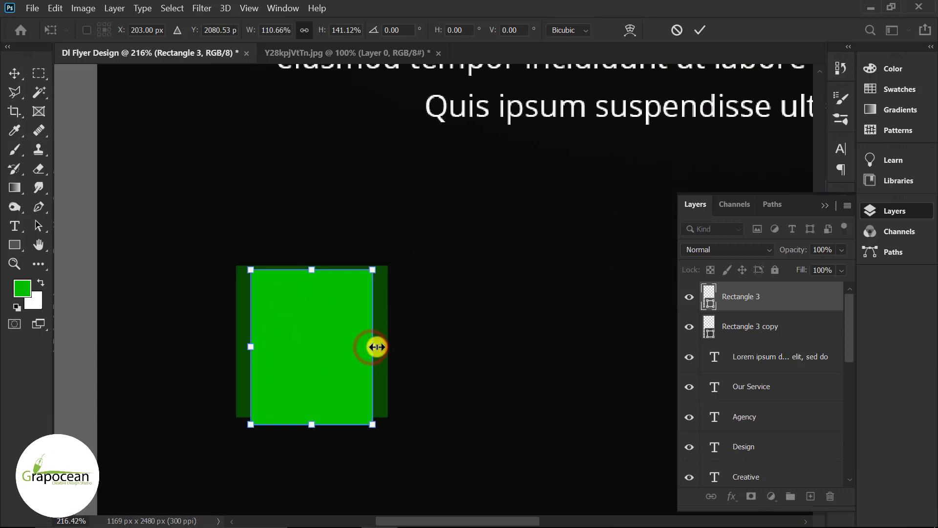
key(ctrl+z)
drag(257, 346, 246, 346)
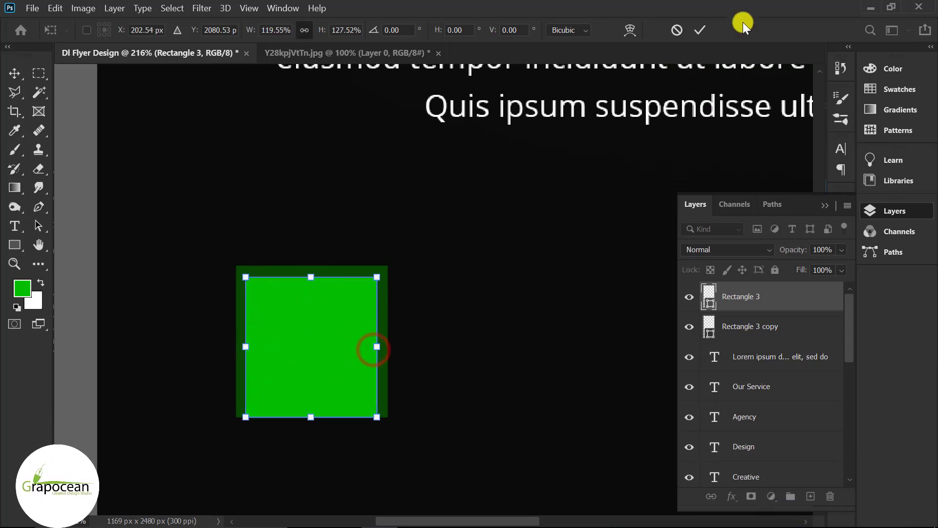
key(Return)
scroll(446, 377, down, 5)
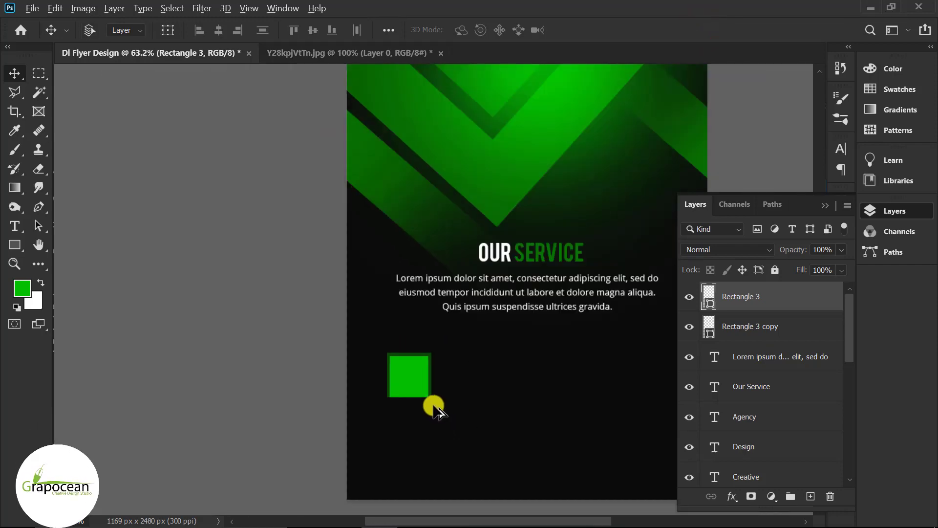
Step: Add a layer mask to the dark green square and fade out its lower part with a black-to-transparent linear gradient
scroll(434, 409, up, 2)
click(427, 369)
scroll(409, 336, up, 2)
click(408, 335)
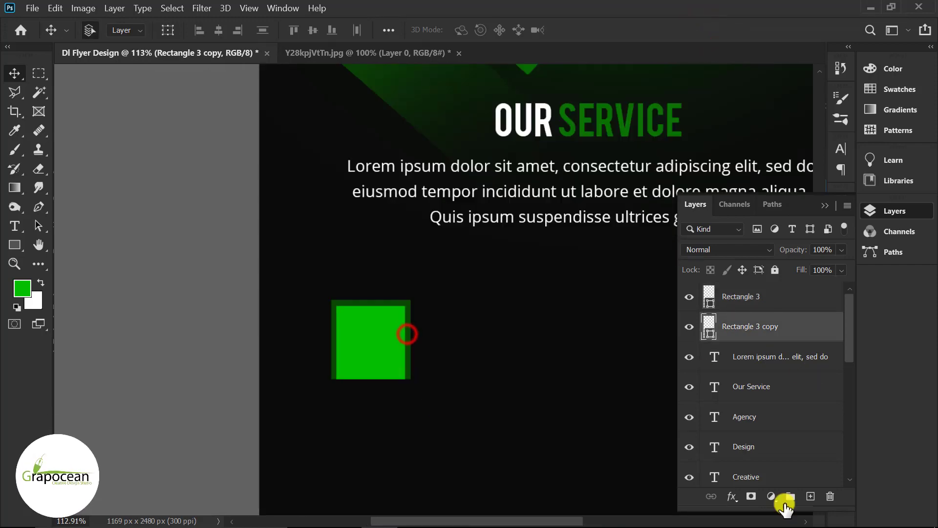
click(752, 497)
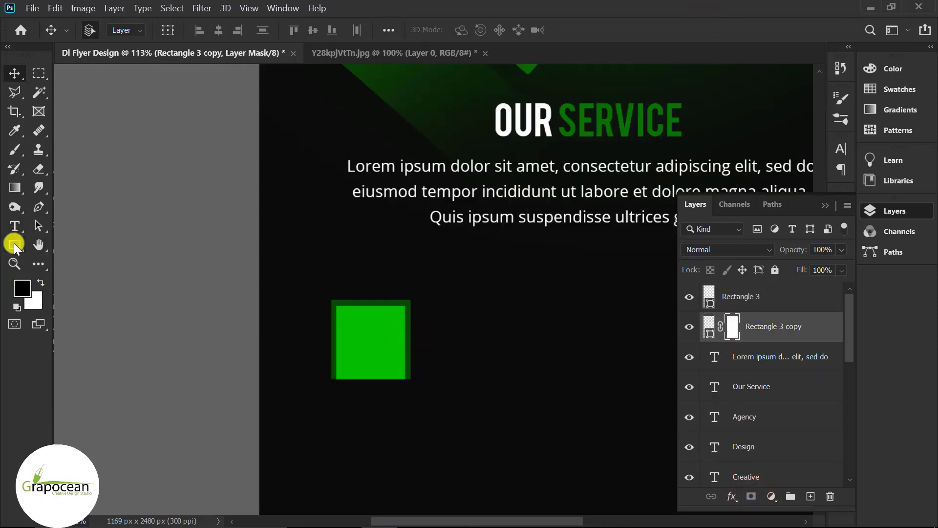
click(14, 188)
drag(363, 438, 368, 419)
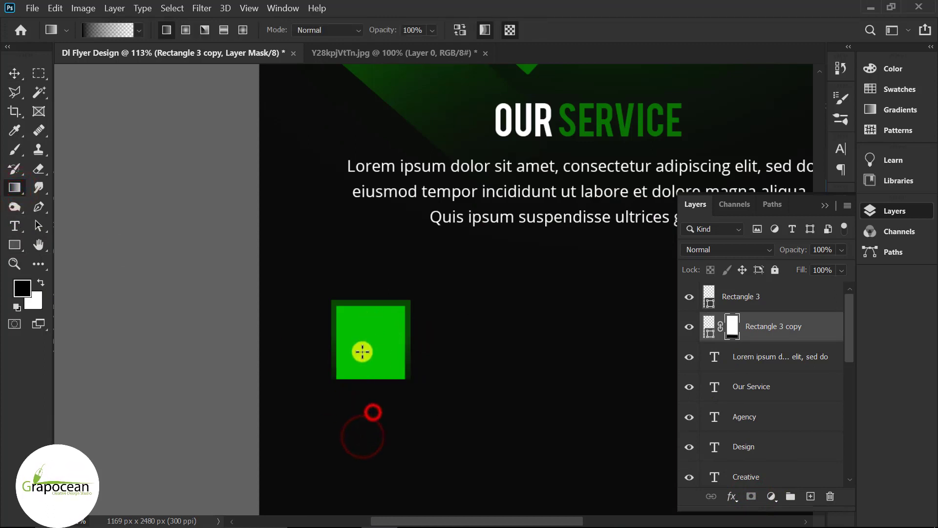
drag(375, 298, 375, 297)
drag(375, 414, 376, 318)
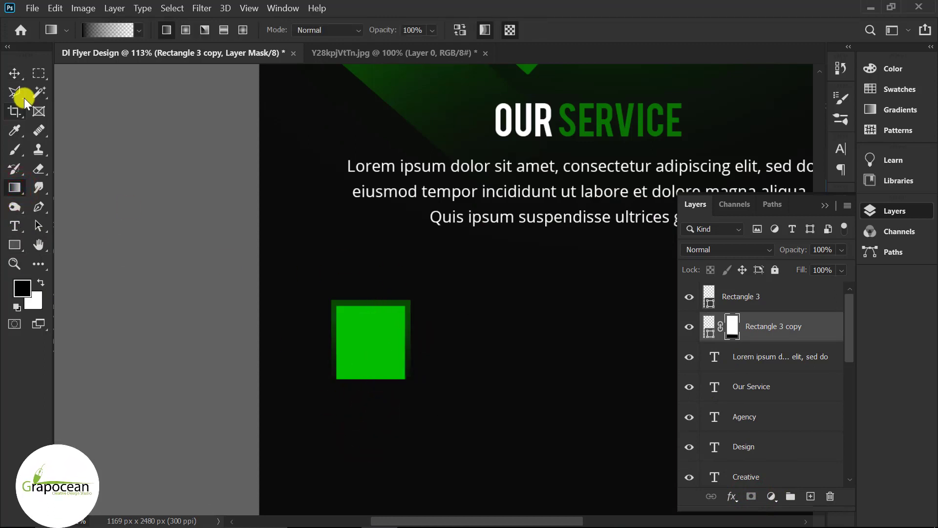
Step: Duplicate the bright square together with its dark backing twice to the right, making a row of three below the paragraph
click(774, 305)
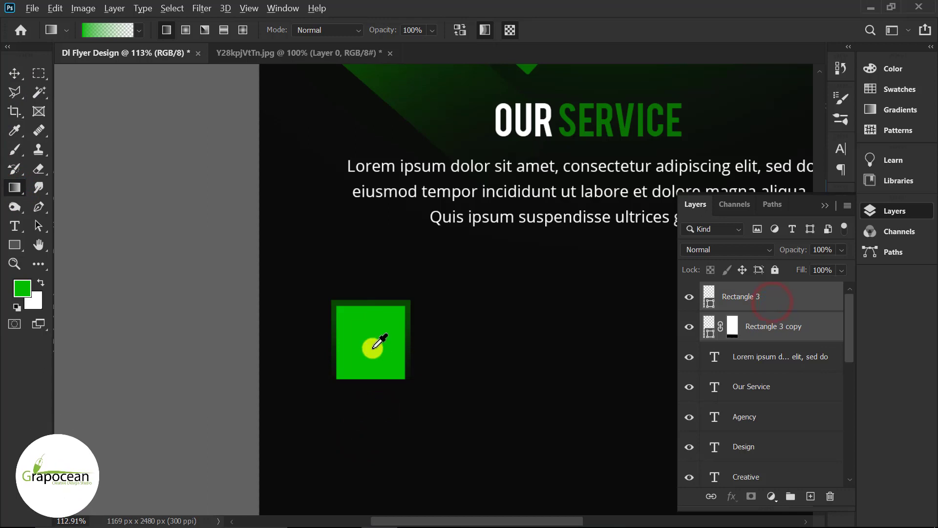
key(v)
drag(381, 337, 556, 339)
key(ctrl+0)
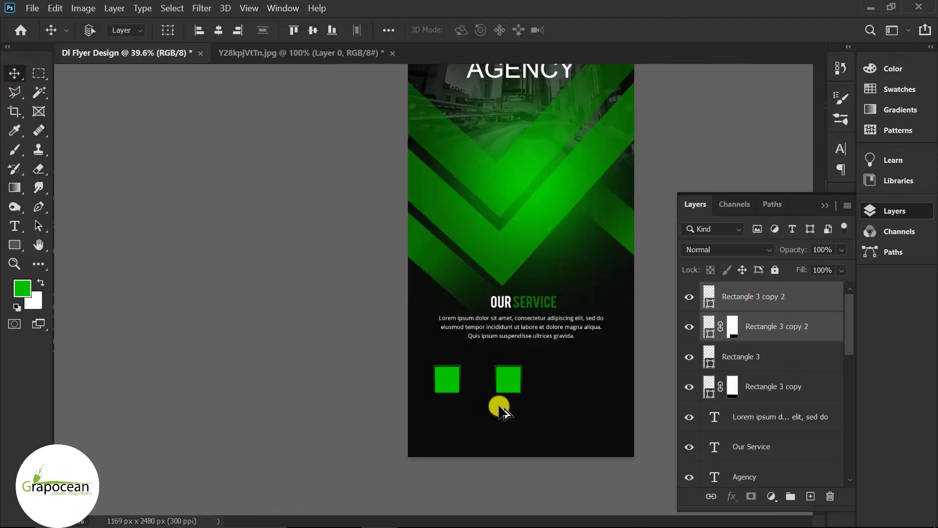
drag(423, 435, 502, 433)
scroll(427, 443, up, 3)
Step: Move the middle square and its dark backing right so it sits midway between the outer squares
ctrl+click(431, 432)
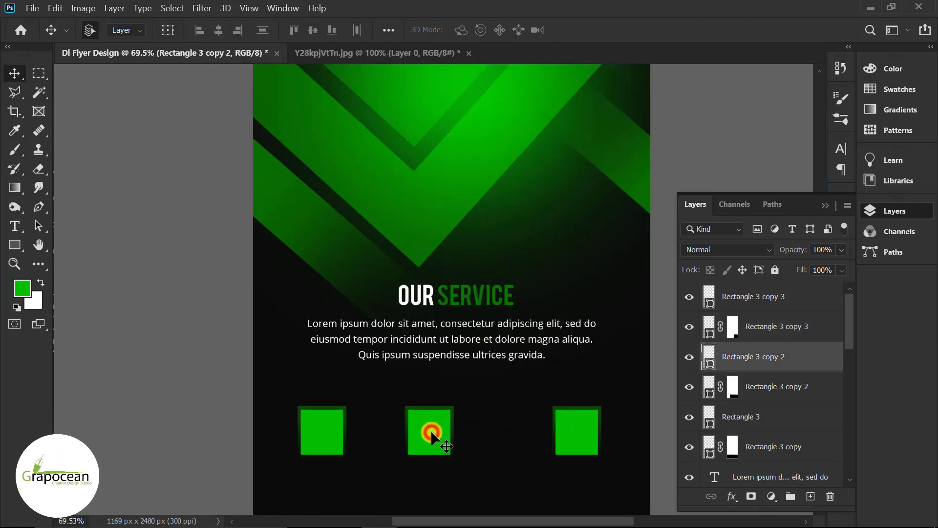
ctrl+click(784, 388)
drag(432, 431, 447, 433)
scroll(543, 466, down, 3)
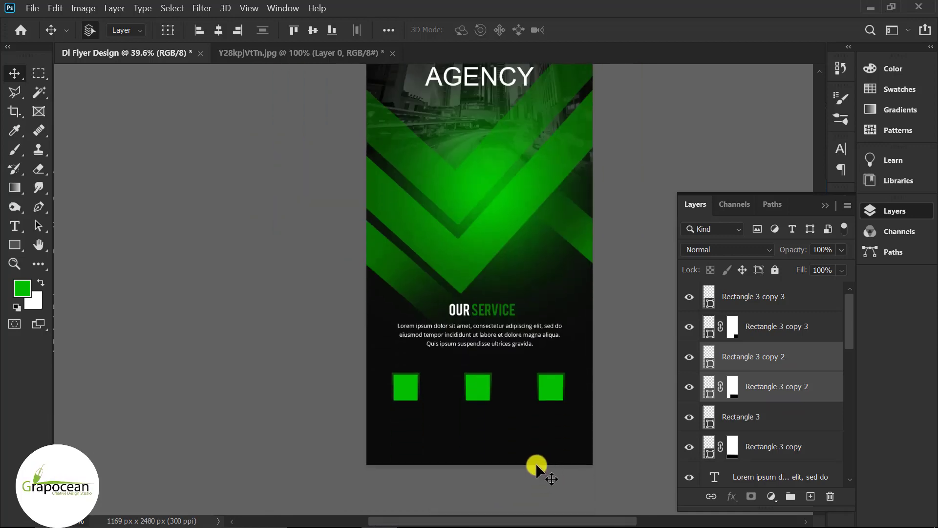
Step: Select all six square layers and scale the row up together to about 142% about its center
scroll(529, 454, up, 3)
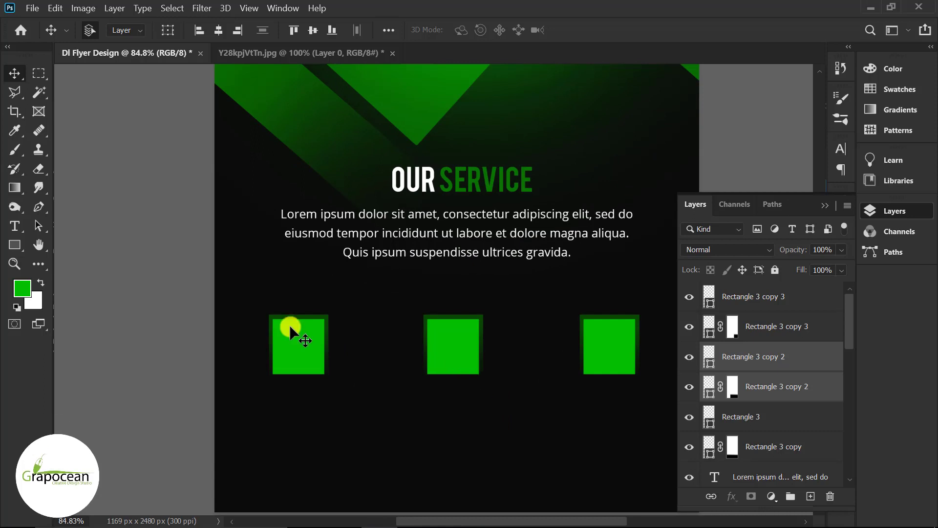
click(298, 344)
scroll(781, 432, down, 1)
click(778, 423)
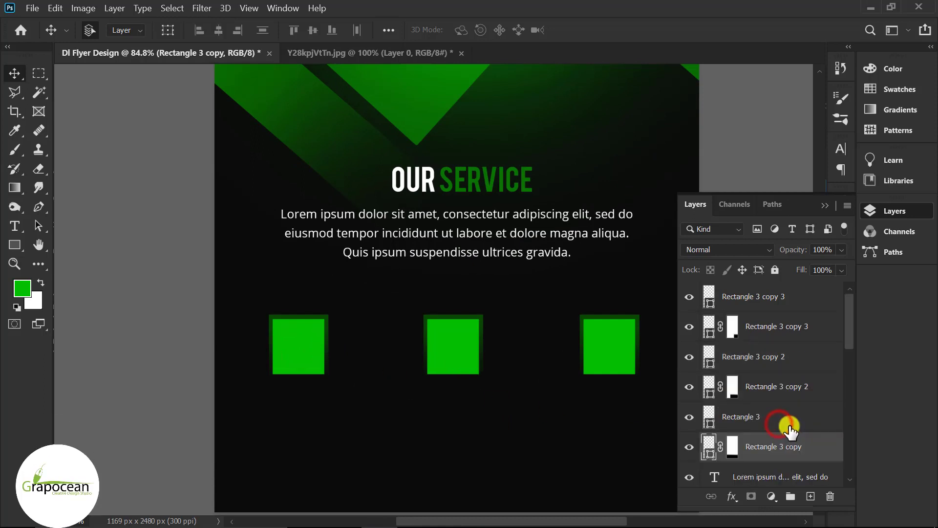
shift+click(772, 296)
scroll(519, 345, down, 2)
key(ctrl+t)
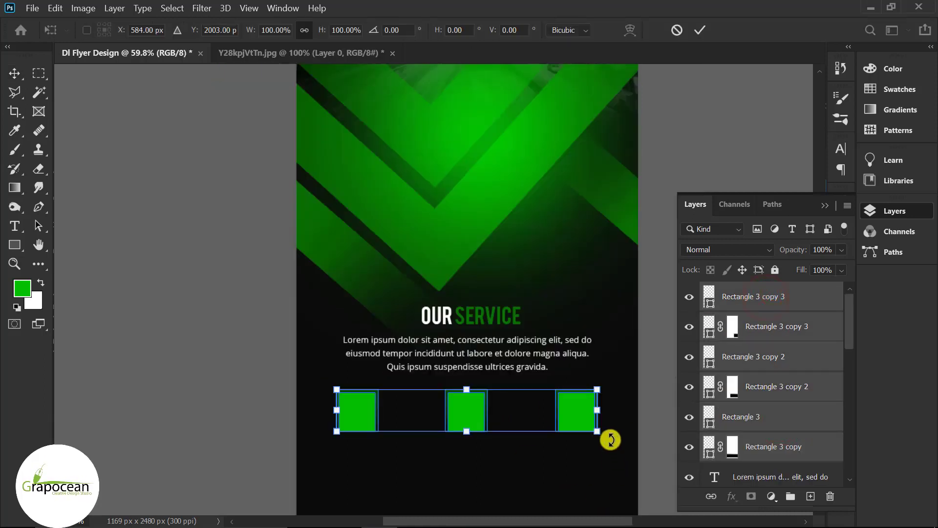
drag(604, 432, 662, 439)
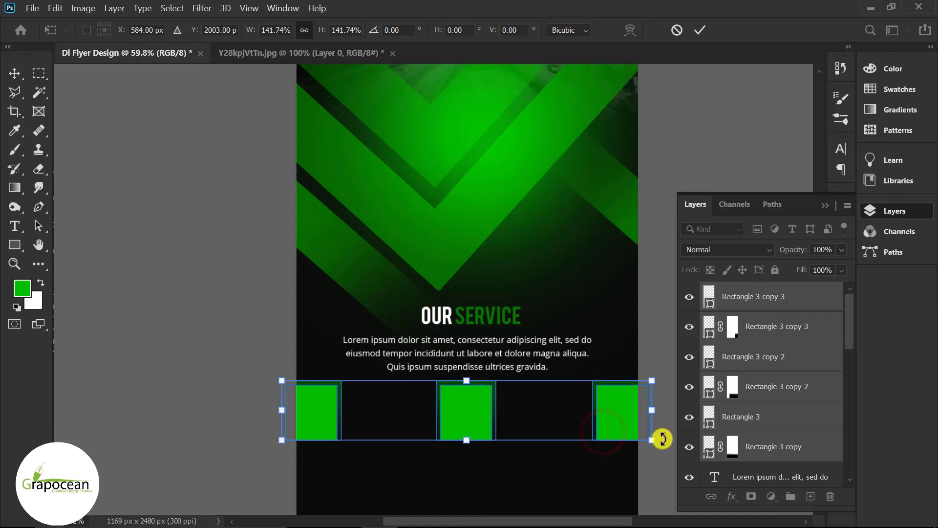
click(701, 26)
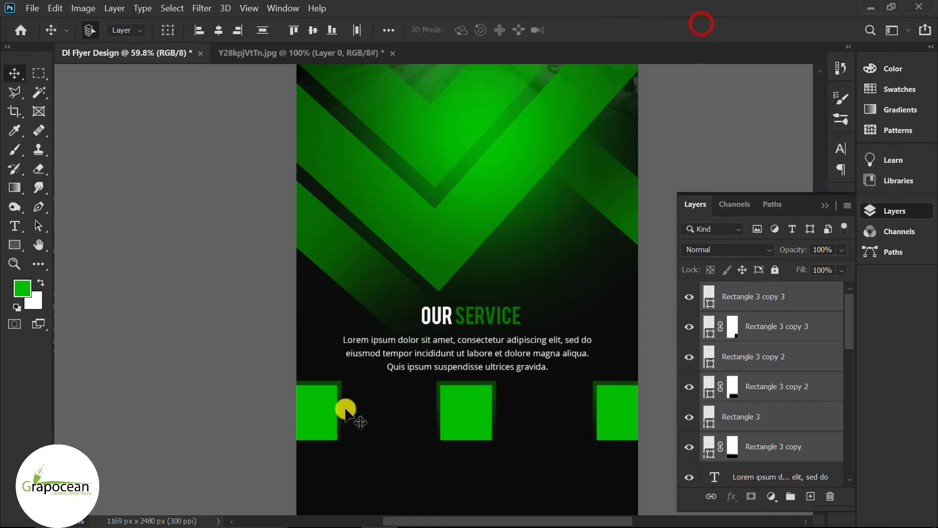
Step: Move the right square and its dark backing left so they sit fully inside the flyer
click(806, 325)
shift+click(778, 296)
key(ctrl+t)
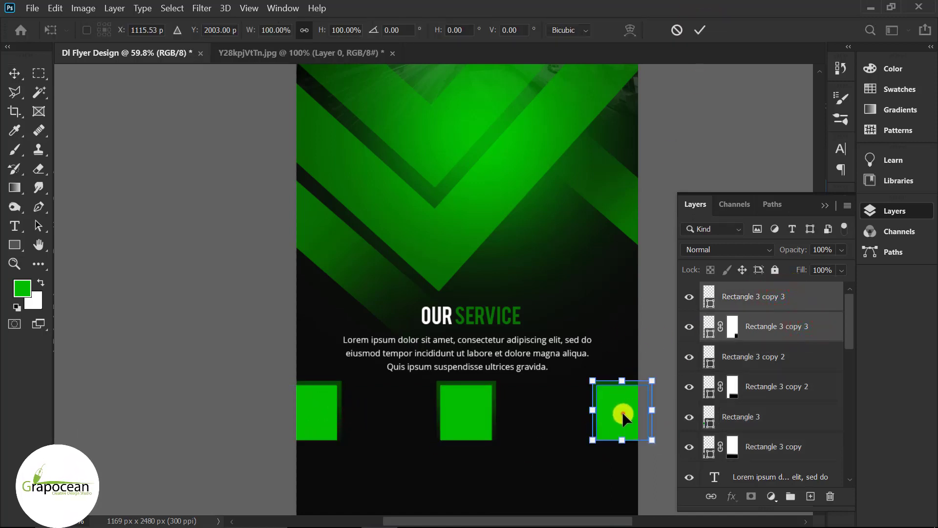
drag(622, 411, 579, 411)
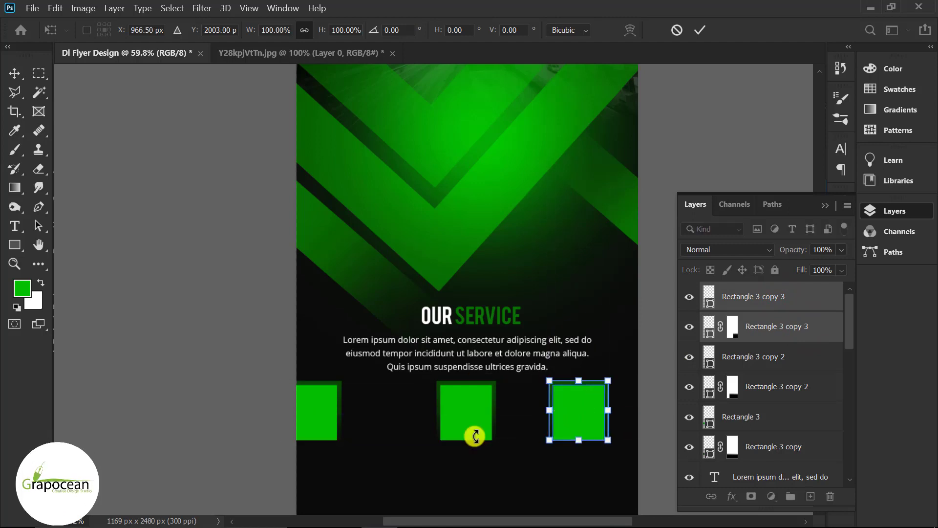
click(320, 414)
click(361, 405)
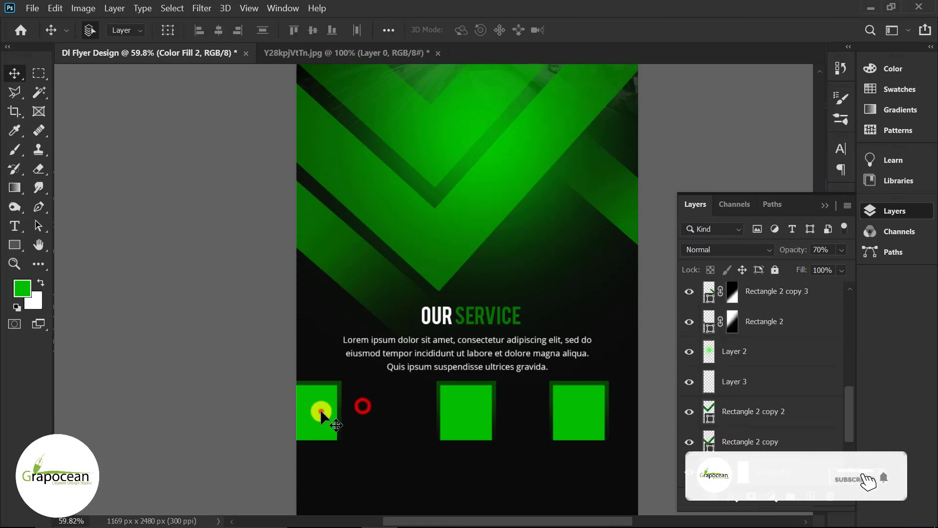
Step: Move the left square and its dark backing right so they sit fully inside the flyer's edge
click(320, 412)
shift+click(777, 326)
drag(332, 395, 368, 409)
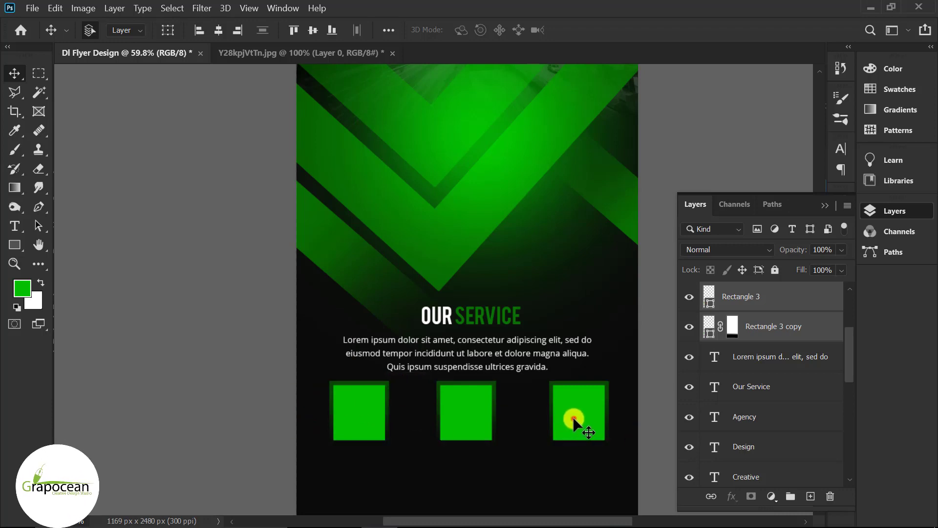
Step: Nudge the right square pair left and the left square pair right to even the gaps around the middle square
drag(574, 419, 559, 412)
key(ctrl+z)
shift+click(769, 329)
click(367, 418)
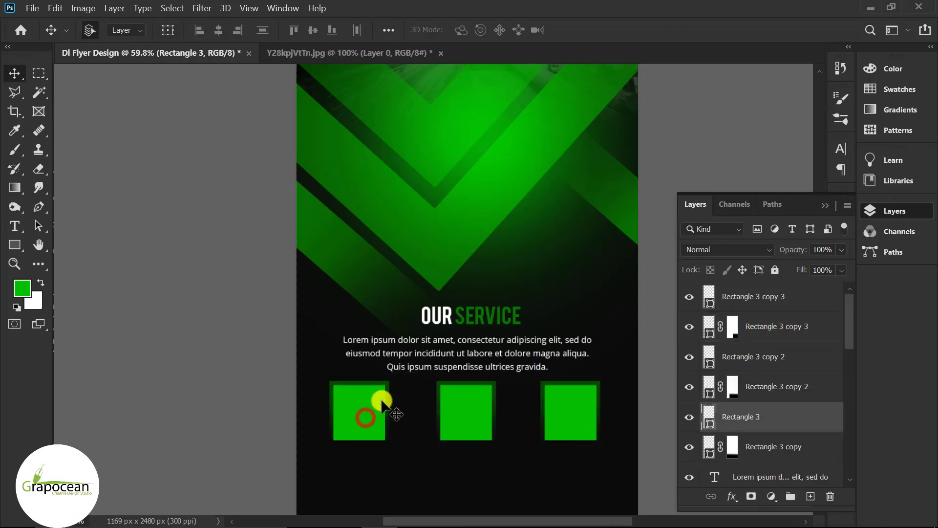
shift+click(750, 445)
drag(371, 424, 375, 424)
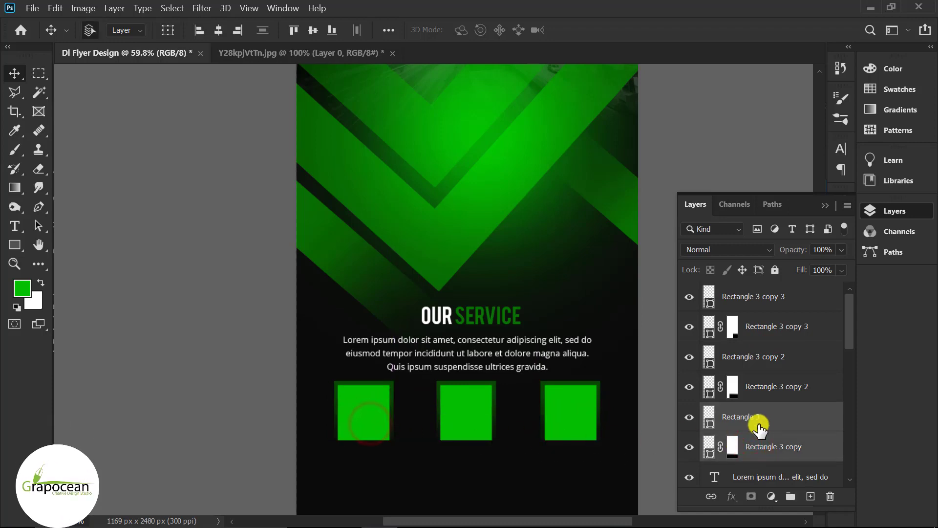
Step: Scale all six square layers down together to about 81% and center the row slightly lower beneath the paragraph
shift+click(789, 297)
key(ctrl+t)
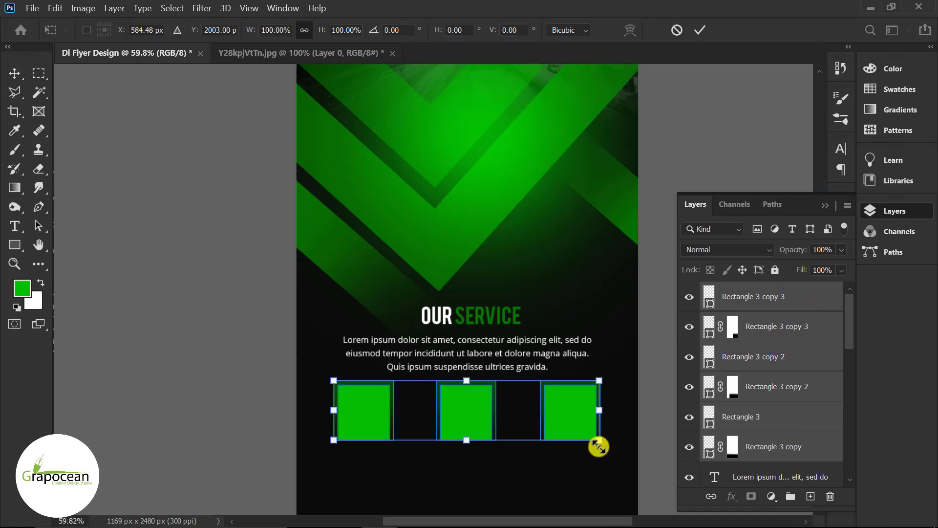
drag(599, 443, 535, 424)
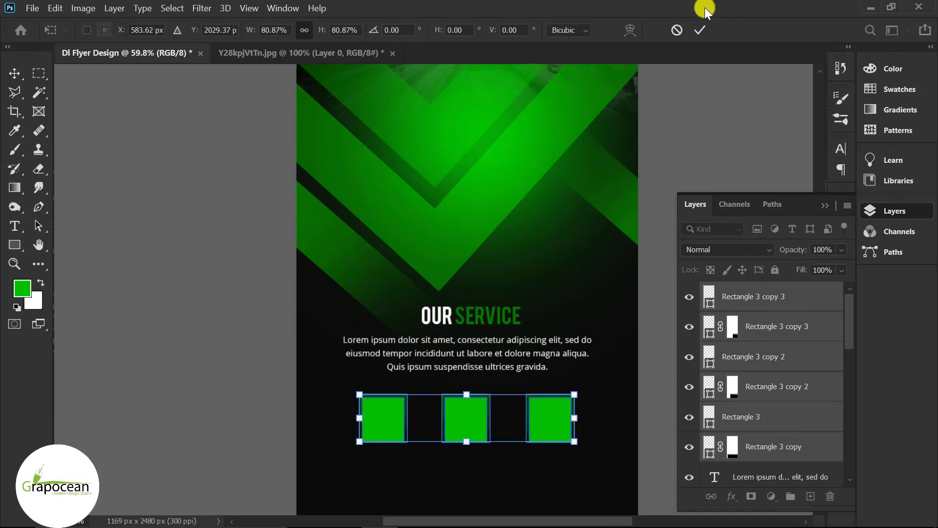
click(701, 30)
scroll(647, 430, down, 3)
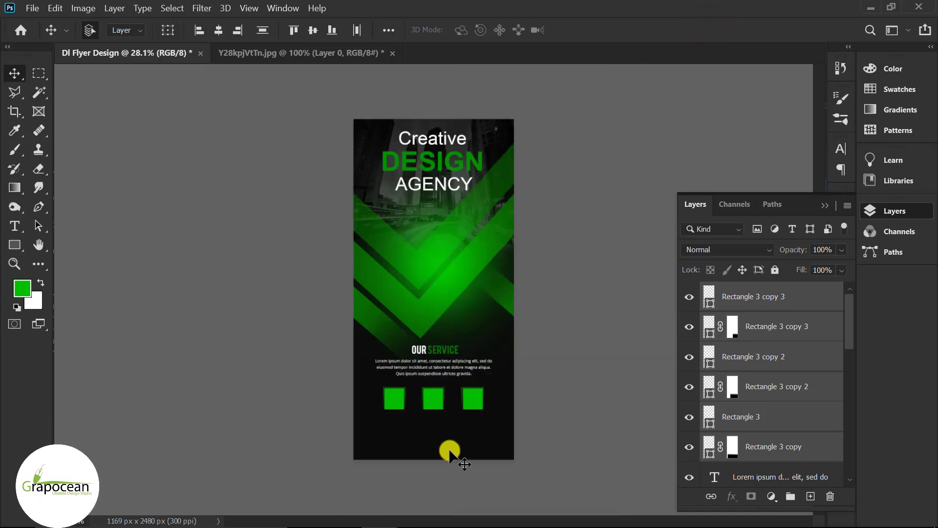
Step: Open the bank-building, business-agreement and business-presentation icons together from the office-set png folder
click(33, 9)
click(40, 33)
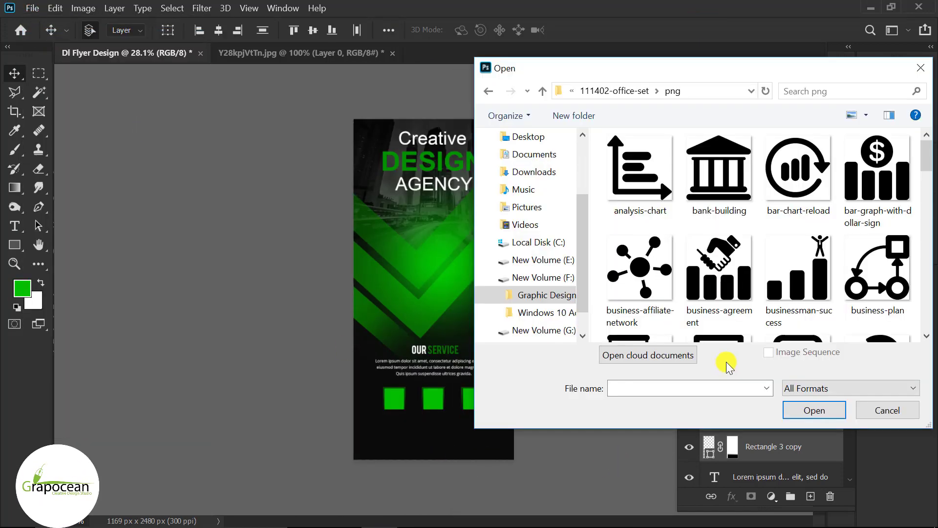
click(728, 180)
scroll(857, 275, down, 1)
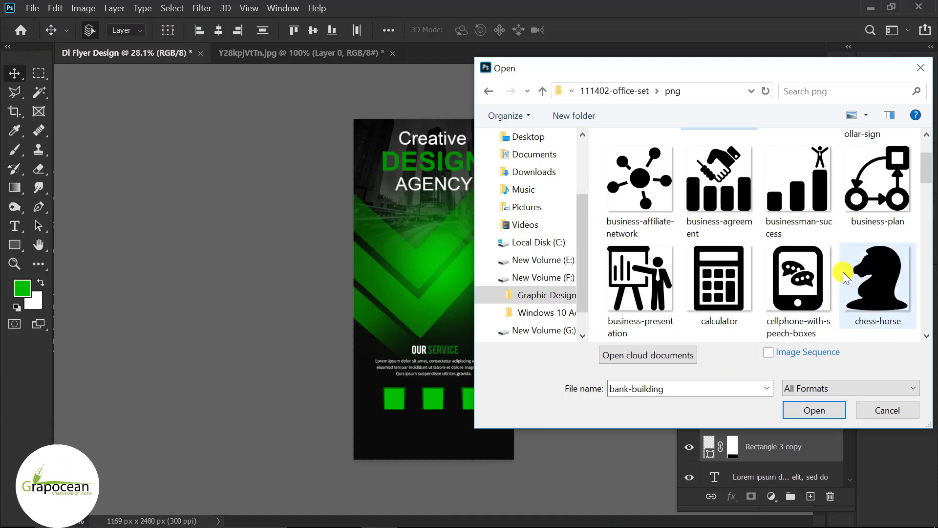
ctrl+click(719, 192)
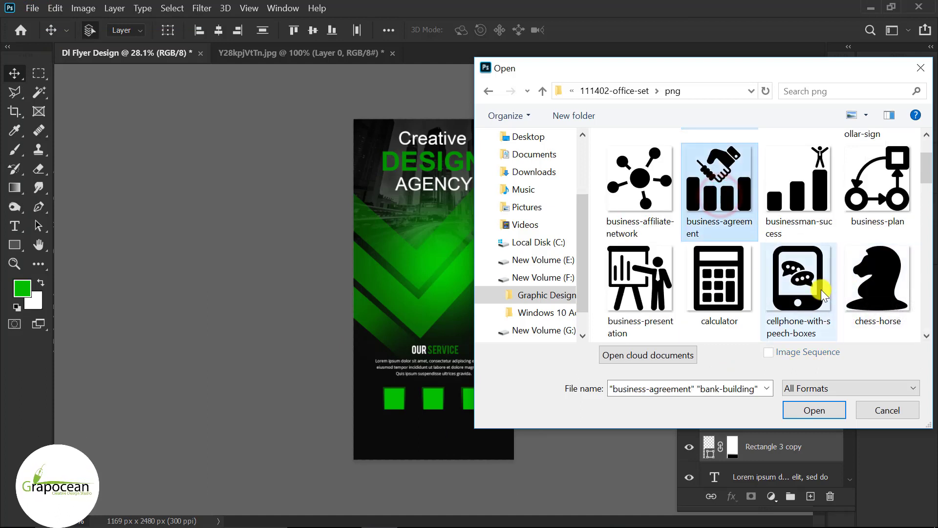
scroll(822, 294, down, 1)
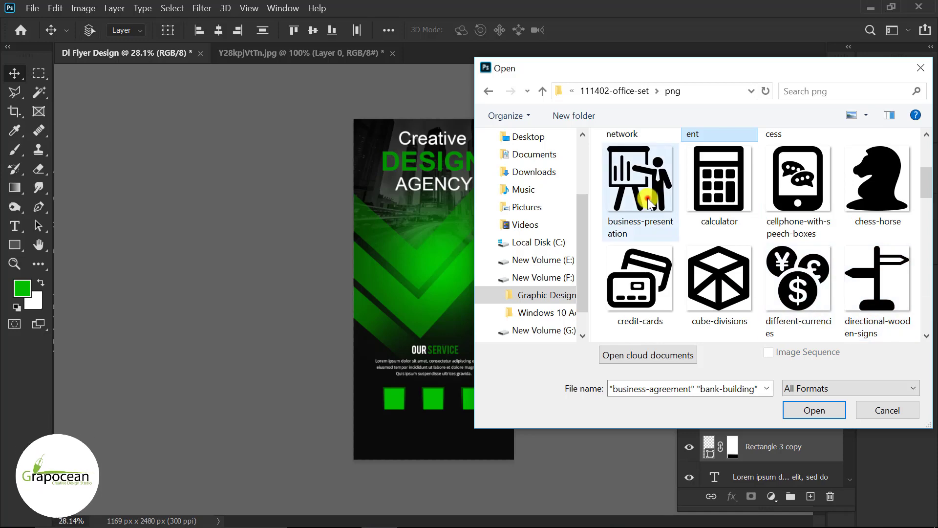
ctrl+click(628, 191)
click(814, 410)
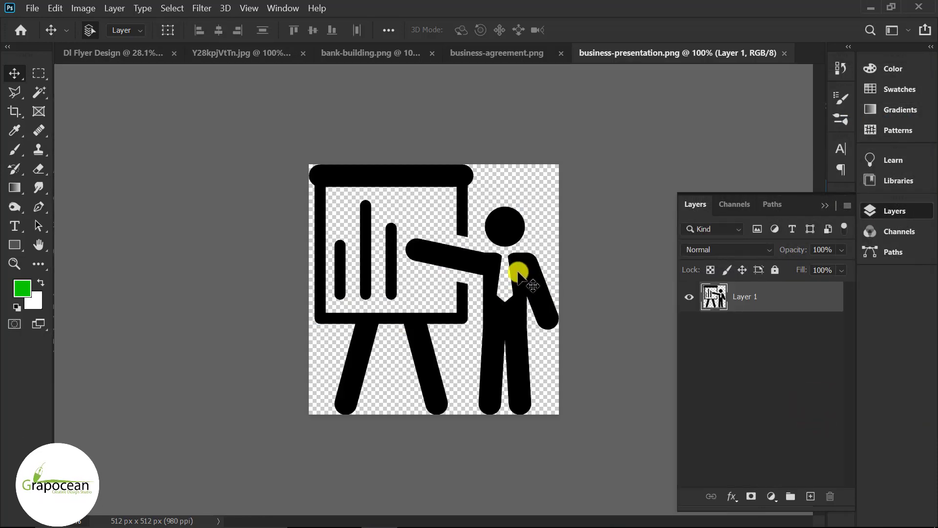
Step: Copy the business-presentation icon onto the flyer and give it a white Color Overlay
drag(530, 272, 179, 100)
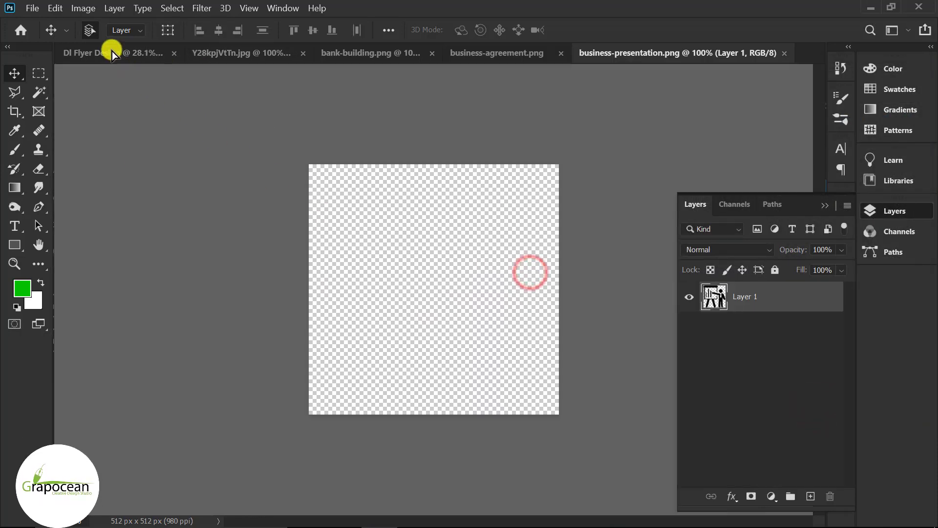
drag(112, 51, 412, 406)
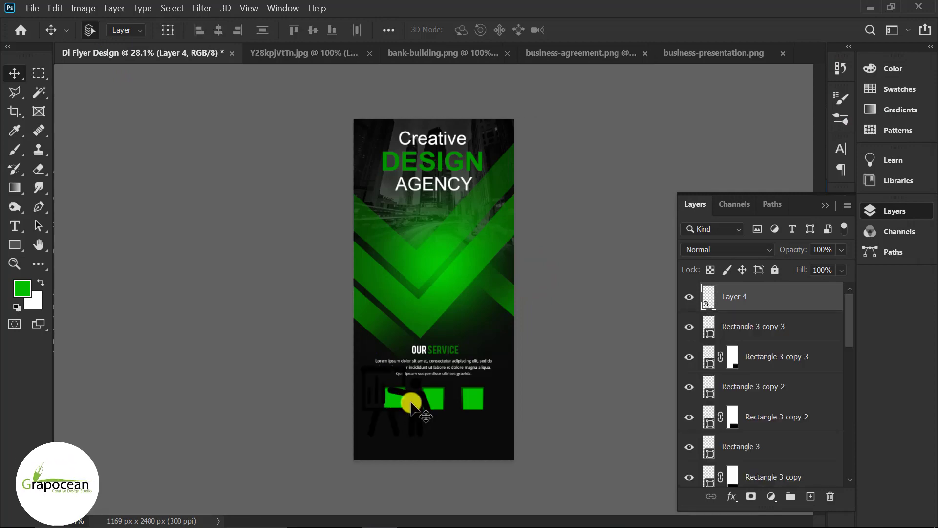
right_click(815, 295)
click(666, 27)
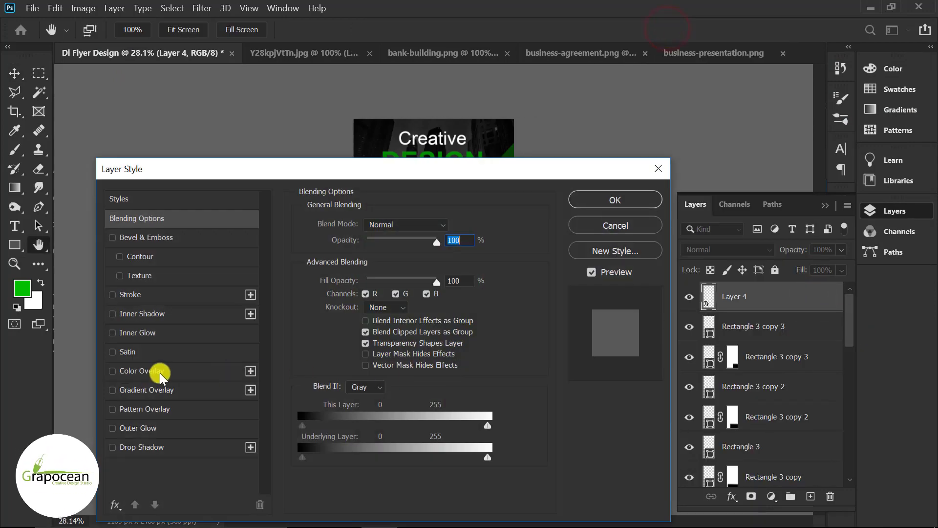
click(148, 371)
drag(551, 166, 831, 112)
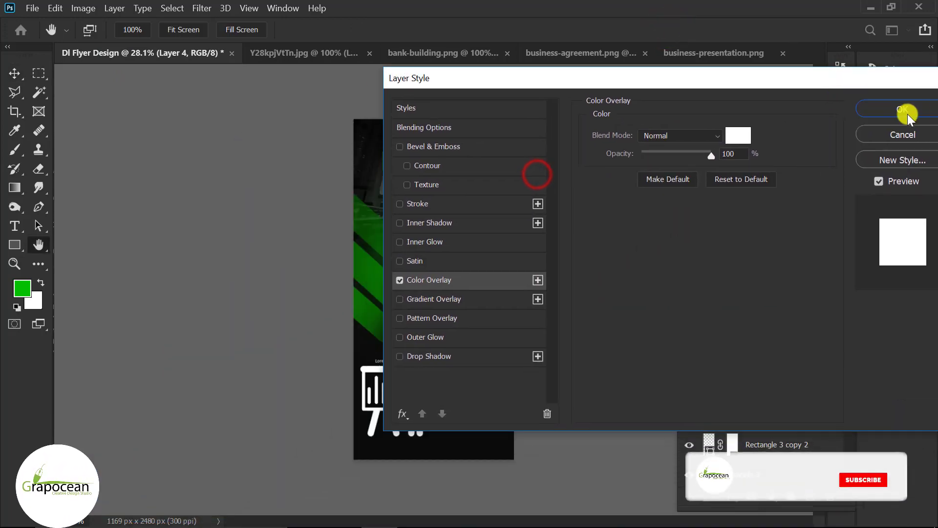
click(914, 112)
Step: Scale the white presentation icon down and place it inside the left green square
key(ctrl+t)
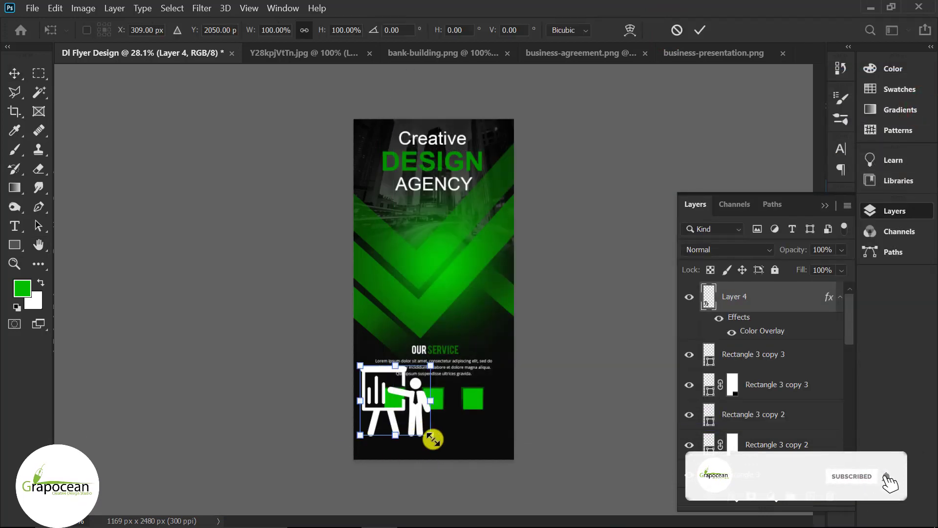
drag(433, 438, 404, 373)
scroll(397, 400, up, 5)
click(711, 30)
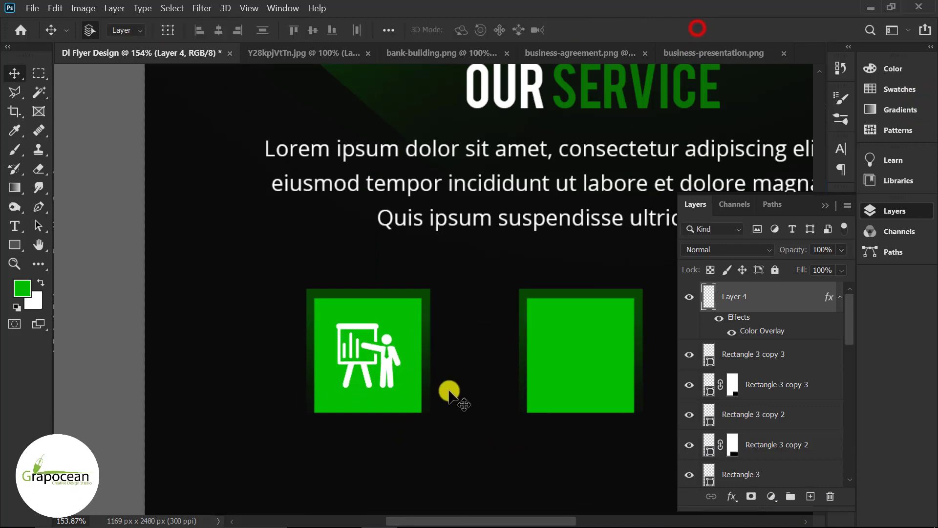
scroll(450, 392, down, 4)
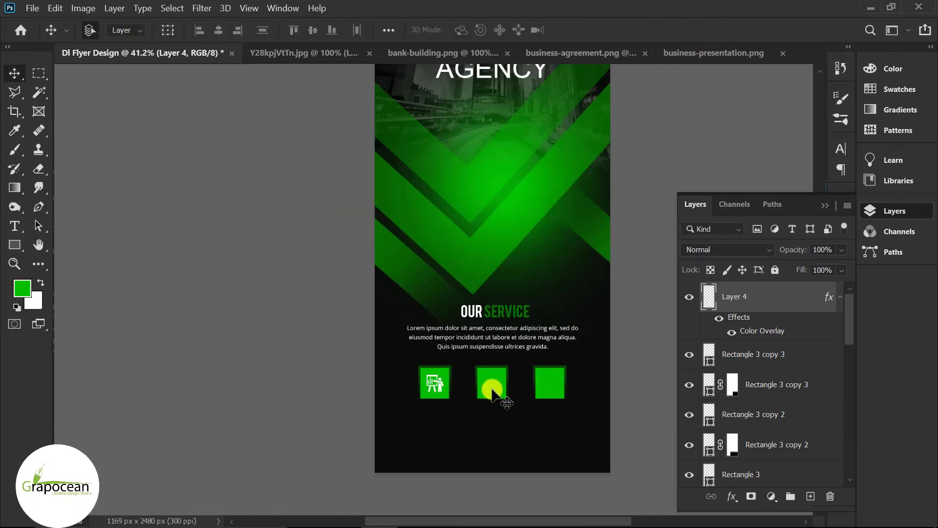
Step: Copy the bank-building icon onto the flyer and scale it to about 29.4% over the middle green square
click(335, 54)
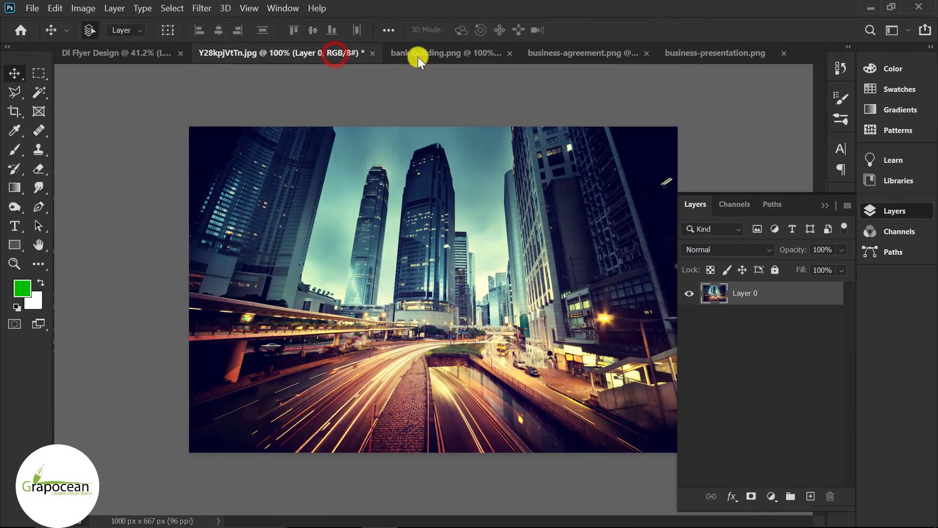
click(421, 54)
drag(485, 211, 484, 360)
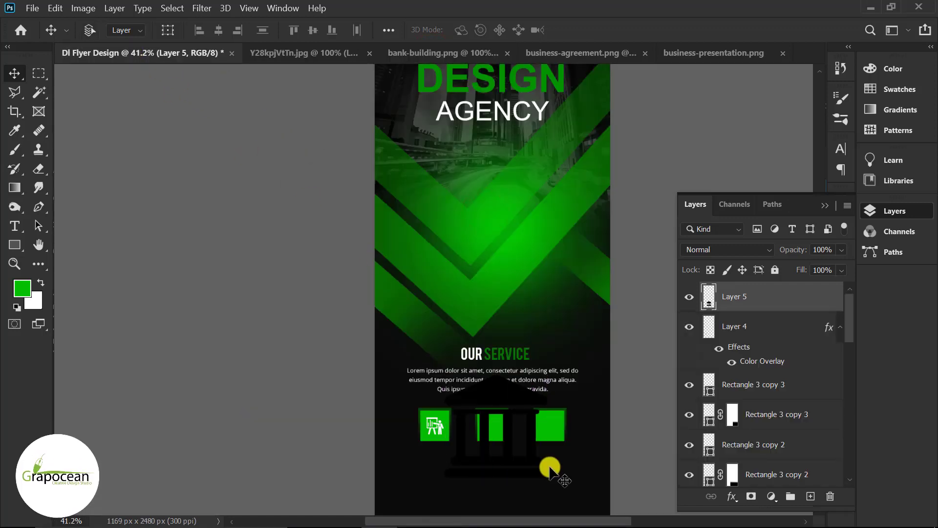
key(ctrl+t)
drag(547, 478, 510, 440)
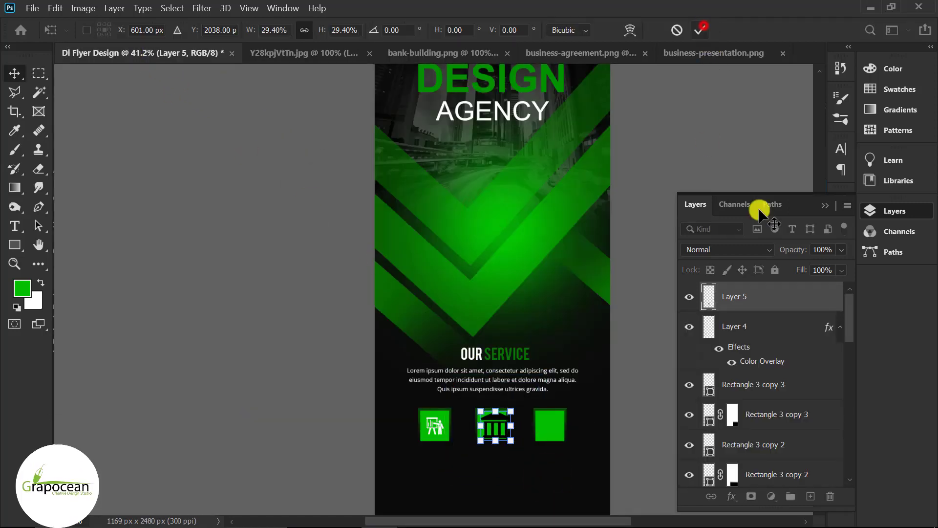
Step: Apply a white Color Overlay to the bank-building icon
right_click(752, 297)
click(669, 27)
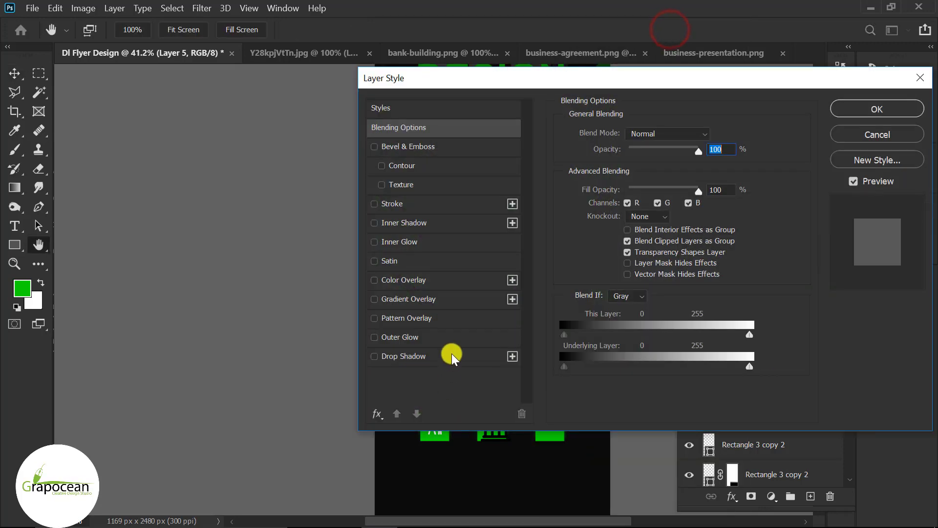
click(417, 279)
click(877, 109)
key(v)
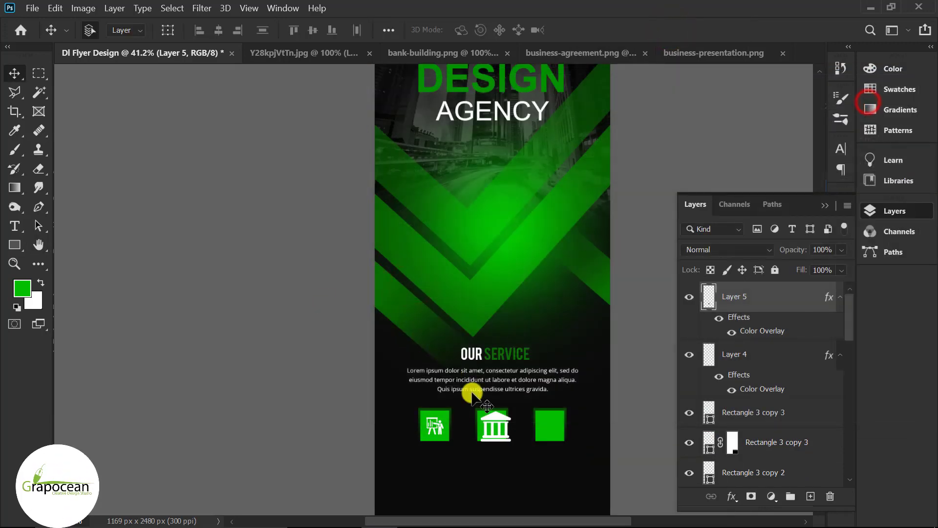
Step: Scale the bank icon down slightly and center it inside the middle green square
drag(469, 390, 499, 419)
key(ctrl+t)
scroll(517, 455, up, 5)
click(699, 29)
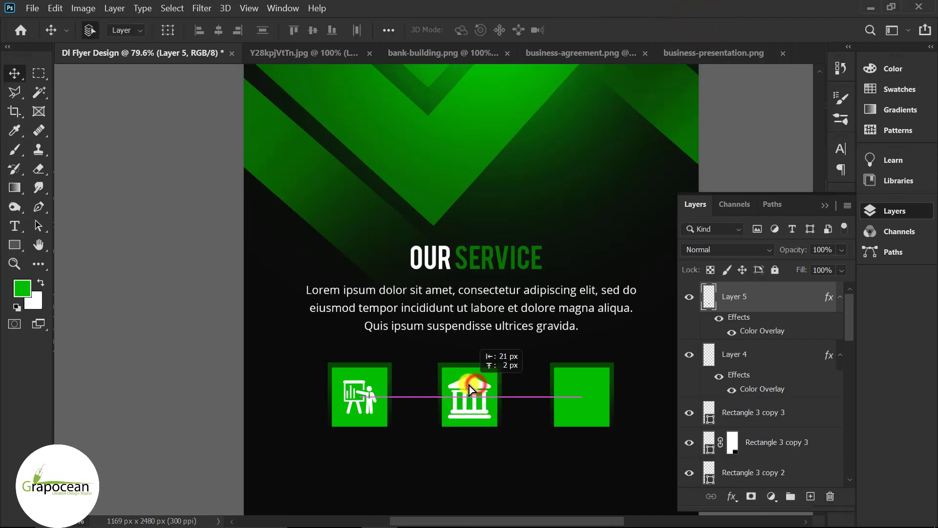
drag(469, 385, 471, 385)
Step: Enlarge the presentation icon slightly so it fills more of the left green square
click(372, 405)
key(ctrl+t)
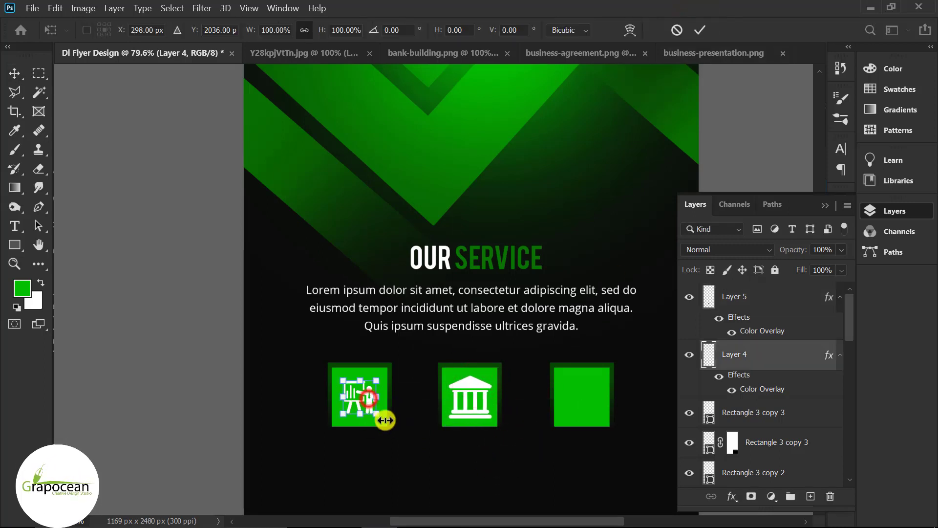
click(699, 28)
Step: Copy the business-agreement icon onto the flyer and scale it down to fit inside the right green square
click(709, 53)
click(506, 54)
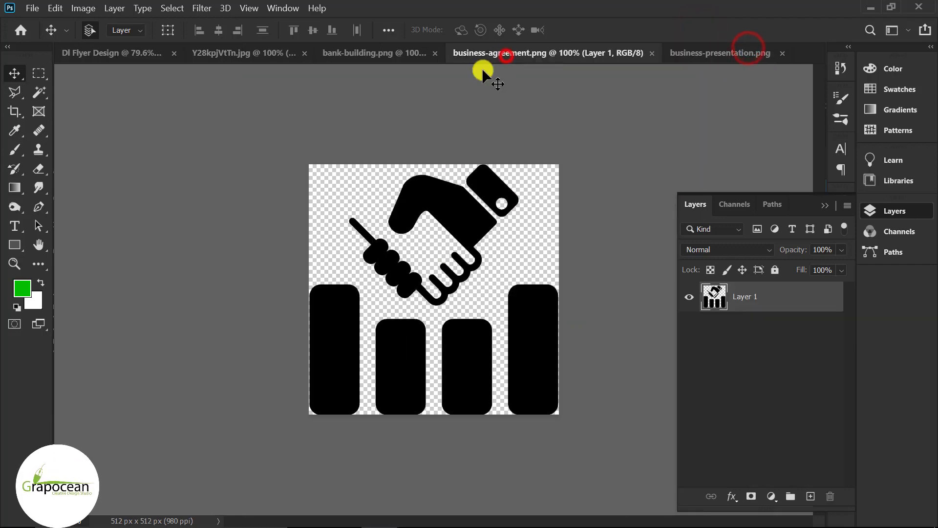
drag(121, 53, 591, 410)
key(ctrl+t)
key(ctrl+0)
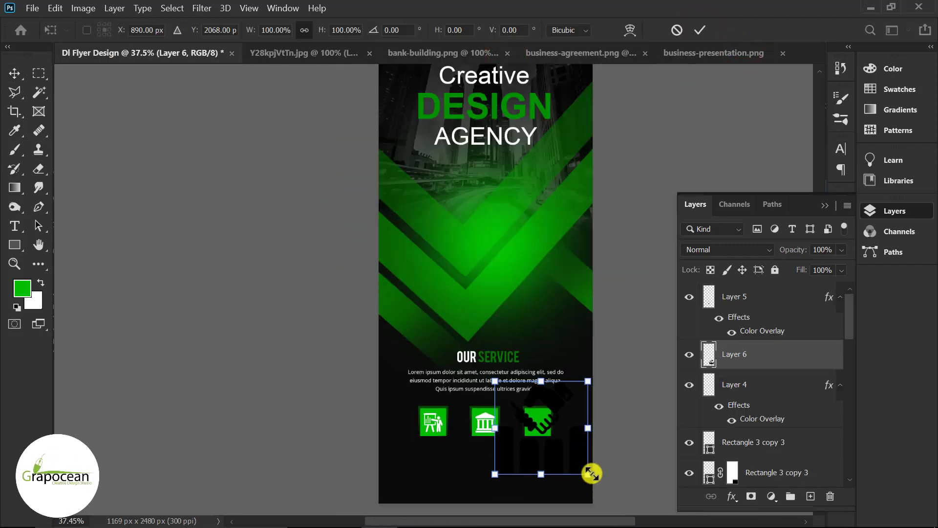
drag(592, 473, 562, 434)
scroll(557, 451, up, 6)
mouse_move(521, 398)
mouse_down()
mouse_move(512, 380)
mouse_move(537, 394)
mouse_up()
click(701, 30)
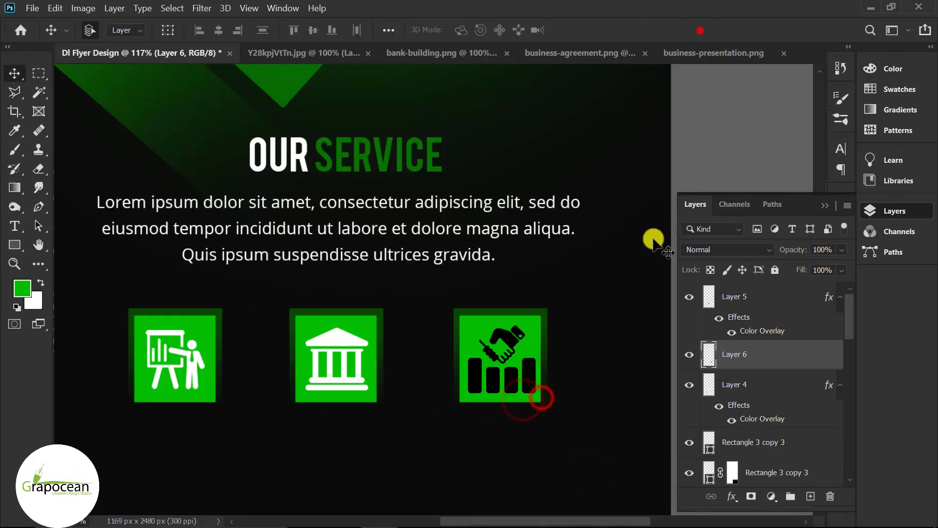
Step: Apply a white Color Overlay to the handshake icon and scale it to 92.1% within the right square
right_click(779, 355)
click(643, 25)
click(412, 280)
drag(660, 84, 535, 390)
click(720, 429)
key(ctrl+t)
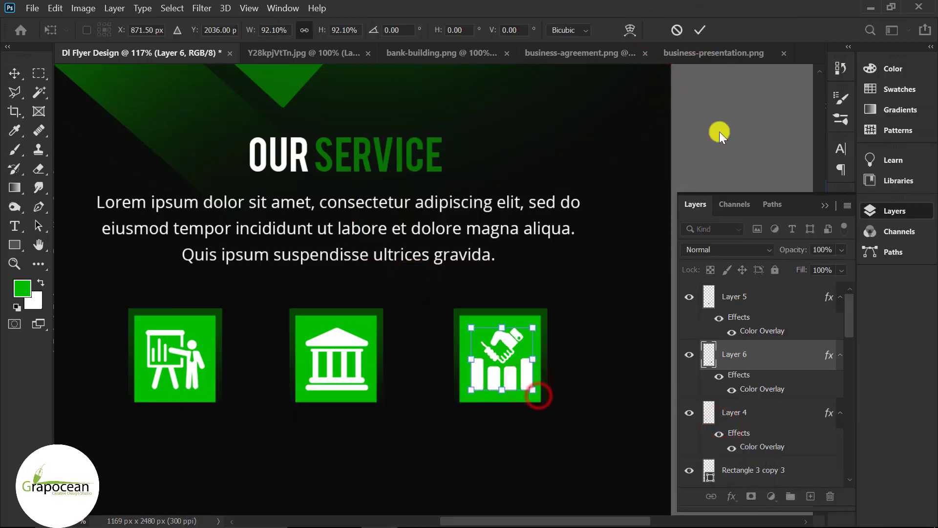
click(703, 29)
Step: Add the text "Primum Plan" in 7 pt green Open Sans below the left square
scroll(575, 368, down, 1)
scroll(576, 391, down, 3)
scroll(518, 435, up, 3)
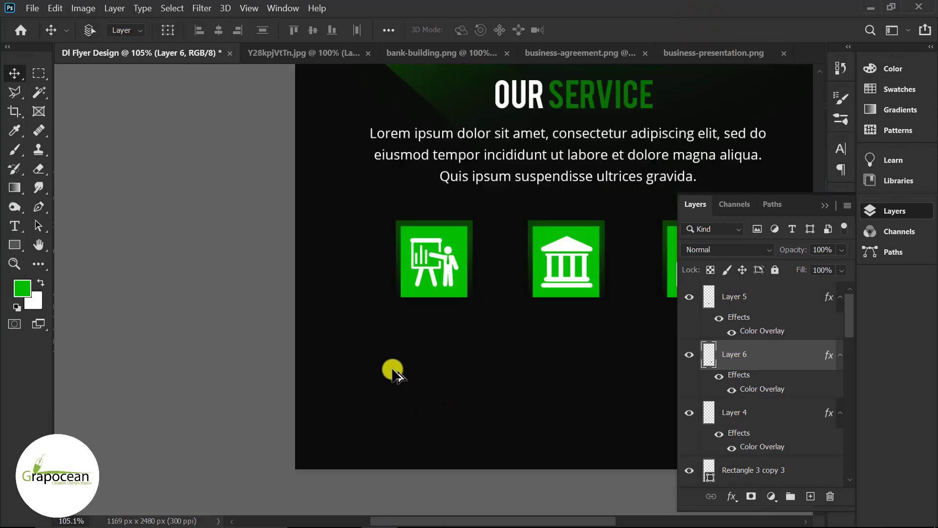
key(t)
click(411, 328)
text(Sp)
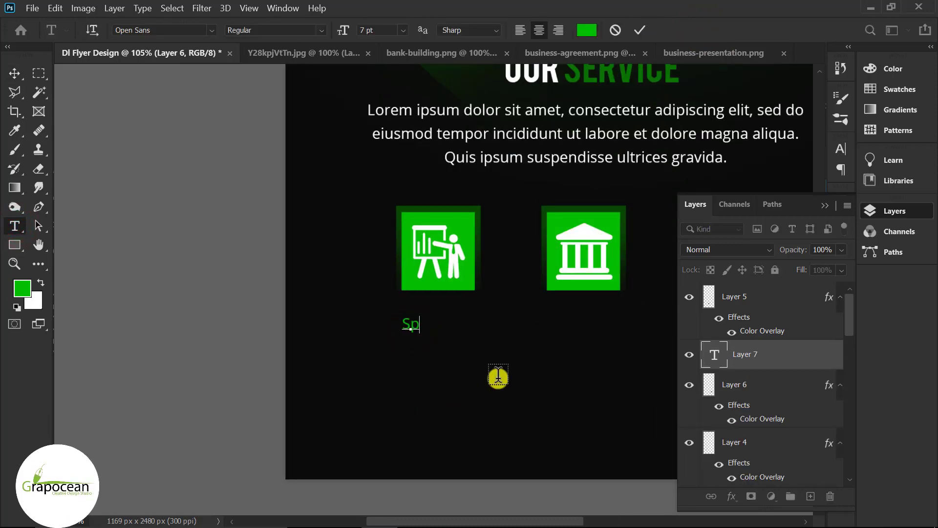
key(BackSpace)
key(BackSpace)
text(Primum Pl)
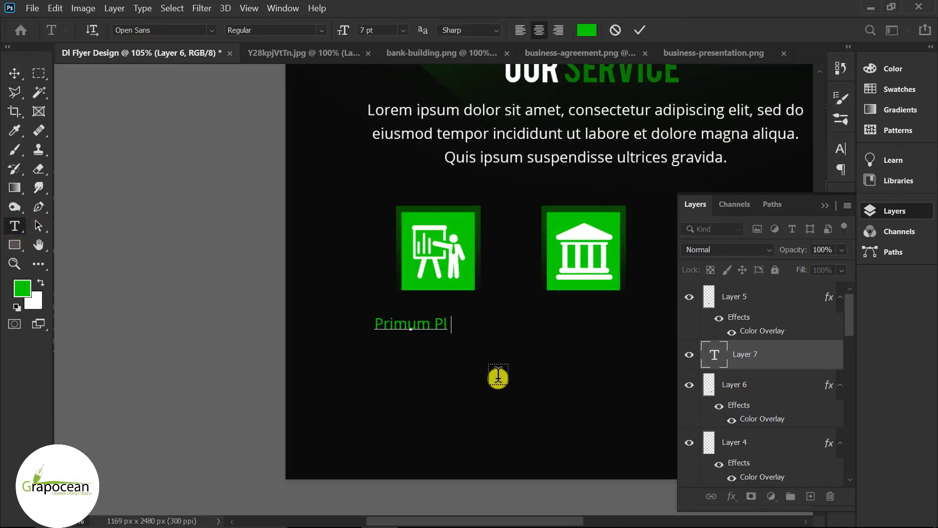
text(an)
Step: Set the "Primum Plan" label to All Caps
triple_click(467, 325)
click(825, 205)
click(893, 211)
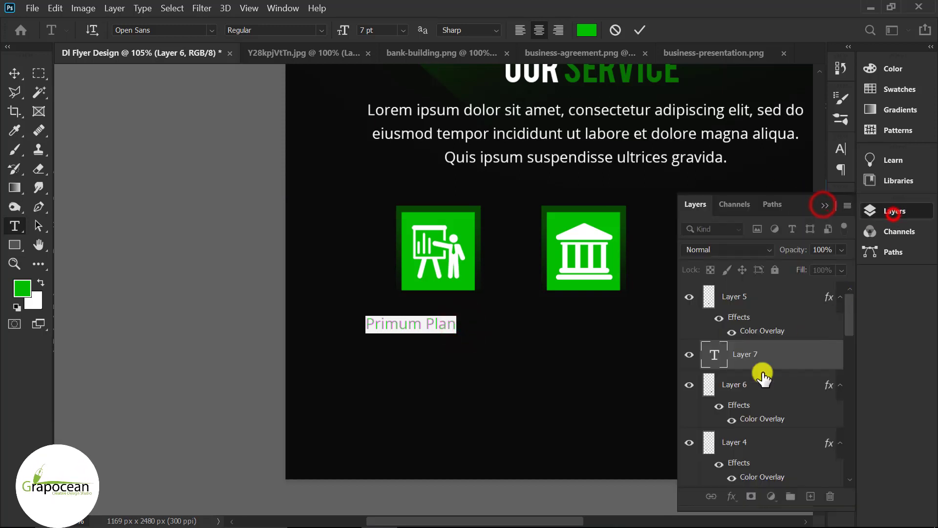
click(825, 205)
click(841, 149)
click(720, 251)
click(14, 74)
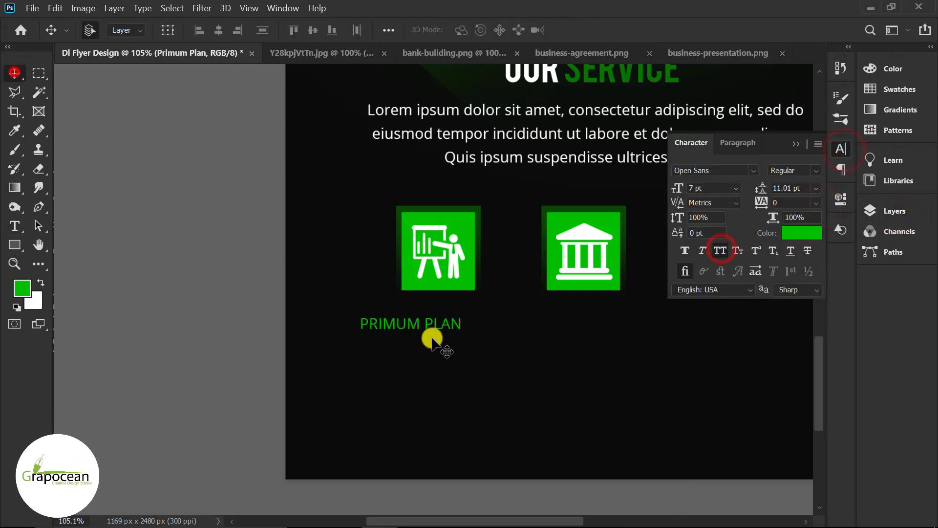
Step: Center the label under the left square and make a copy reading "CREATIVE DESIGN" under the middle square
drag(426, 327, 675, 315)
click(16, 229)
text(CREA)
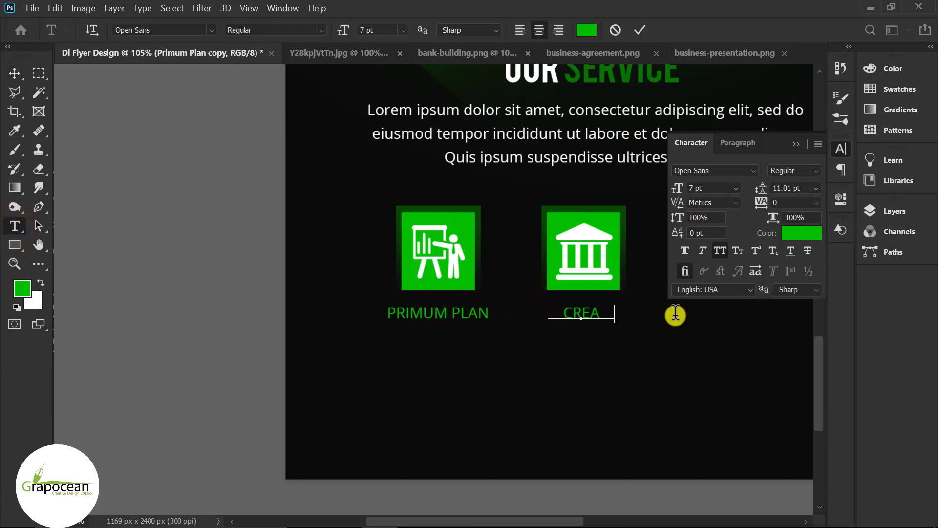
text(TIVE DESIGN)
click(14, 73)
Step: Duplicate the "CREATIVE DESIGN" label under the right square and change the copy's text to "CLIENT SUPPORT"
scroll(315, 325, down, 3)
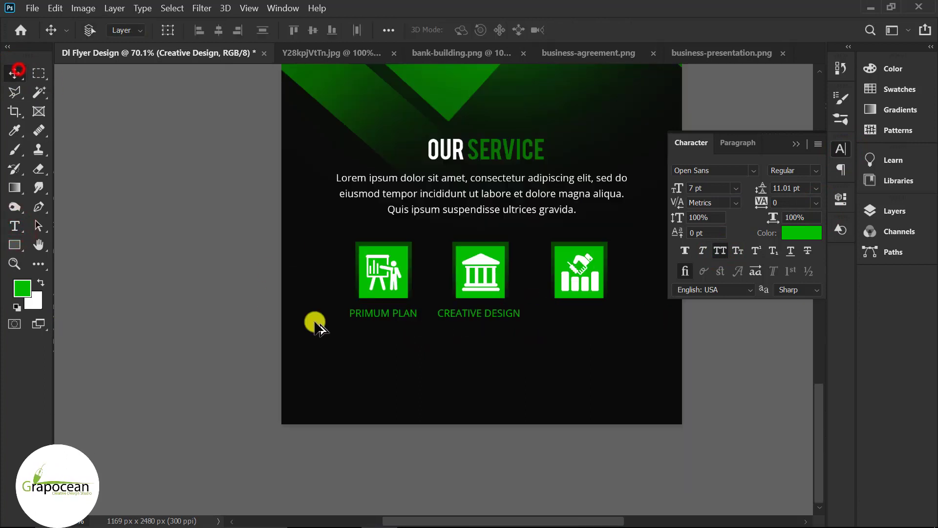
scroll(462, 326, up, 3)
drag(493, 326, 656, 329)
key(t)
drag(565, 324, 717, 341)
key(BackSpace)
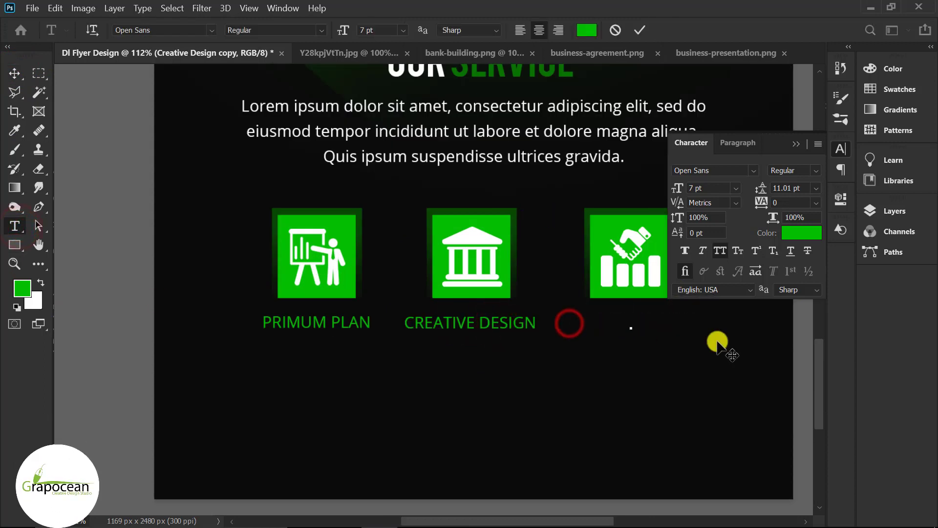
text(CLIENT)
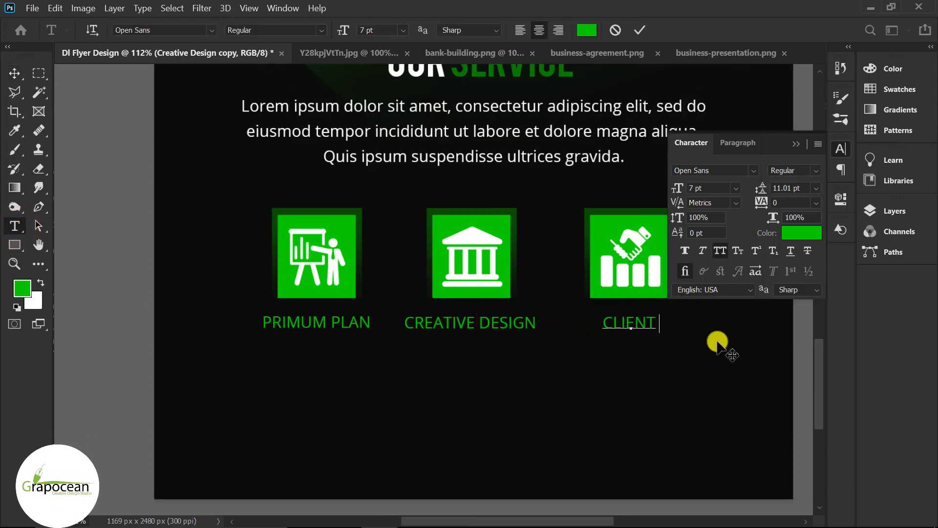
text( SUPPORT)
click(14, 73)
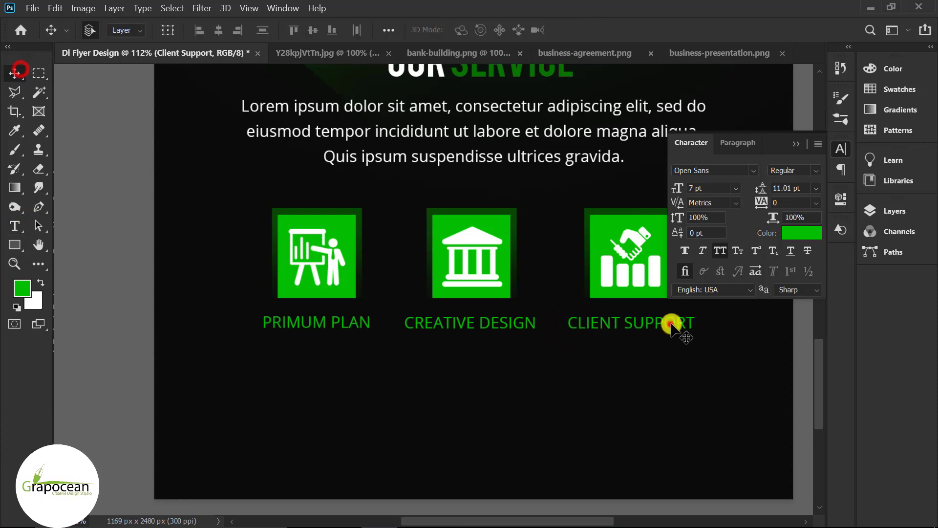
Step: Duplicate the Lorem ipsum paragraph and place the copy centered beneath the three icon labels
scroll(670, 324, down, 2)
scroll(488, 402, down, 3)
scroll(489, 271, up, 5)
ctrl+click(478, 268)
scroll(508, 247, down, 1)
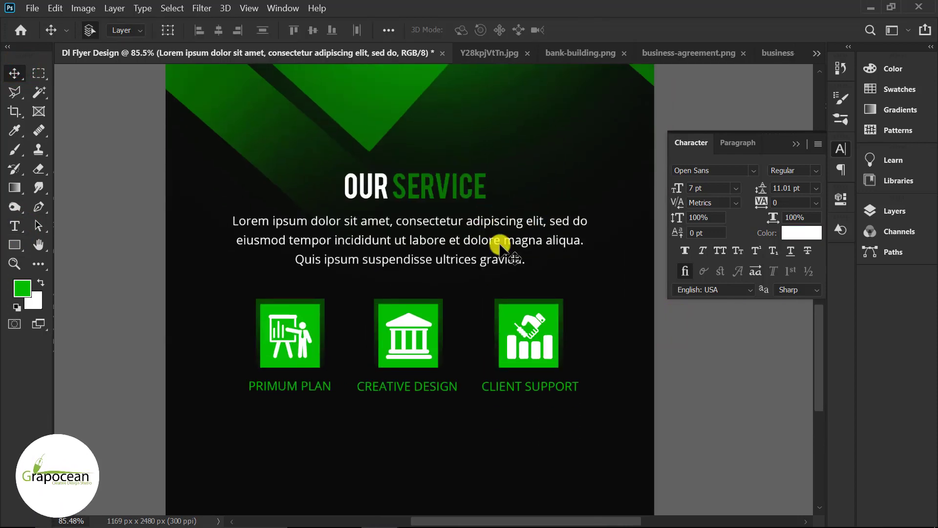
ctrl+click(451, 224)
drag(451, 269, 450, 427)
scroll(540, 360, down, 4)
scroll(398, 421, up, 5)
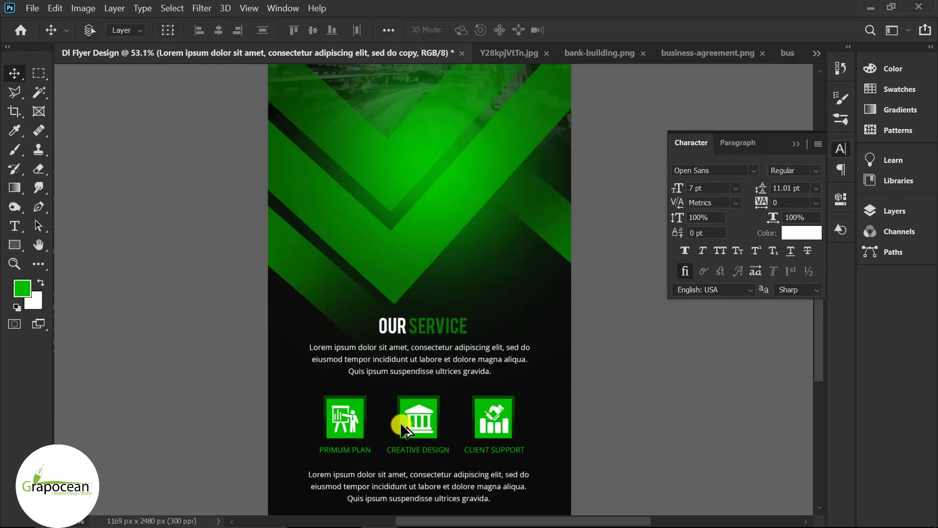
Step: Set the lower Lorem ipsum paragraph's leading to 6.01 pt and its font size to 5 pt
click(15, 224)
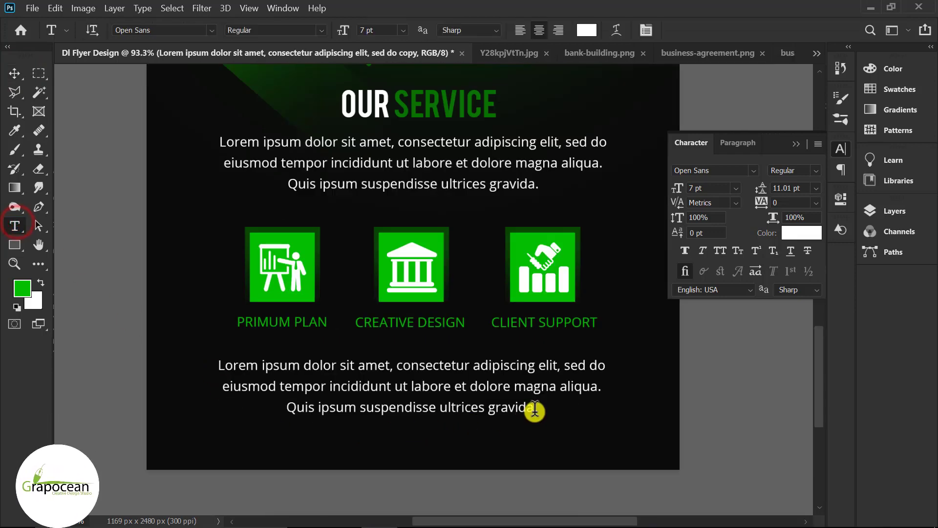
click(538, 410)
key(ctrl+a)
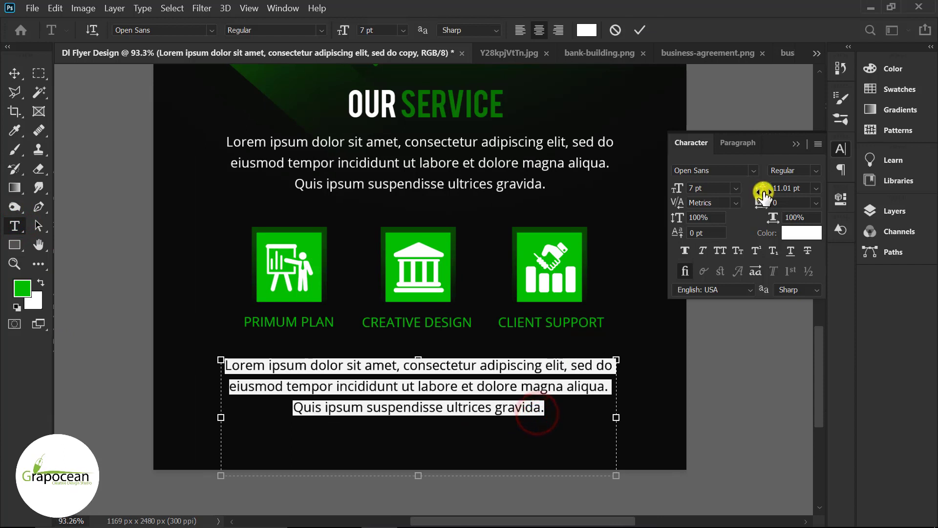
drag(762, 190, 772, 239)
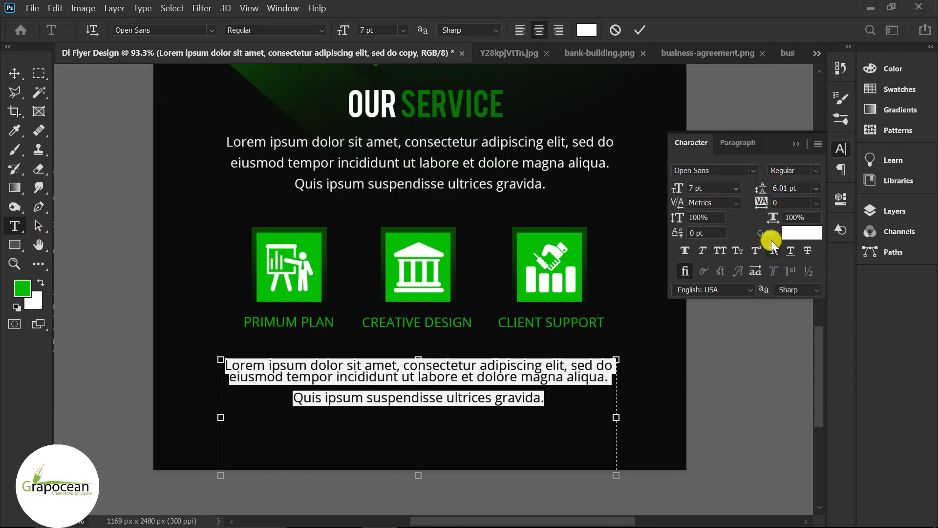
drag(680, 190, 678, 191)
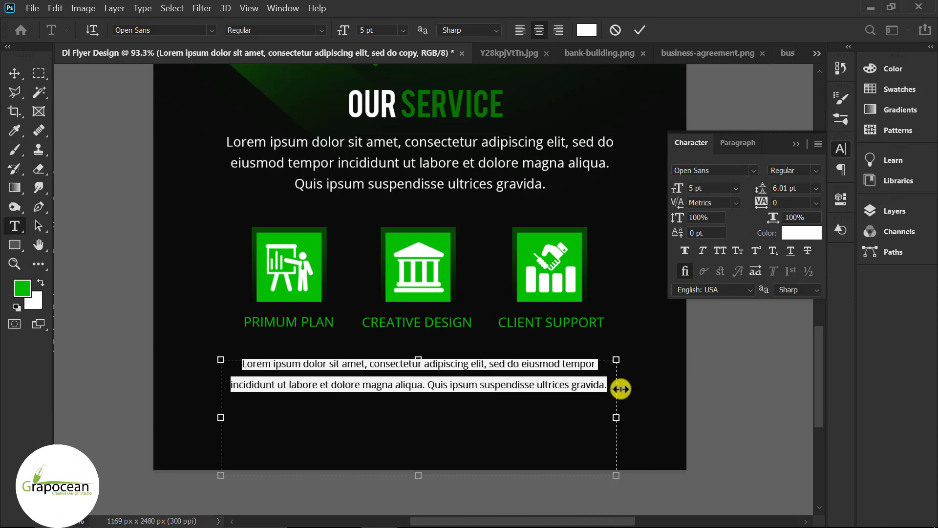
Step: Narrow the lower paragraph's text box to about 489 px wide and trim its text to end at "magna aliqua"
drag(616, 418, 442, 413)
click(403, 407)
triple_click(404, 408)
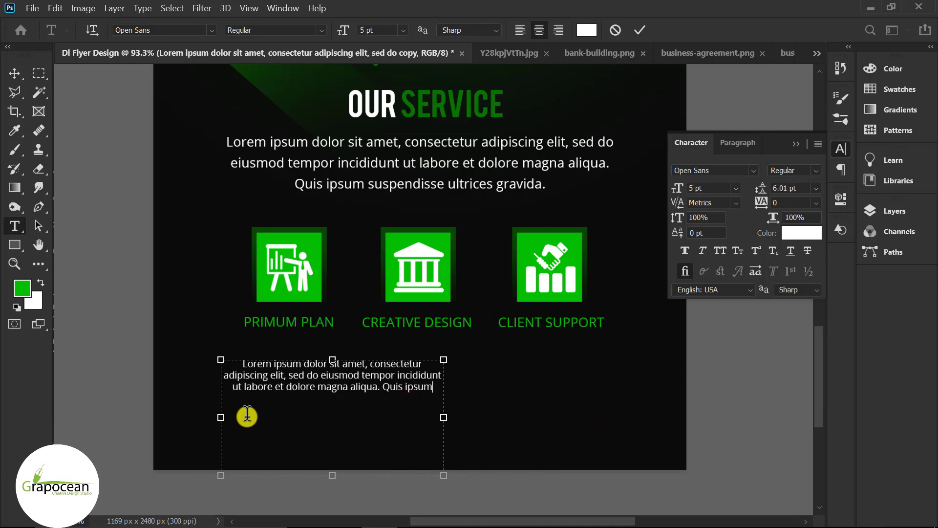
key(BackSpace)
key(BackSpace)
key(BackSpace)
key(BackSpace)
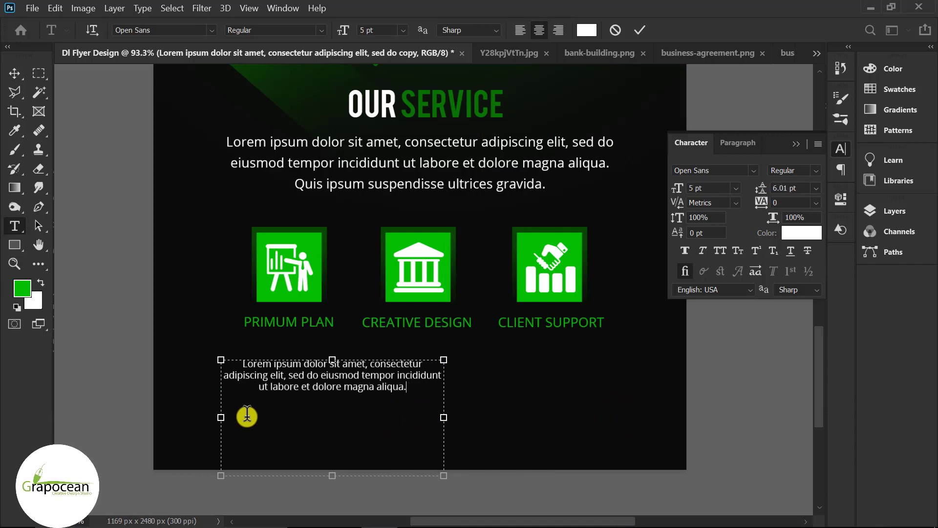
mouse_move(443, 423)
mouse_down()
mouse_move(380, 360)
mouse_move(377, 419)
mouse_move(443, 417)
mouse_up()
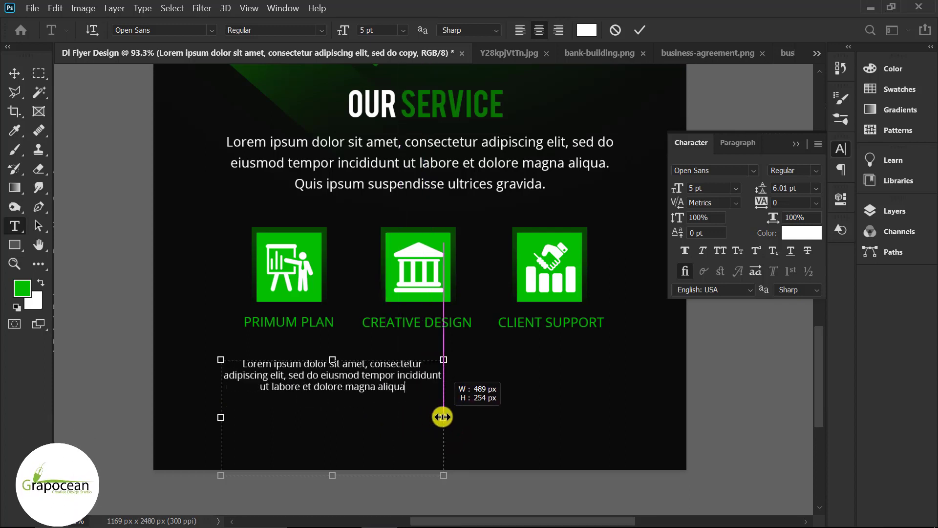
Step: Move the small paragraph directly beneath the "PRIMUM PLAN" label
click(16, 76)
scroll(360, 419, up, 2)
drag(324, 360, 271, 336)
scroll(323, 351, down, 5)
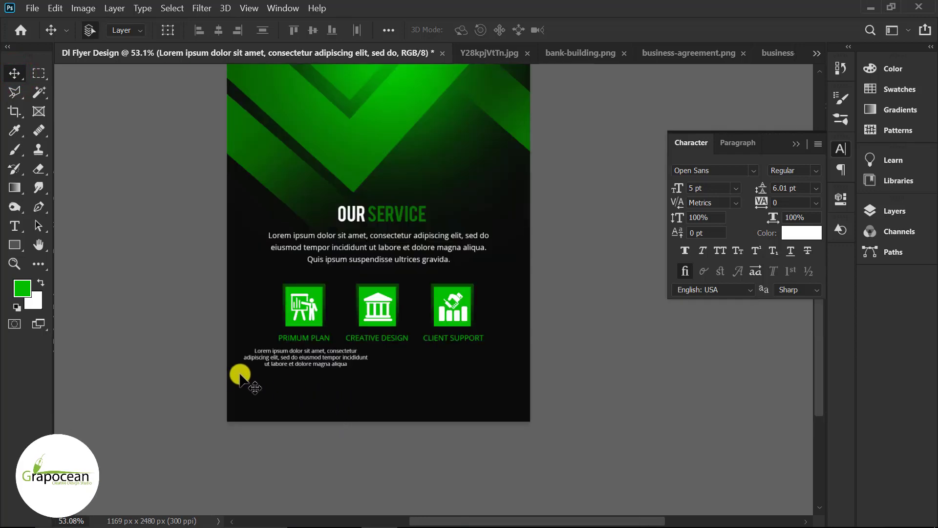
Step: Duplicate the small paragraph and place the copy beneath the "CLIENT SUPPORT" label
drag(325, 364, 485, 388)
scroll(503, 449, down, 3)
scroll(501, 448, up, 3)
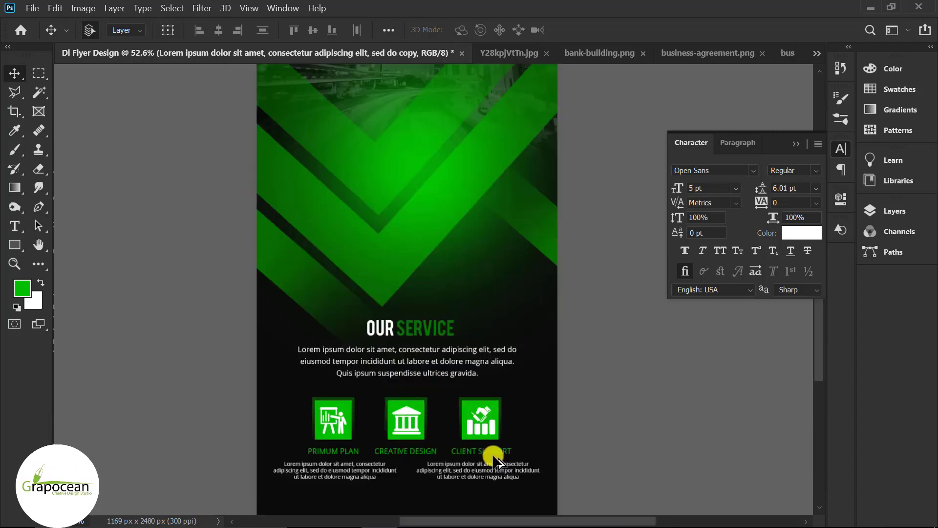
scroll(488, 440, down, 3)
click(483, 381)
drag(488, 394, 487, 394)
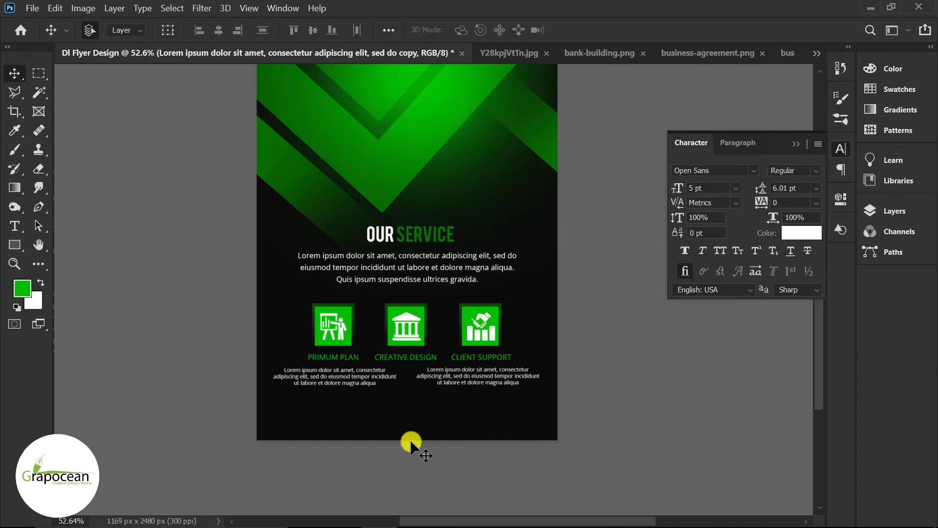
Step: Draw a green vertical divider about 10 × 154 px between the left and middle icon squares
scroll(411, 439, up, 2)
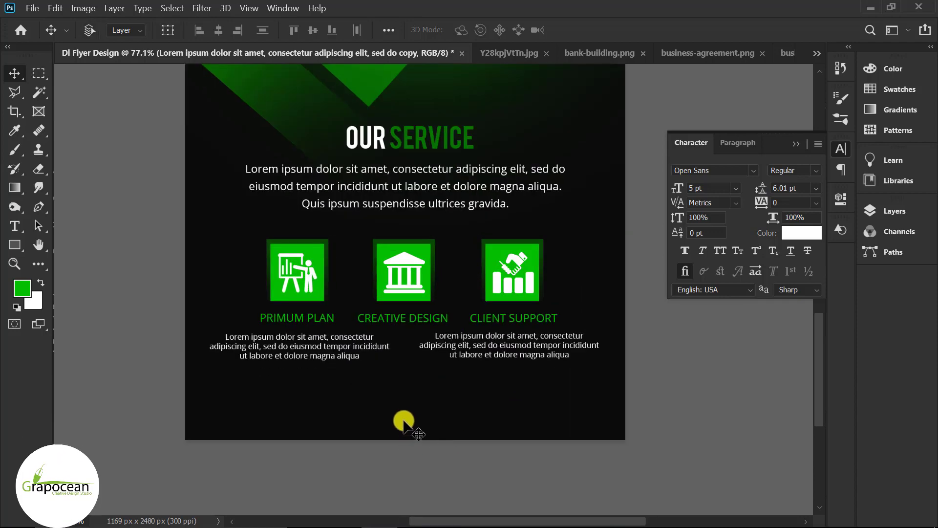
scroll(403, 420, up, 1)
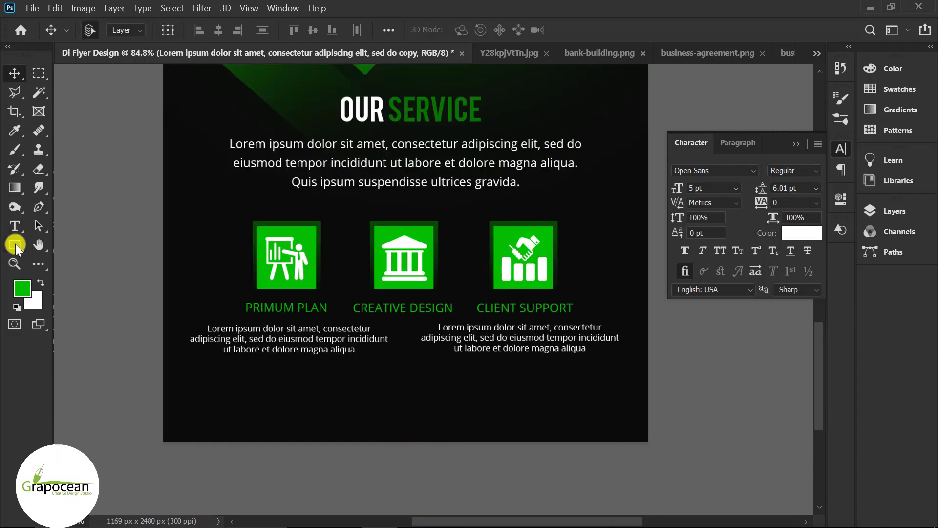
drag(15, 244, 67, 241)
drag(340, 248, 344, 313)
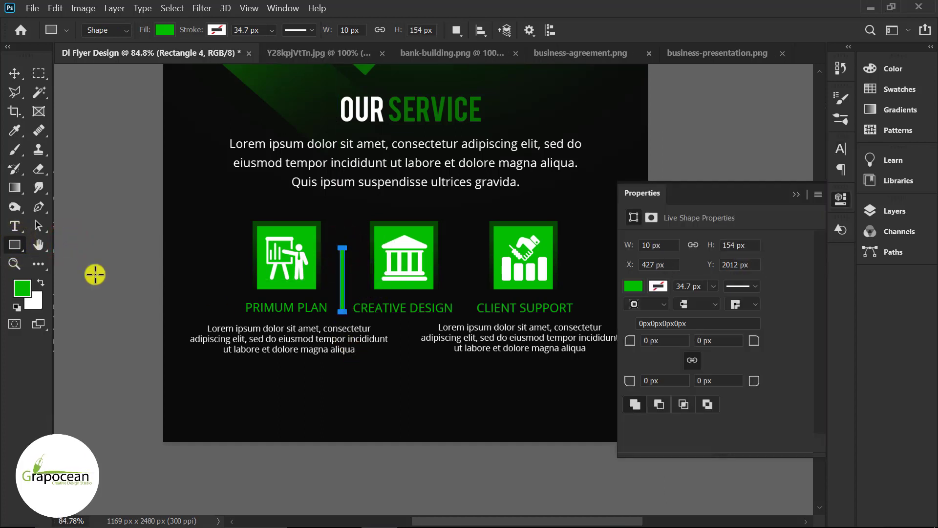
Step: Duplicate the divider between the middle and right icon squares and fine-tune the dividers' horizontal positions
click(12, 73)
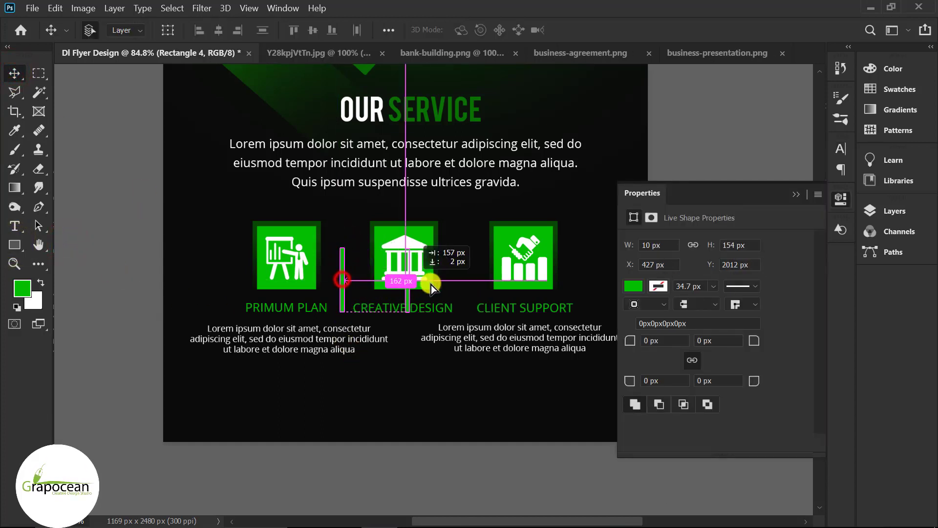
drag(431, 284, 467, 287)
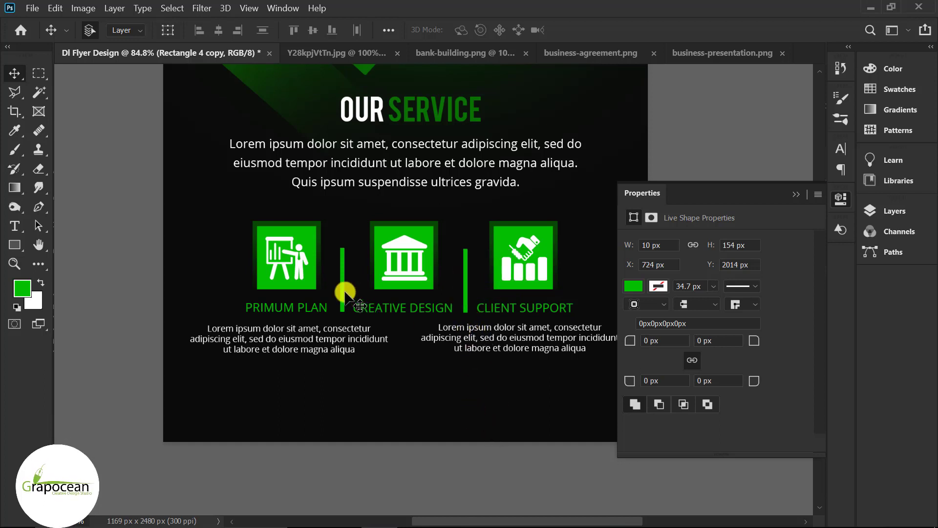
key(Right)
click(341, 283)
Step: Draw a green footer bar about 1350 × 206 px across the flyer's bottom edge
key(ctrl+0)
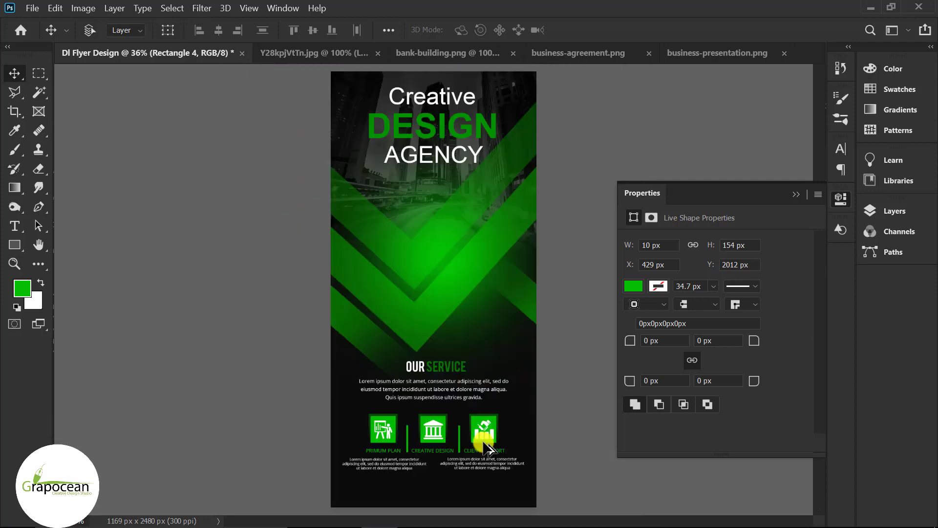
key(ctrl+minus)
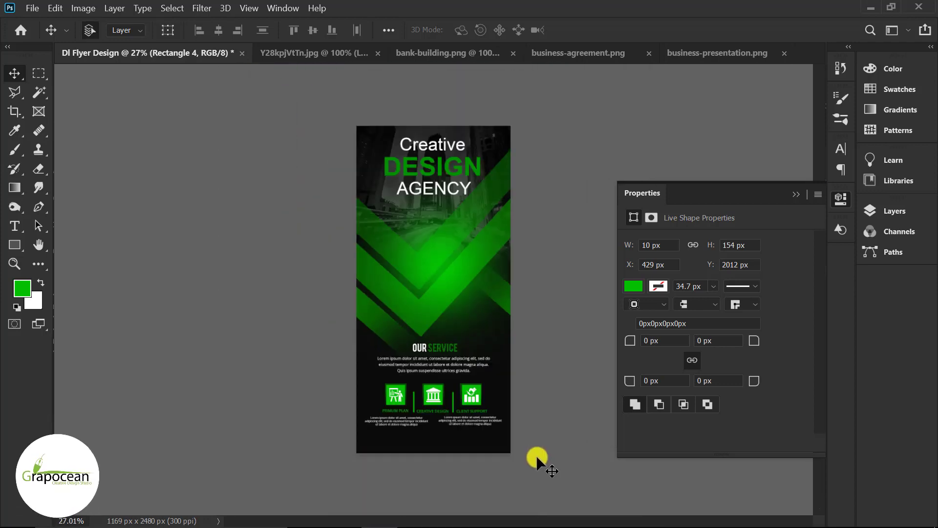
scroll(492, 471, up, 8)
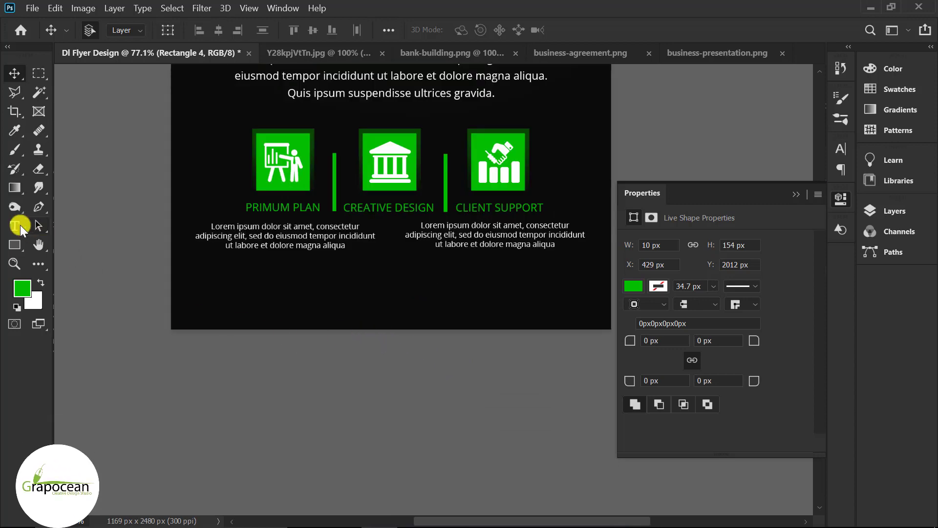
click(15, 244)
mouse_move(143, 275)
mouse_down()
mouse_move(566, 354)
mouse_move(651, 352)
mouse_up()
scroll(506, 372, down, 5)
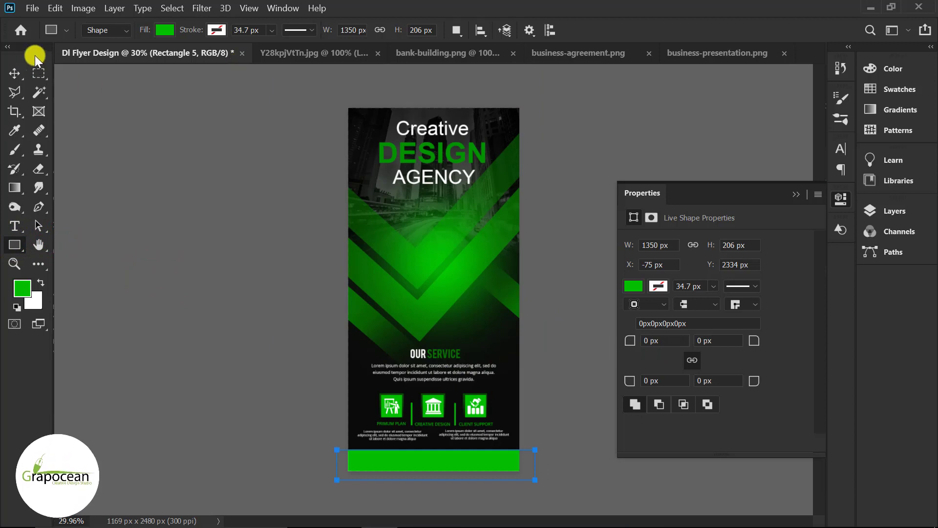
click(15, 73)
click(157, 331)
click(465, 463)
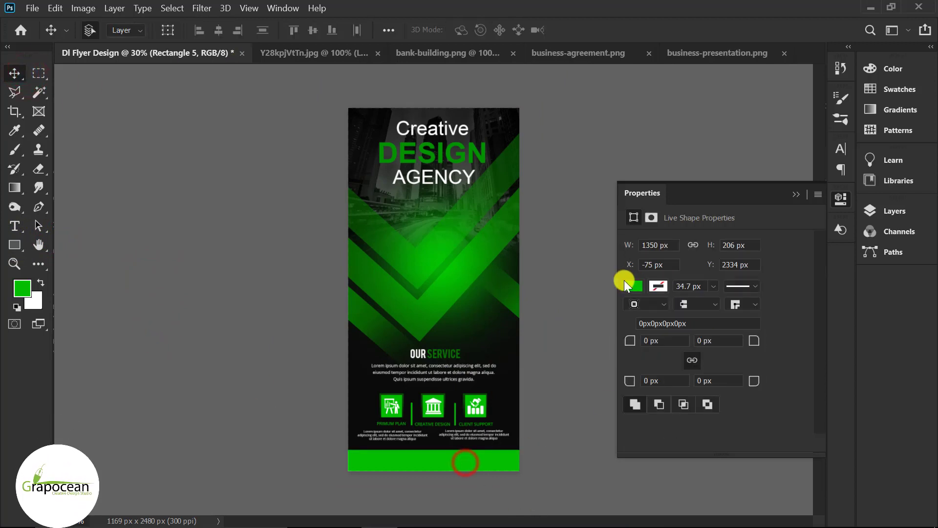
click(636, 285)
click(796, 192)
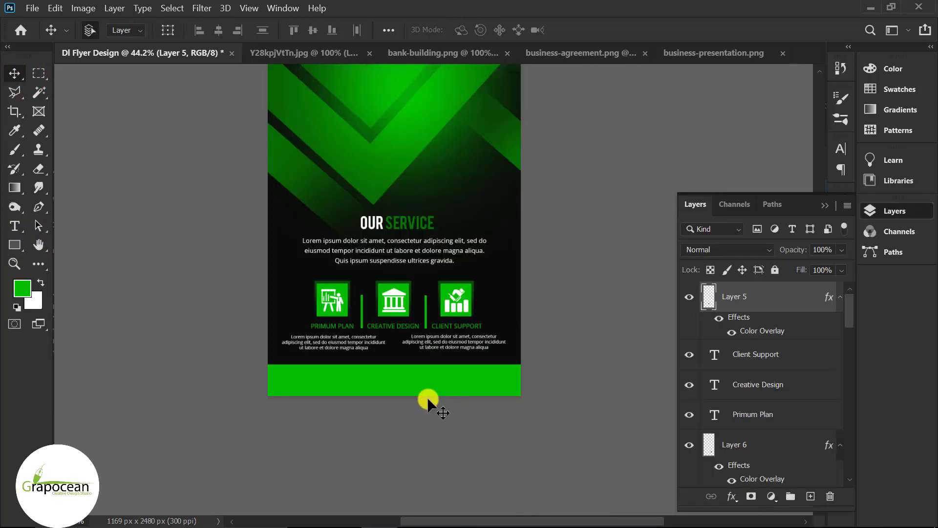
Step: Add a text line in the left part of the footer bar reading "Call Us -" followed by the phone number
click(17, 228)
scroll(337, 379, up, 5)
scroll(354, 381, down, 1)
click(244, 282)
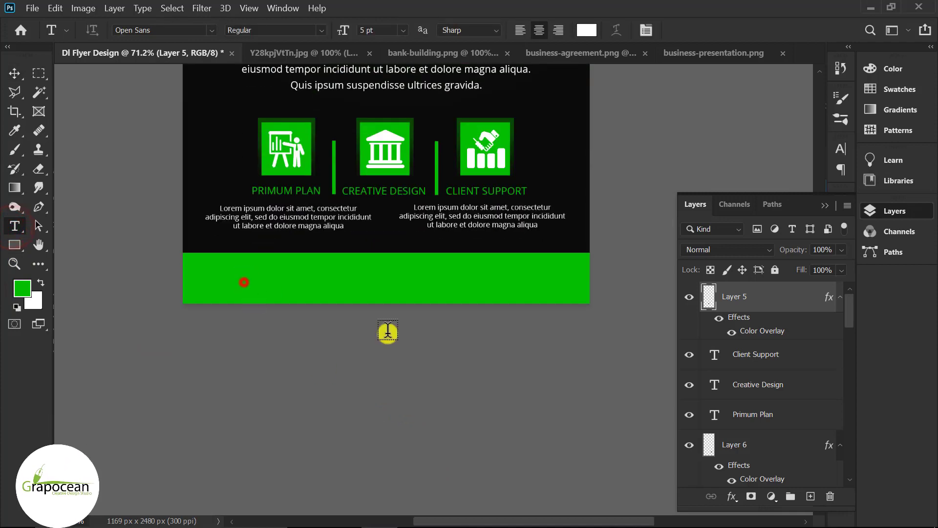
text(Call)
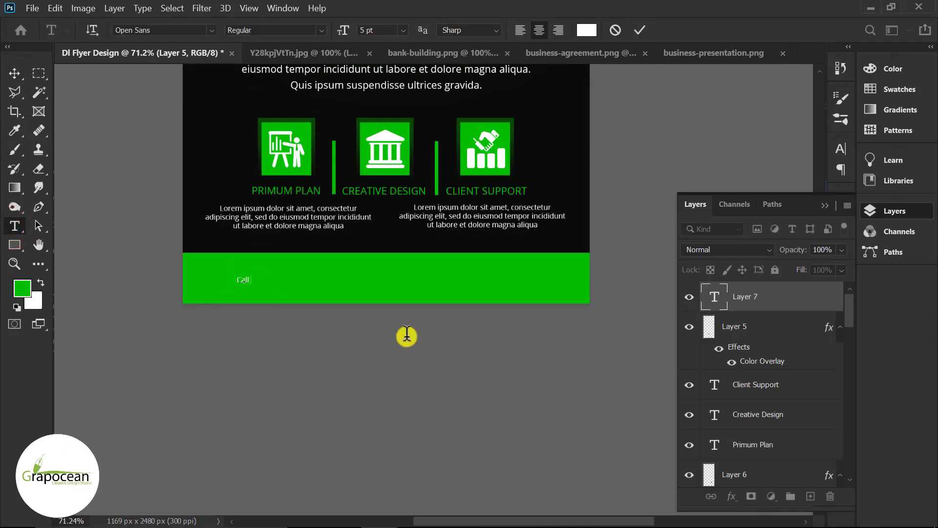
text( Us -)
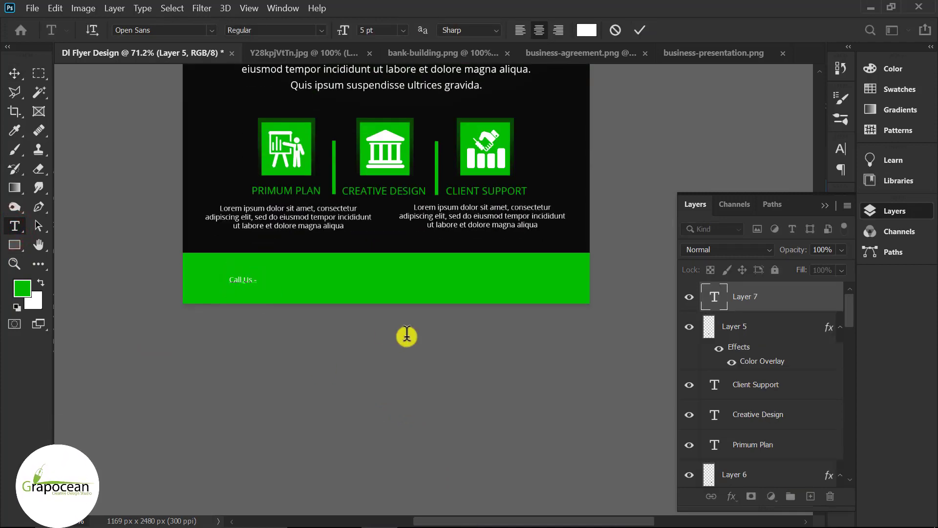
text( +888-222)
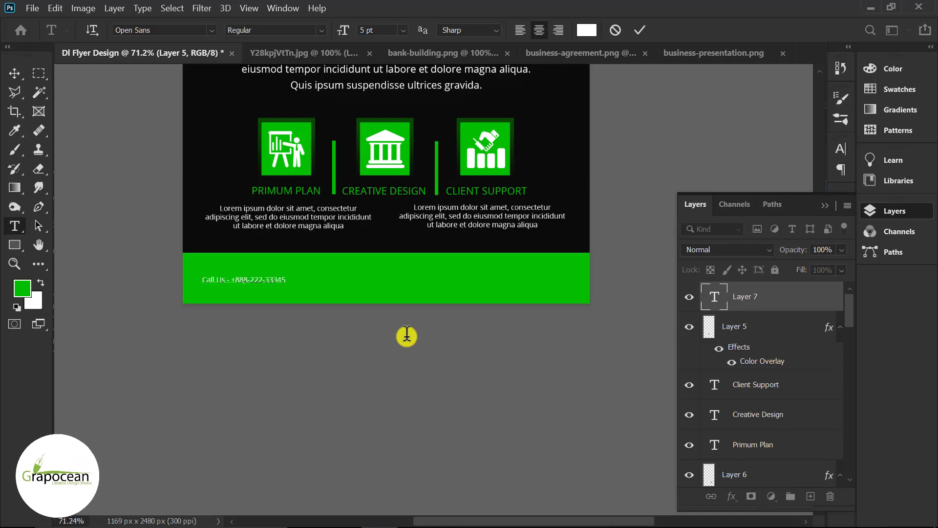
text(-3333)
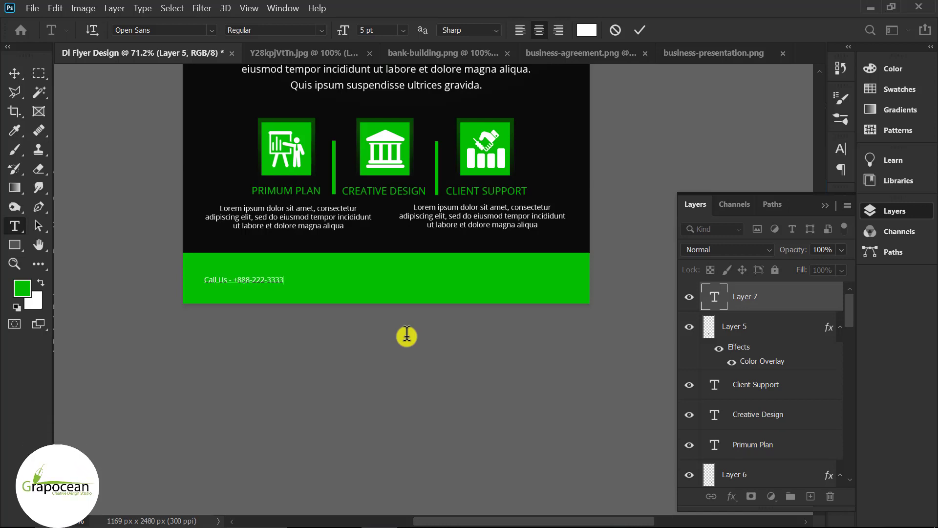
text( -4445)
click(14, 74)
scroll(366, 330, up, 2)
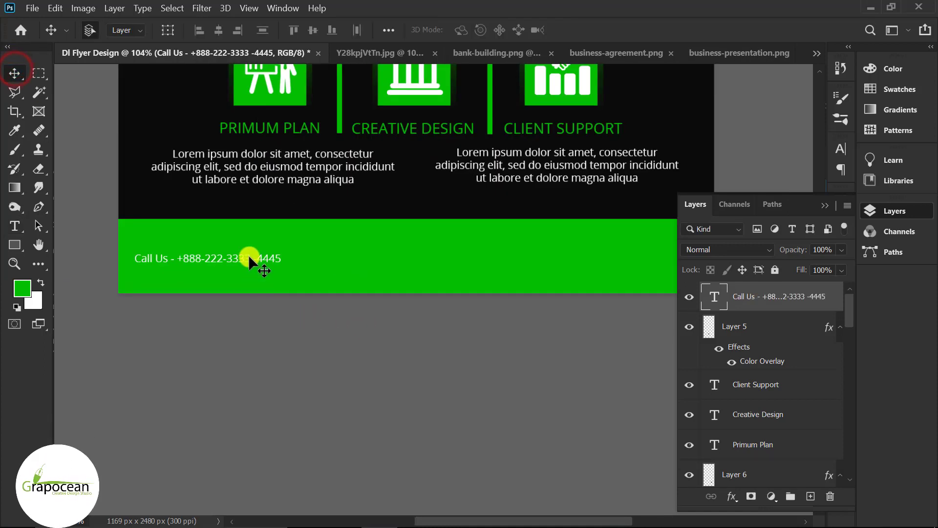
drag(281, 259, 603, 253)
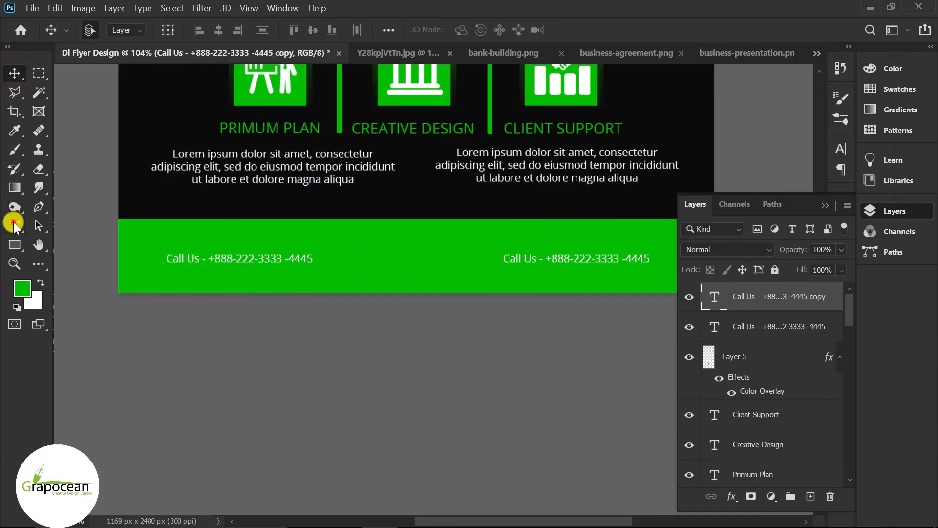
click(15, 225)
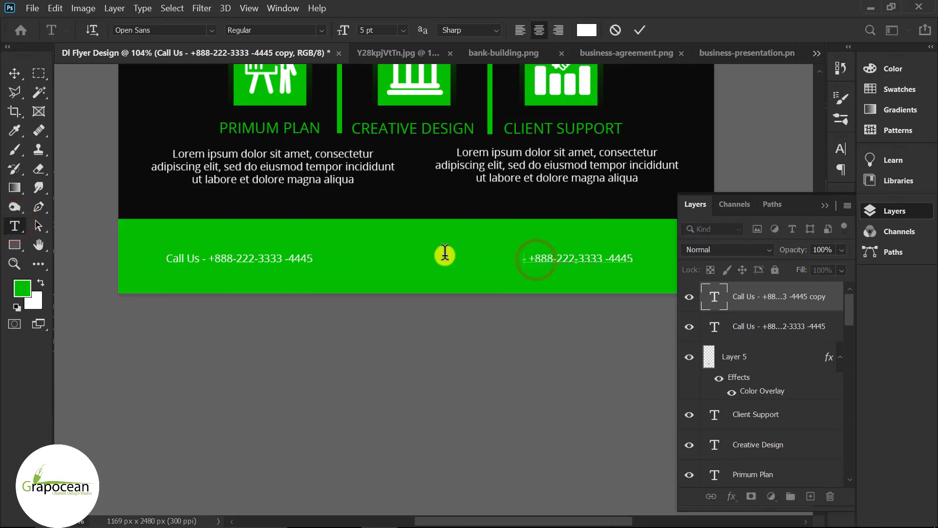
text(site -)
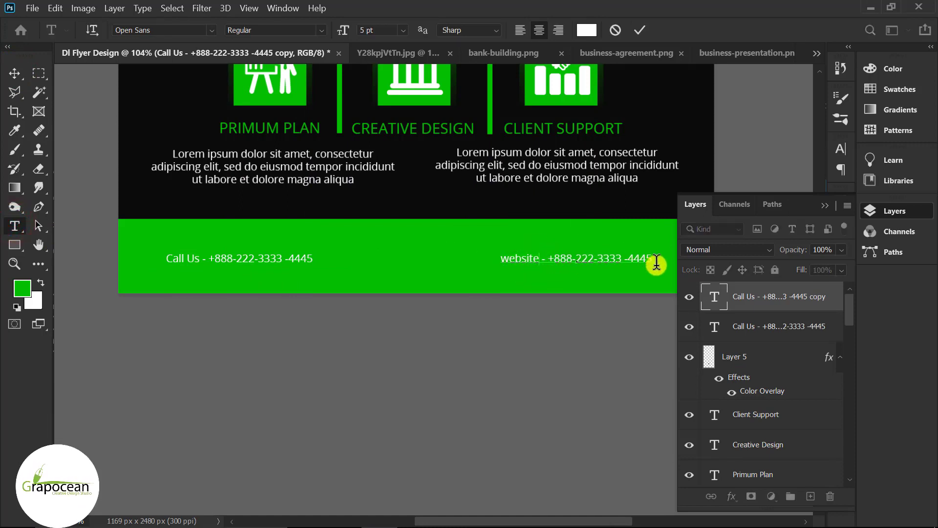
key(BackSpace)
key(BackSpace)
key(BackSpace)
key(BackSpace)
key(BackSpace)
key(BackSpace)
key(BackSpace)
key(BackSpace)
key(BackSpace)
key(BackSpace)
key(BackSpace)
key(BackSpace)
key(BackSpace)
key(BackSpace)
key(BackSpace)
key(BackSpace)
key(BackSpace)
key(BackSpace)
key(BackSpace)
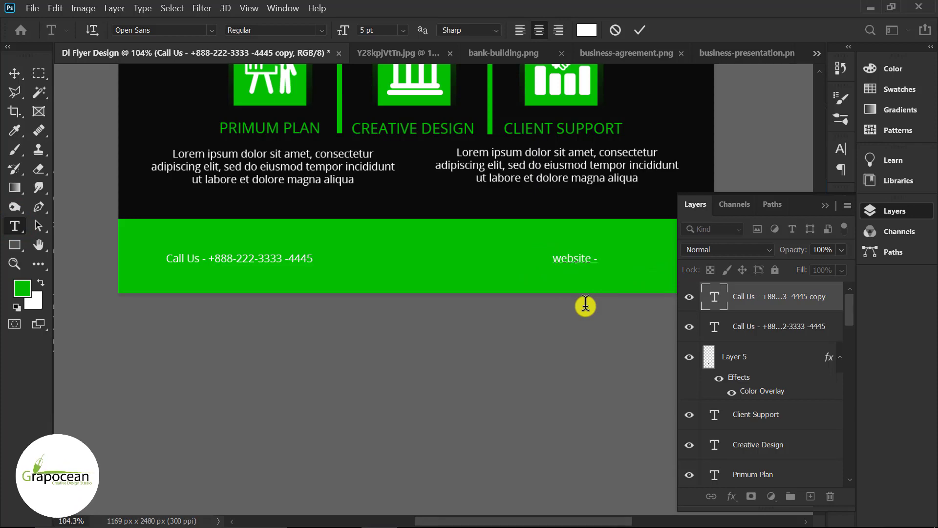
text(www.grapocean.)
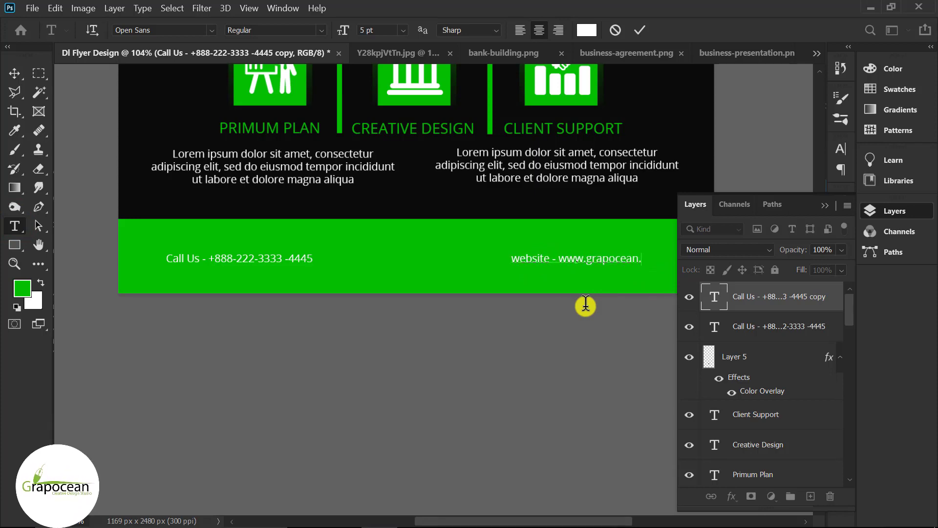
text(com)
click(15, 74)
click(340, 403)
Step: Scale the "Call Us" and website lines up together to about 143%
key(ctrl+0)
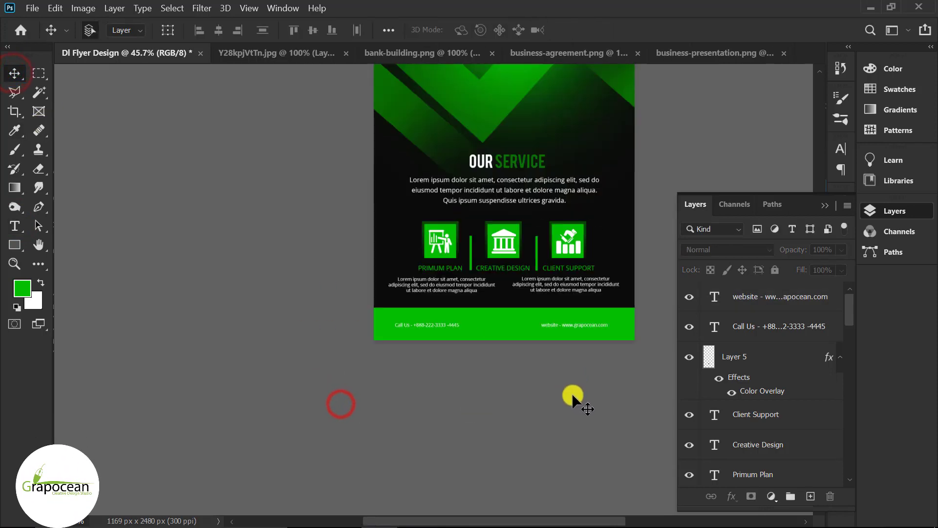
scroll(563, 381, up, 9)
click(781, 325)
shift+click(787, 300)
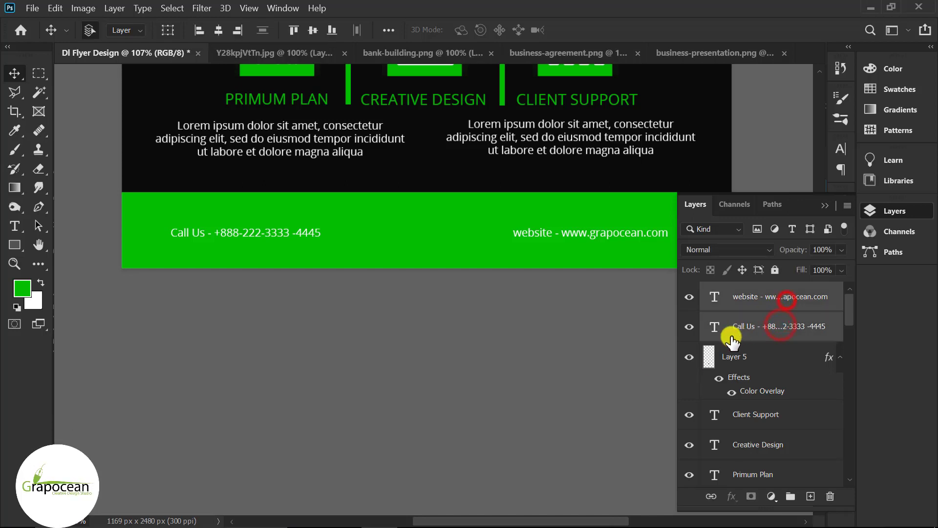
key(ctrl+t)
scroll(558, 289, down, 6)
drag(593, 273, 652, 297)
key(Return)
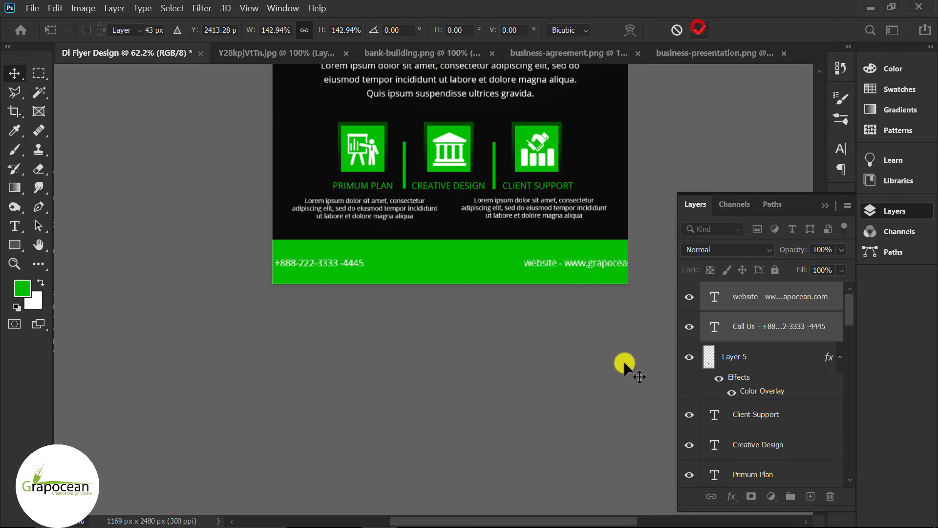
Step: Reposition the website and "Call Us" lines side by side so both fit fully within the green footer bar
drag(590, 267, 541, 265)
click(549, 367)
click(556, 266)
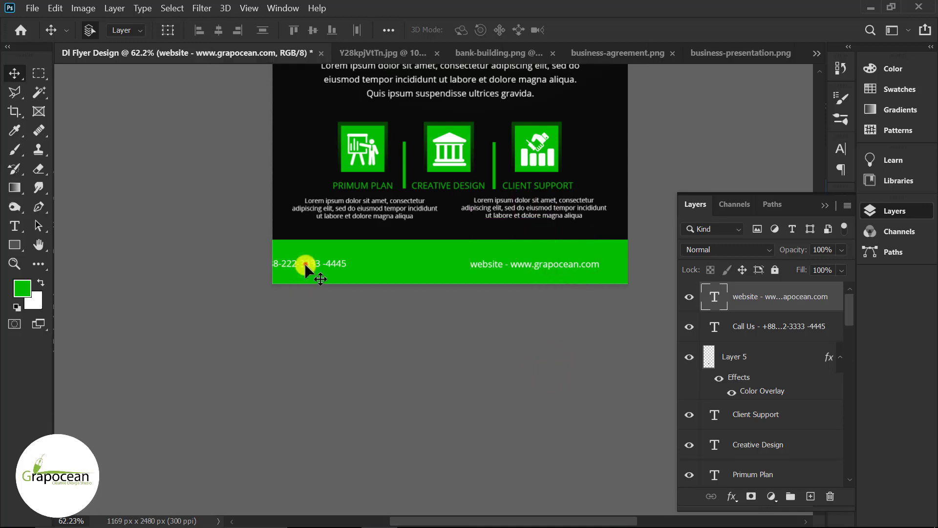
drag(314, 268, 378, 267)
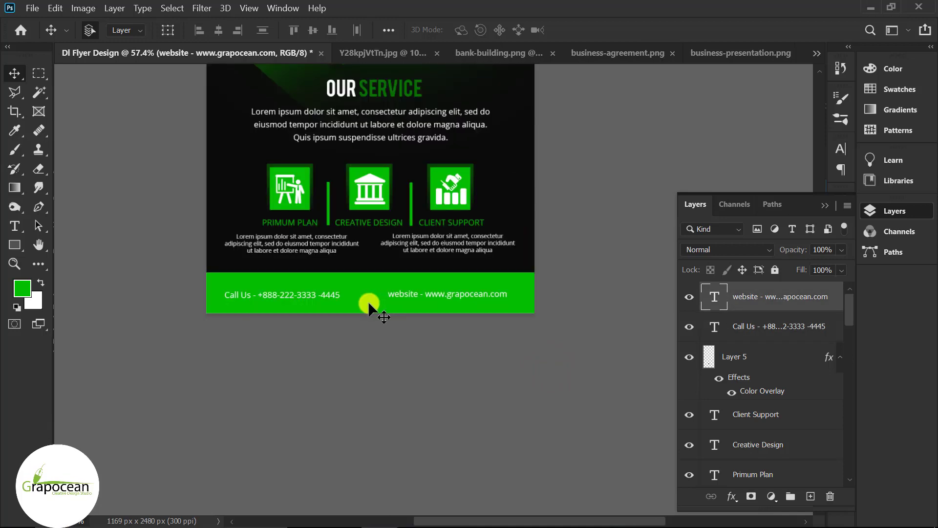
Step: Warp the green footer bar so its upper edge curves gently downward in the middle
click(372, 293)
key(ctrl+t)
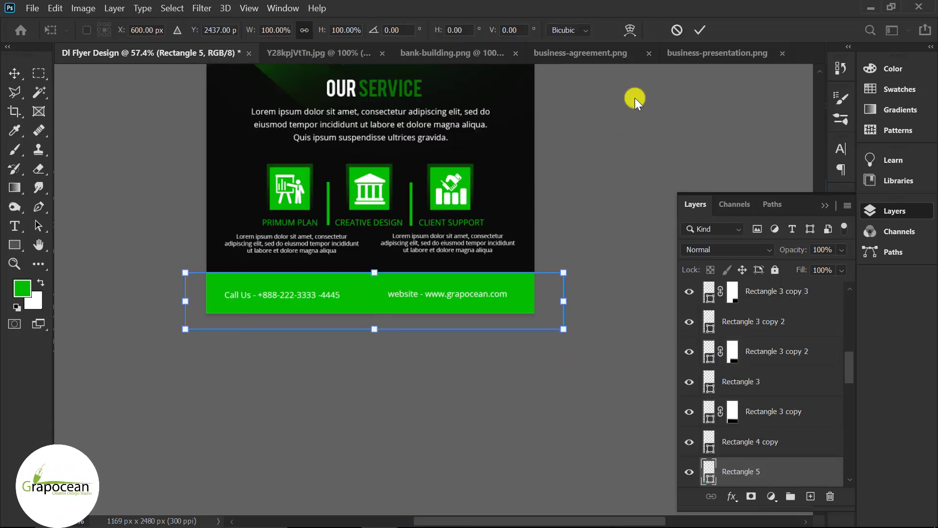
drag(310, 274, 308, 283)
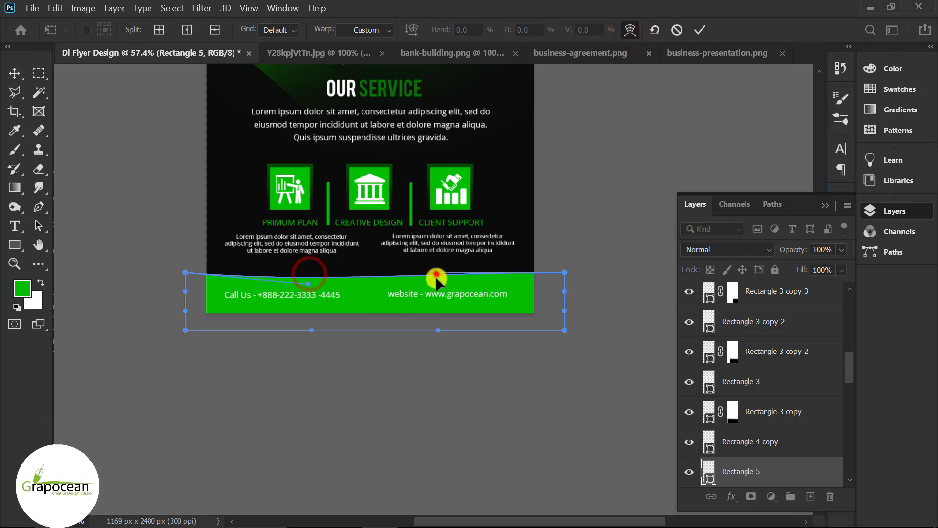
drag(436, 276, 430, 286)
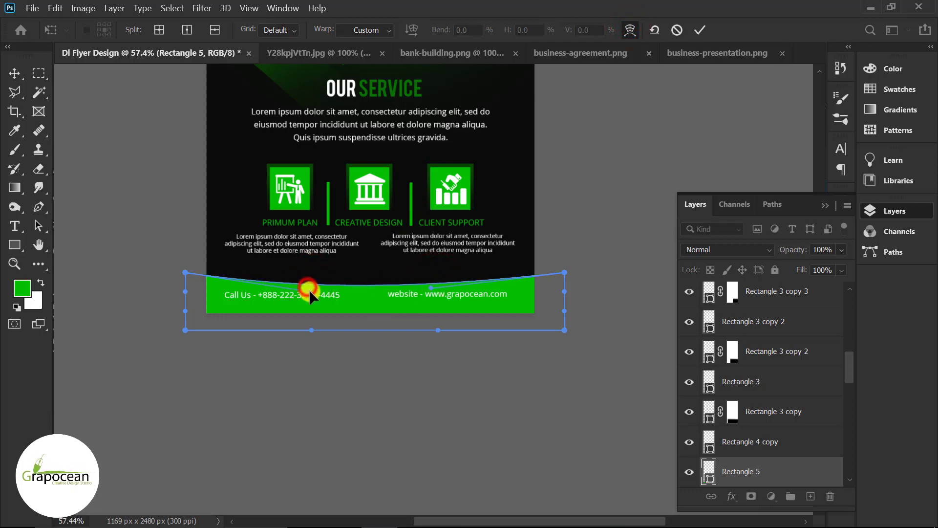
click(700, 29)
key(ctrl+0)
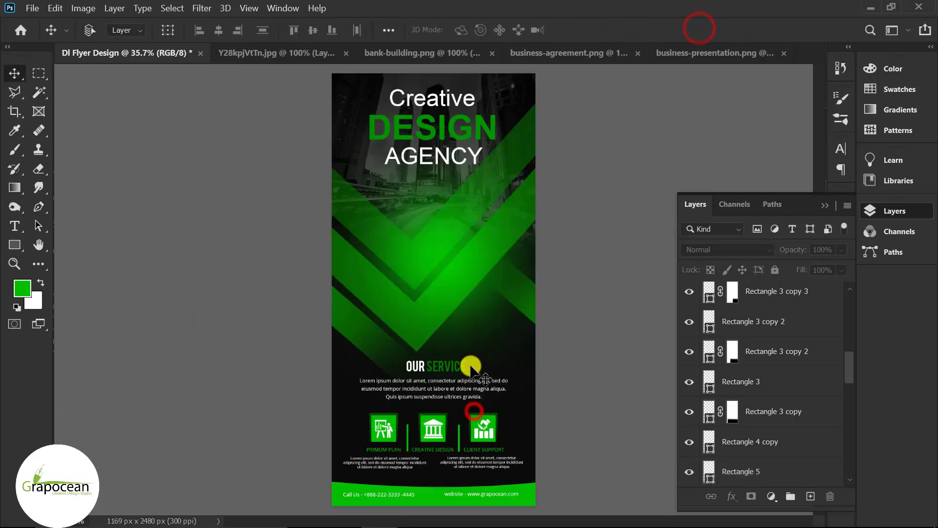
Step: Draw a green rectangle about 462 × 108 px over the "OUR SERVICE" heading
click(13, 245)
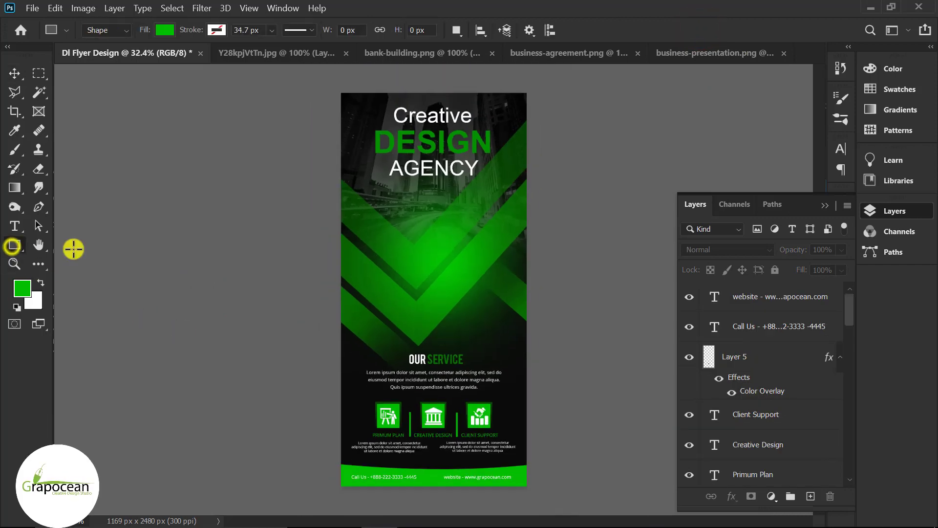
scroll(393, 371, up, 2)
drag(386, 341, 490, 367)
click(15, 74)
click(149, 372)
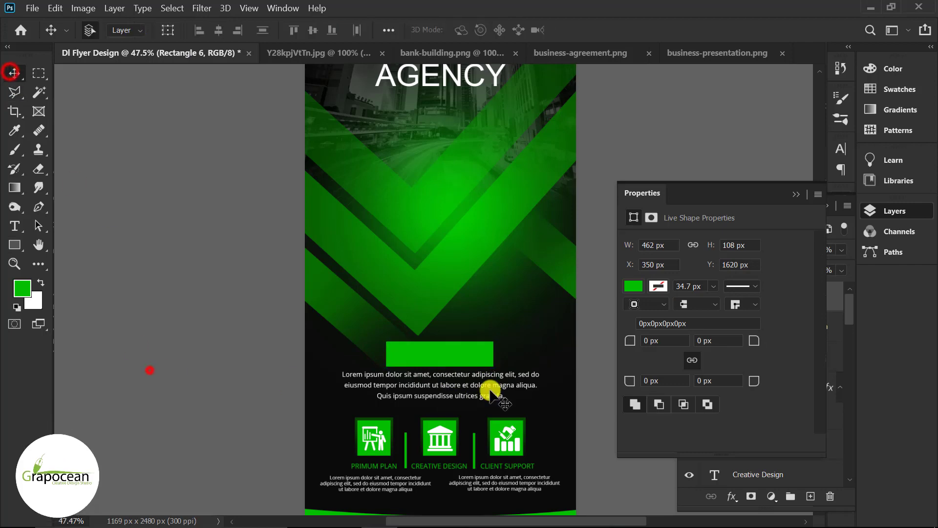
Step: Move the green rectangle down the layer stack so it sits behind the "OUR SERVICE" heading
click(457, 355)
key(ctrl+shift+[)
key(ctrl+])
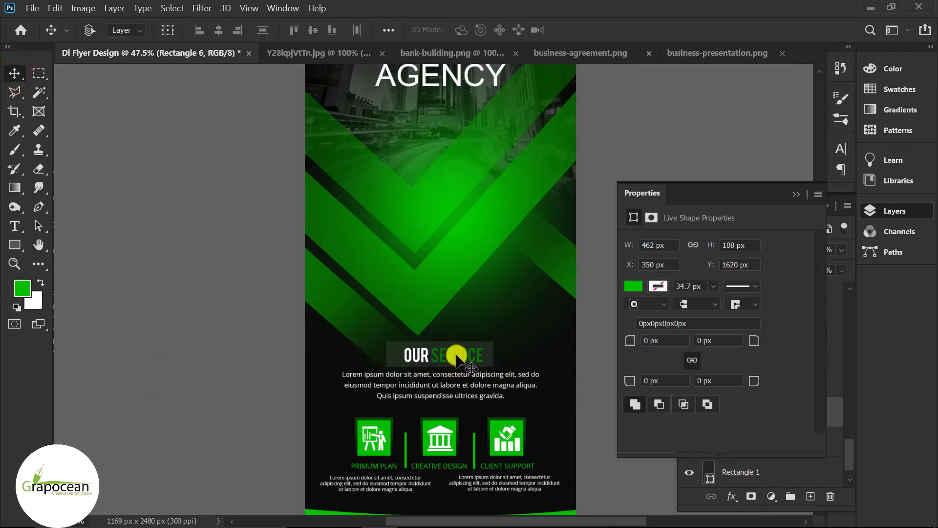
key(ctrl+])
key(ctrl+[)
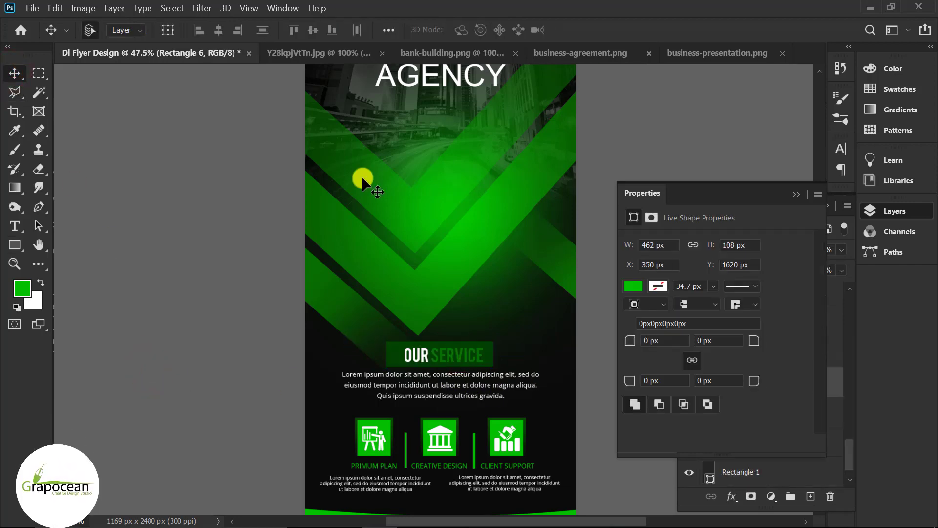